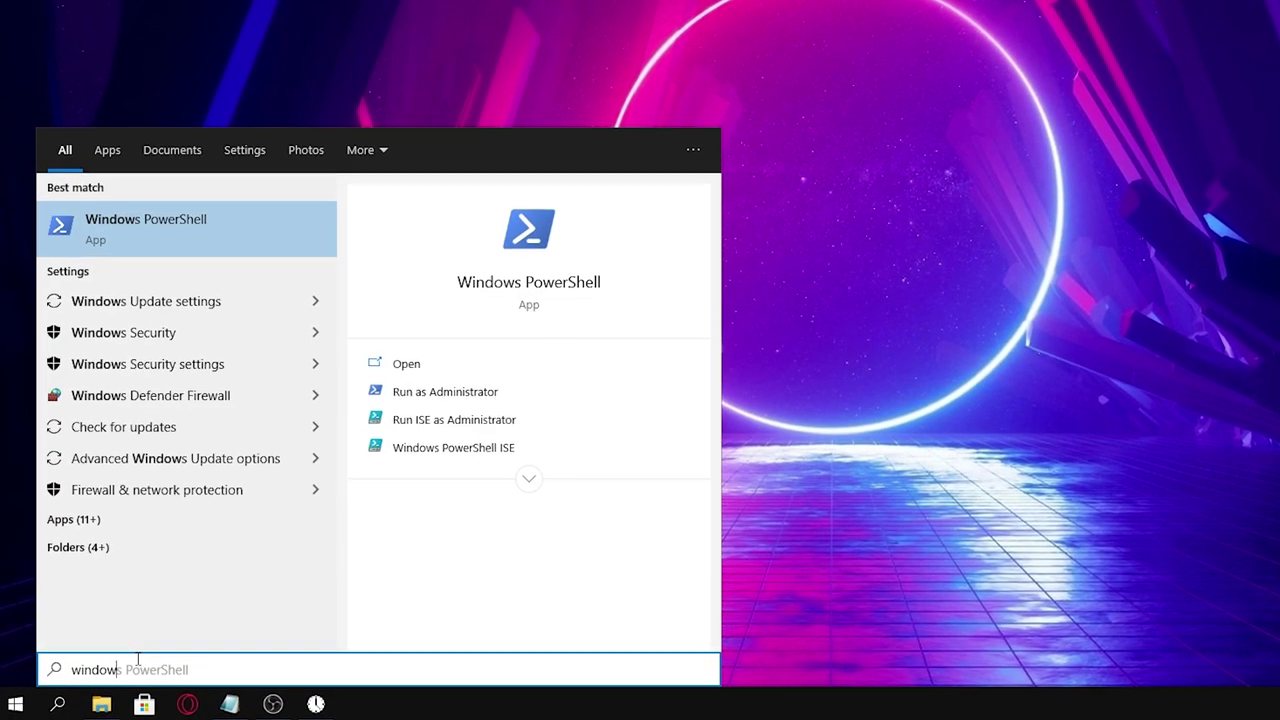
# Start installing the pending updates from the Windows Update page, then restart the PC.
pyautogui.write(' update')
pyautogui.press('Return')
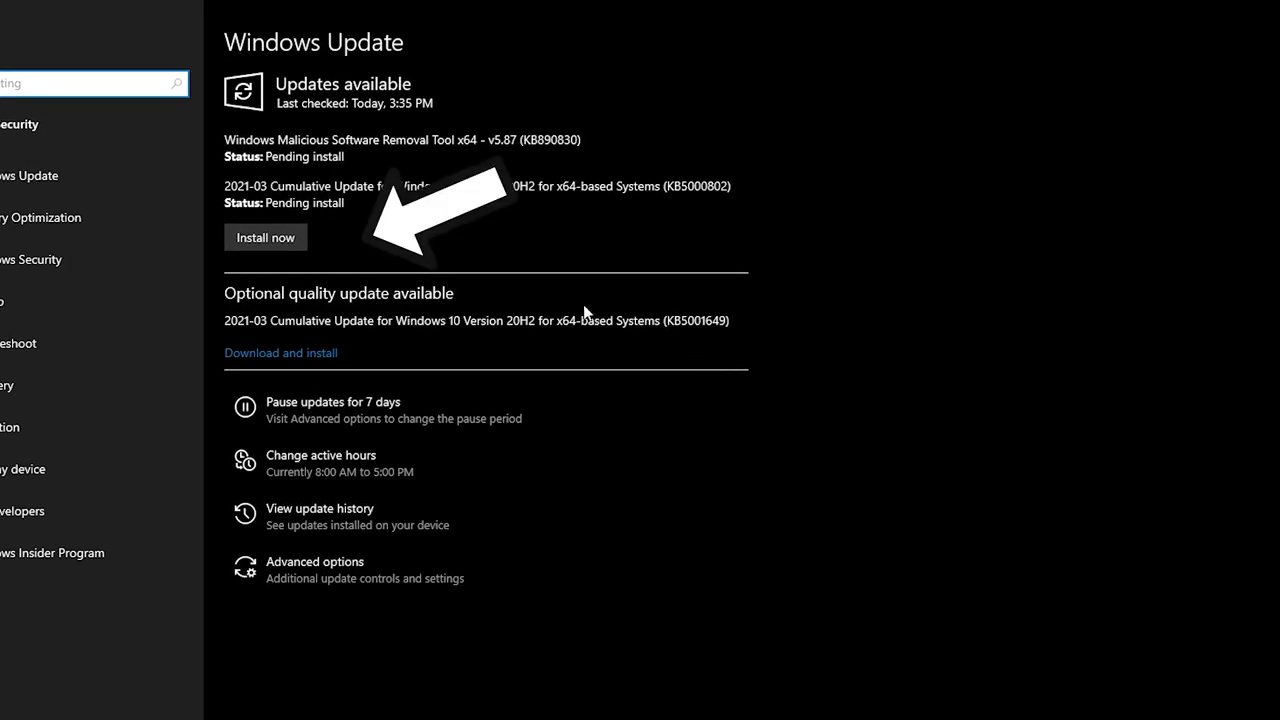
pyautogui.click(277, 240)
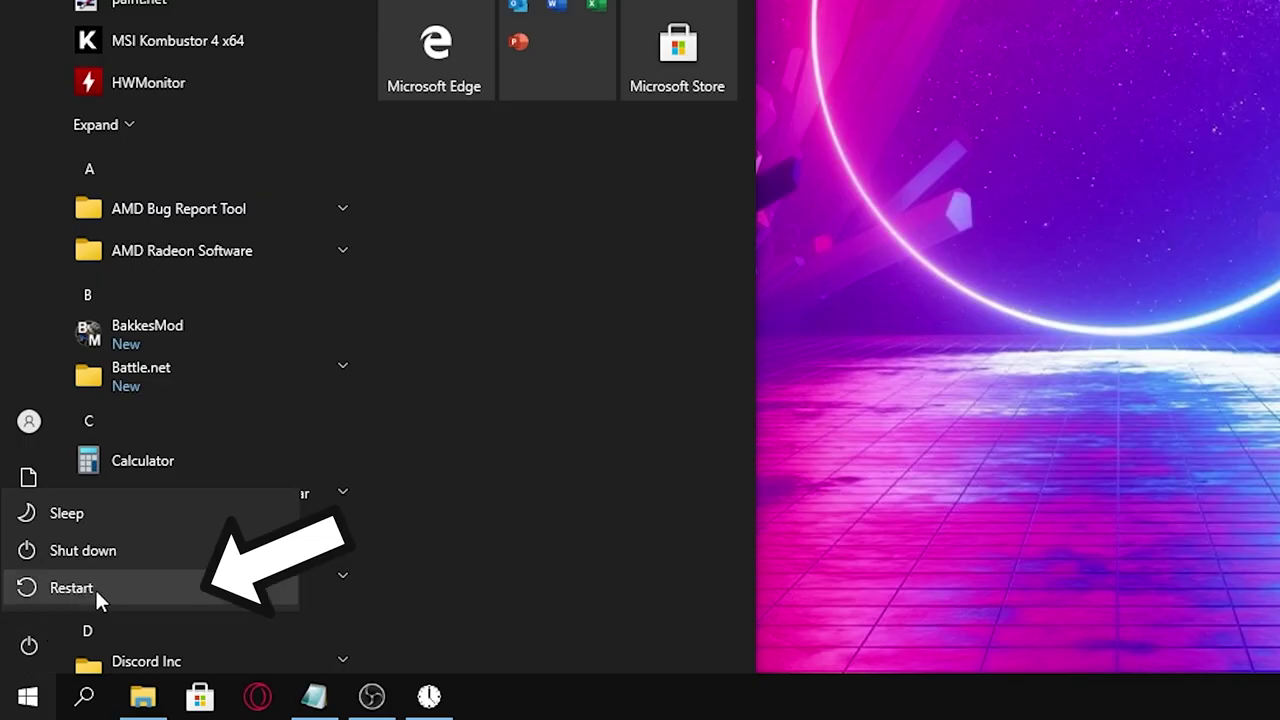
pyautogui.click(474, 676)
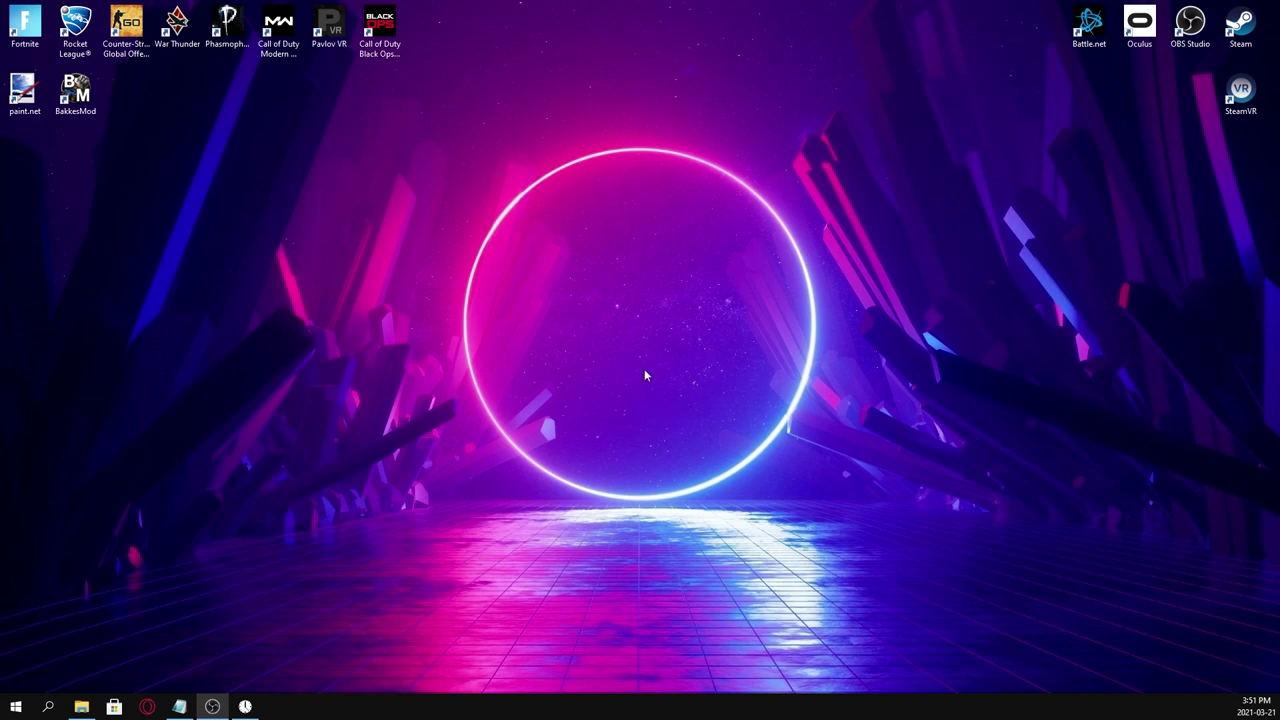
# Download the Radeon 21.3.1 driver from AMD Radeon Software's Home page and allow its installer to run.
pyautogui.rightClick(653, 344)
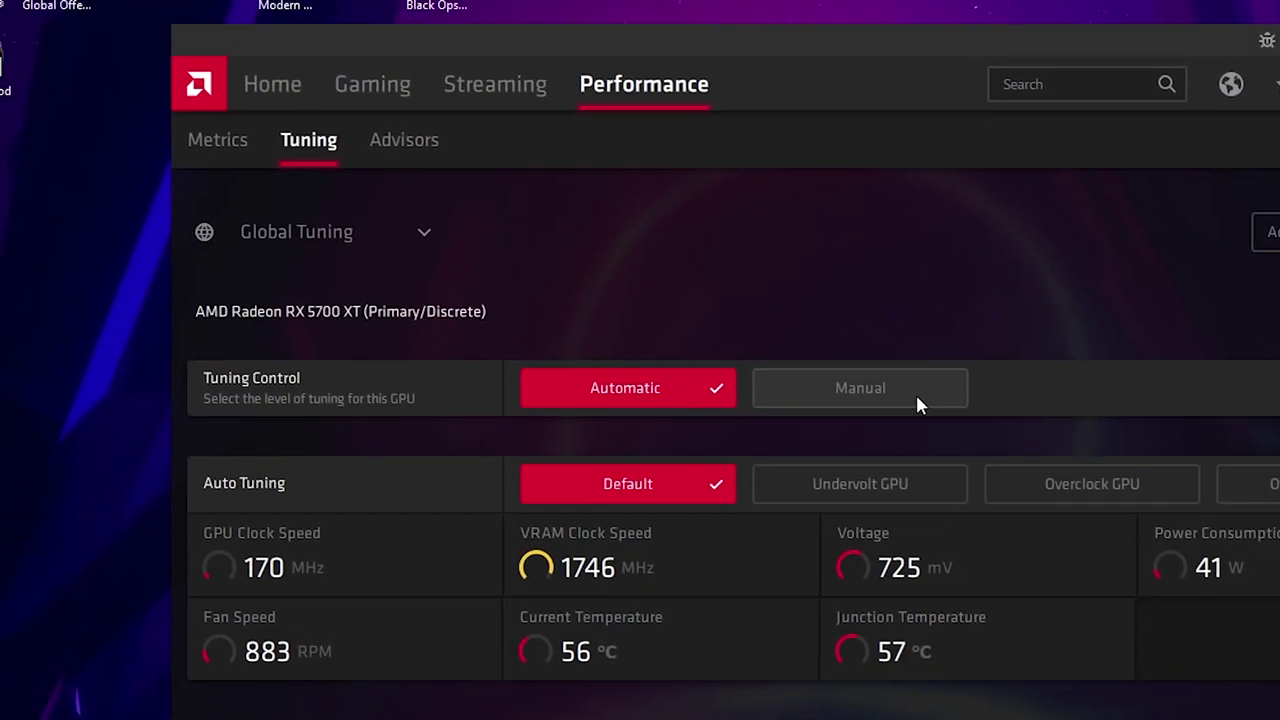
pyautogui.click(292, 86)
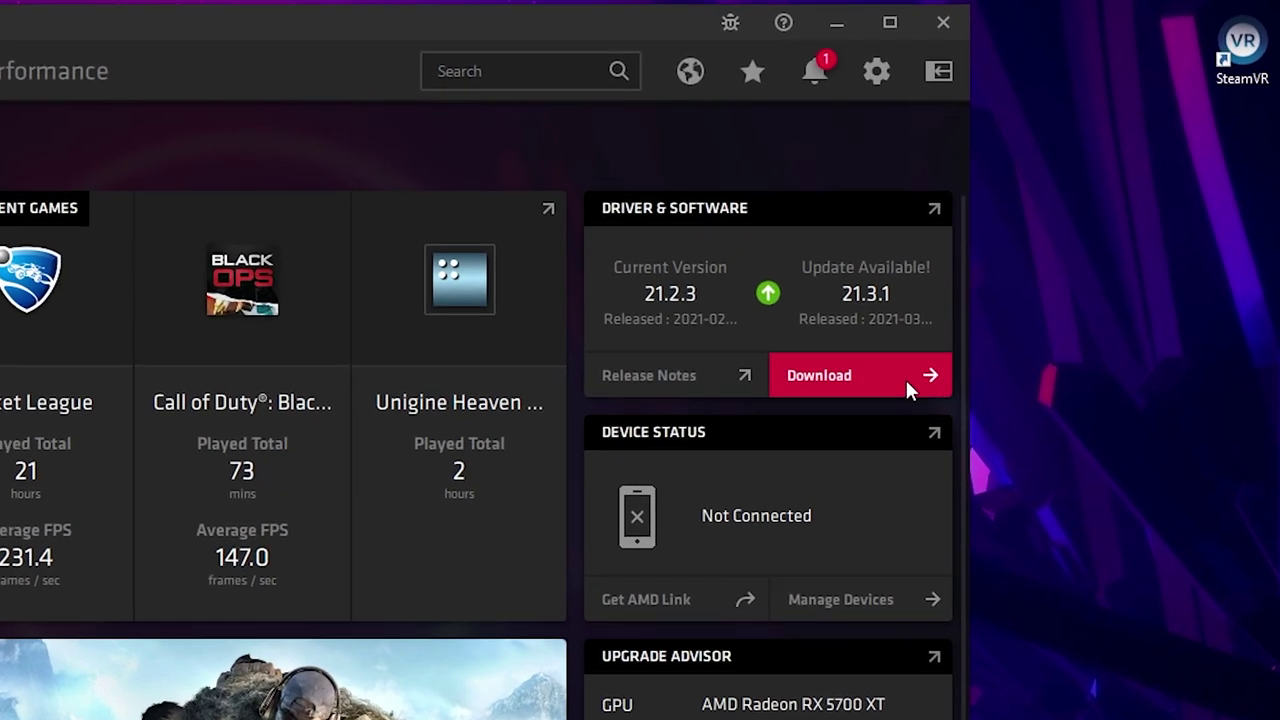
pyautogui.click(905, 378)
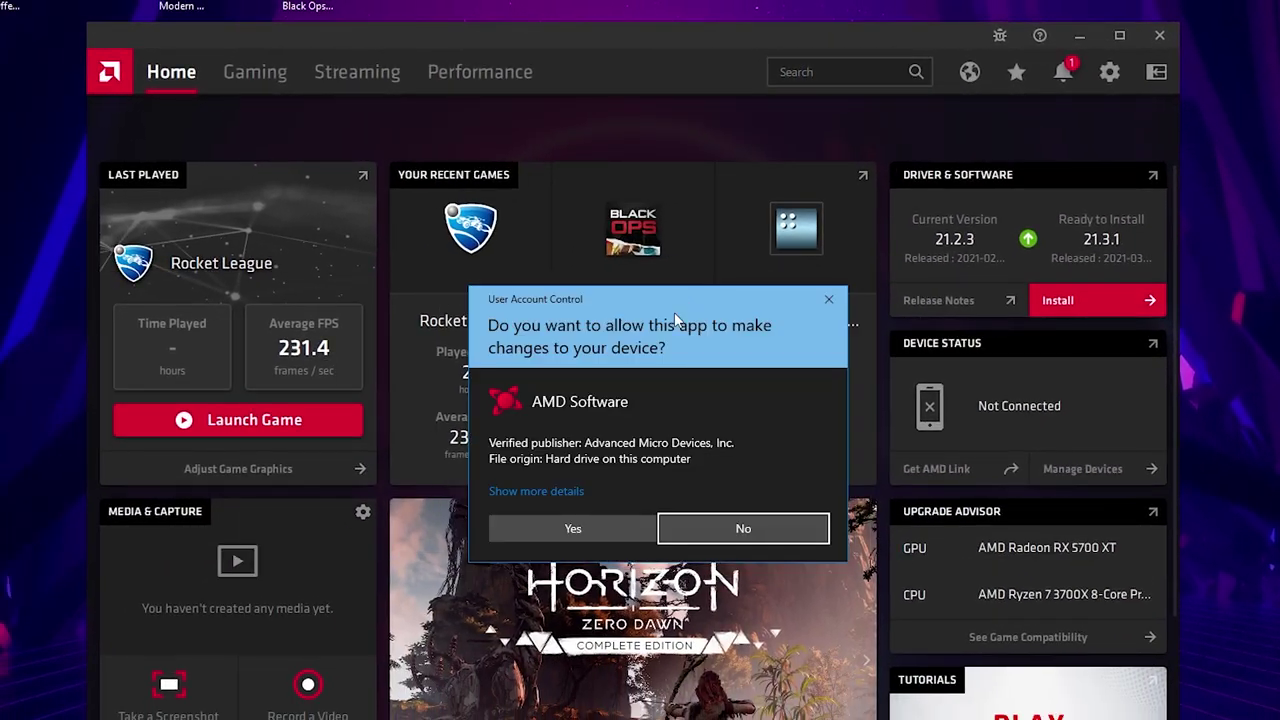
pyautogui.click(565, 533)
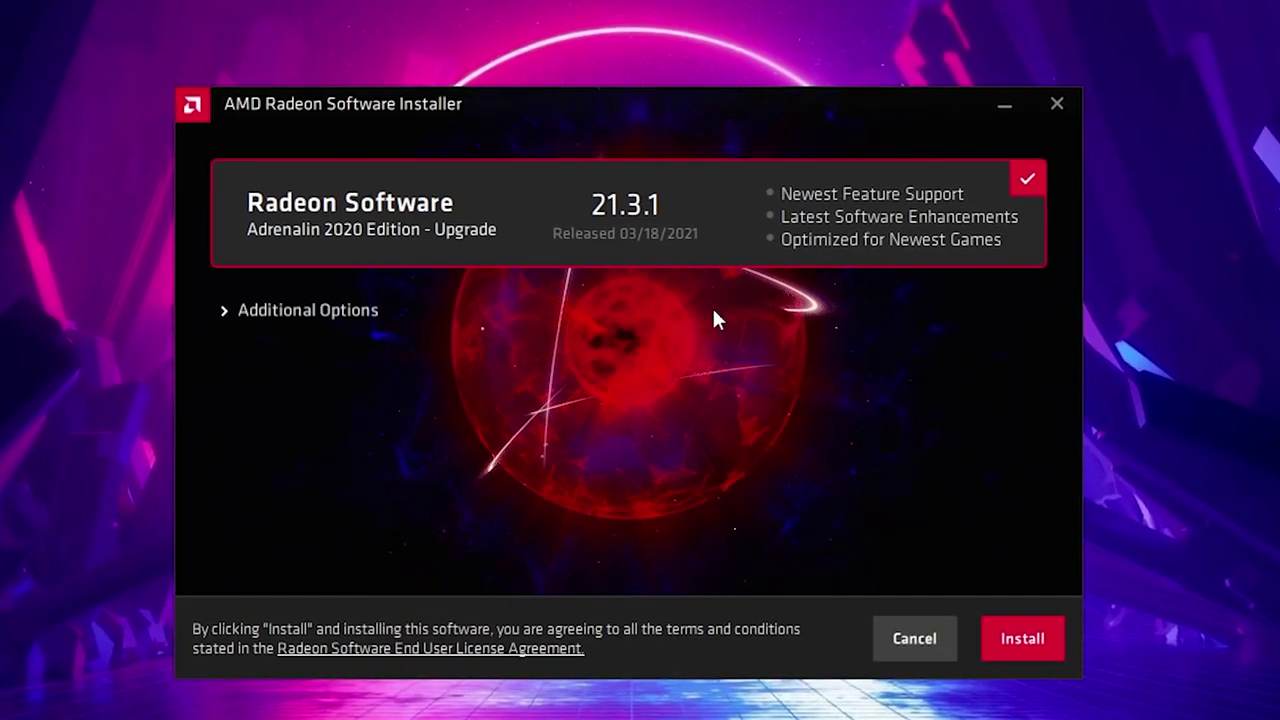
# Install the 21.3.1 upgrade with Factory Reset left unchecked under Additional Options.
pyautogui.click(221, 309)
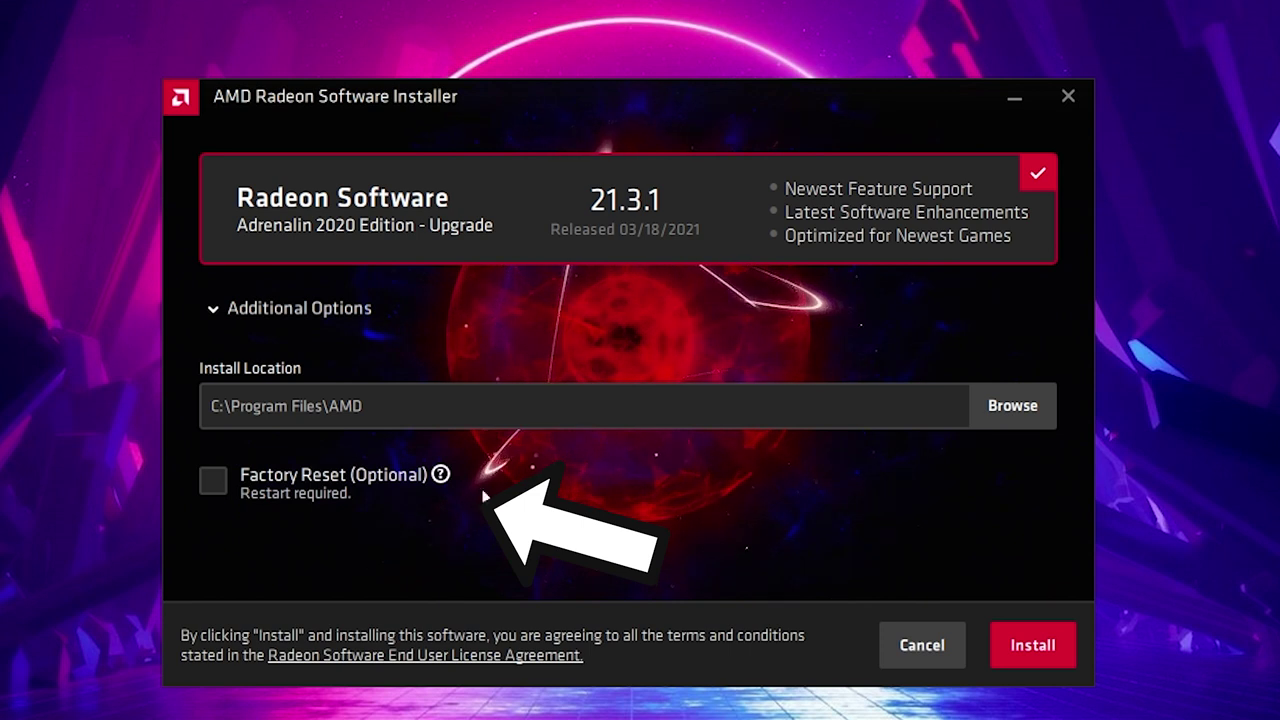
pyautogui.click(211, 483)
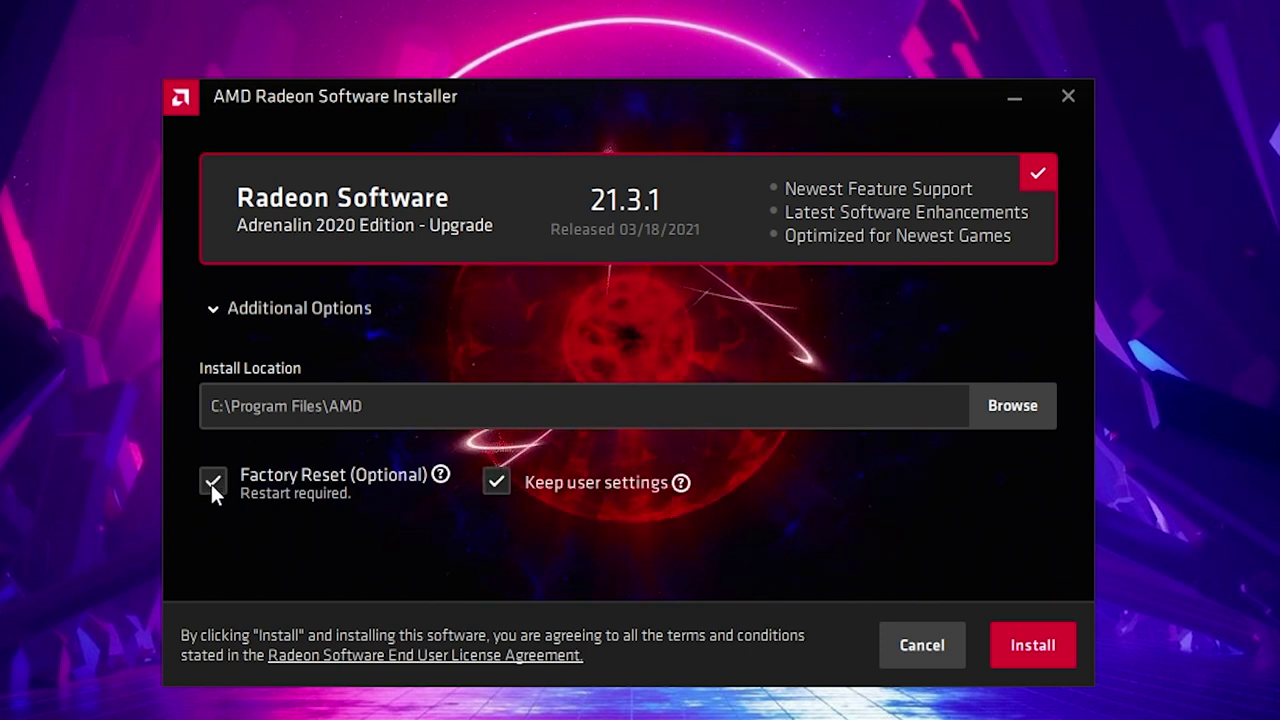
pyautogui.click(211, 483)
pyautogui.click(246, 310)
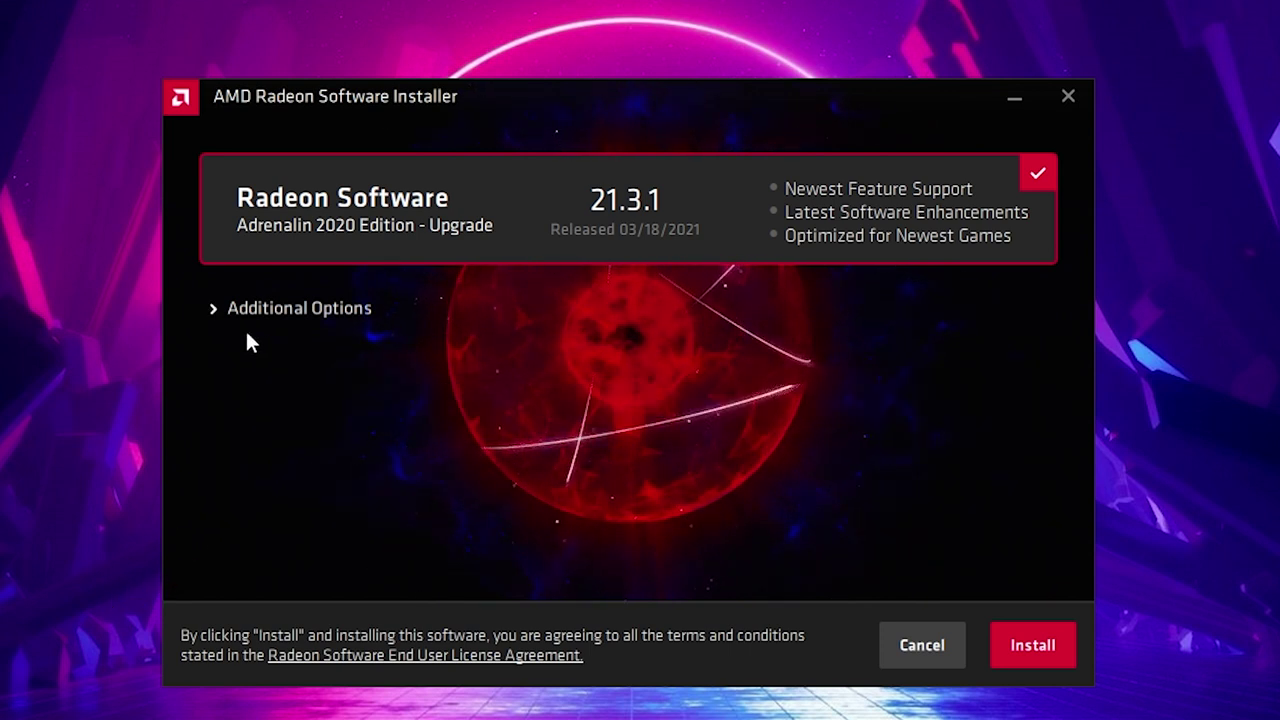
pyautogui.click(1030, 645)
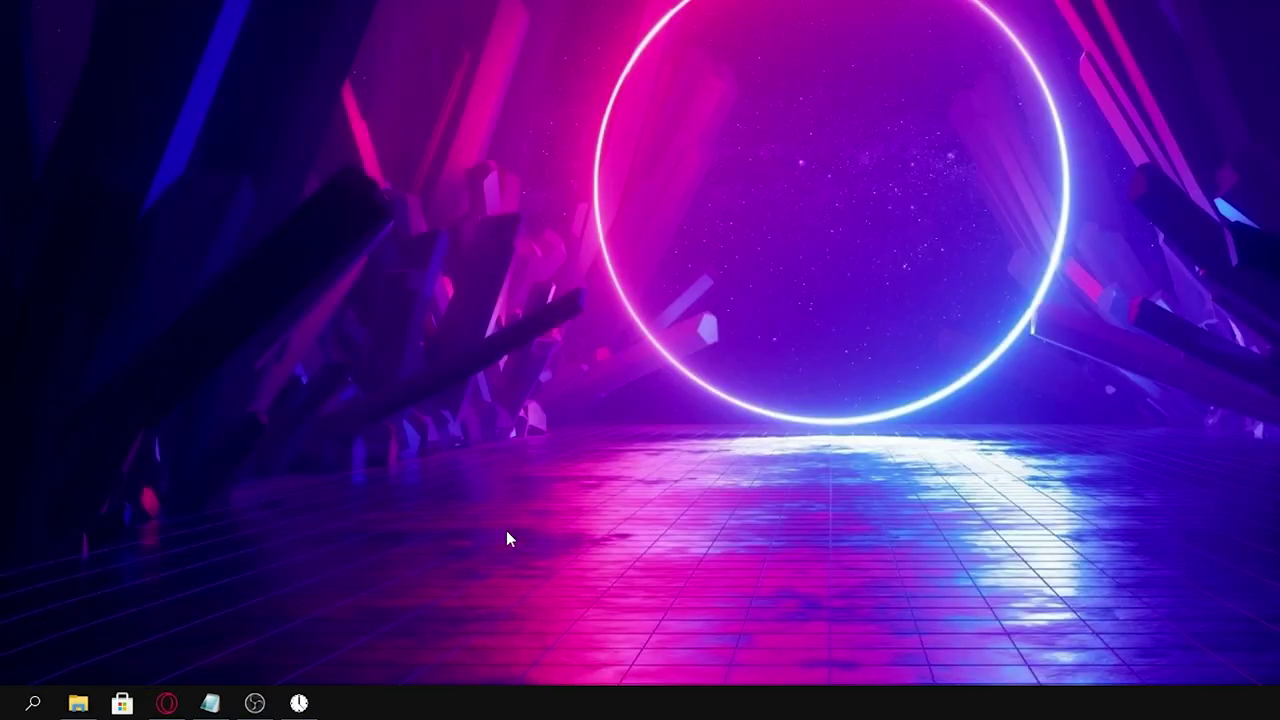
# Create a restore point with the description 'youtube' from System Protection.
pyautogui.click(47, 707)
pyautogui.write('restore p')
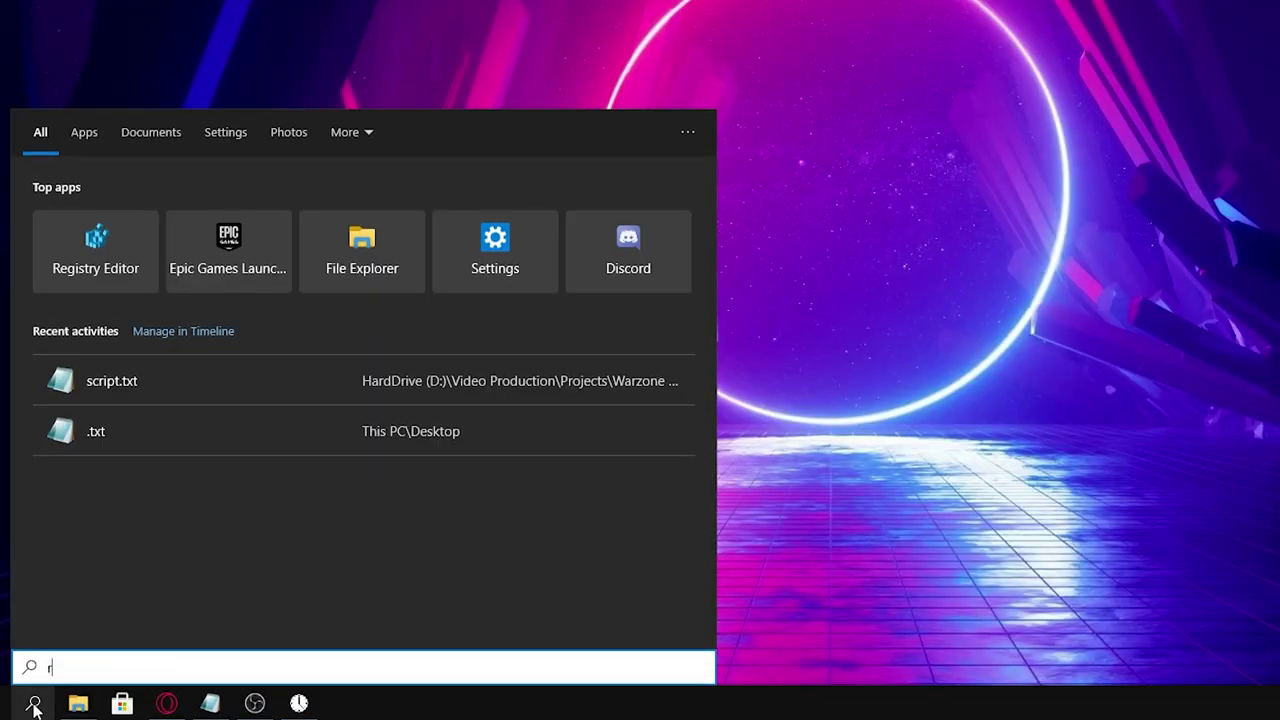
pyautogui.write('oint')
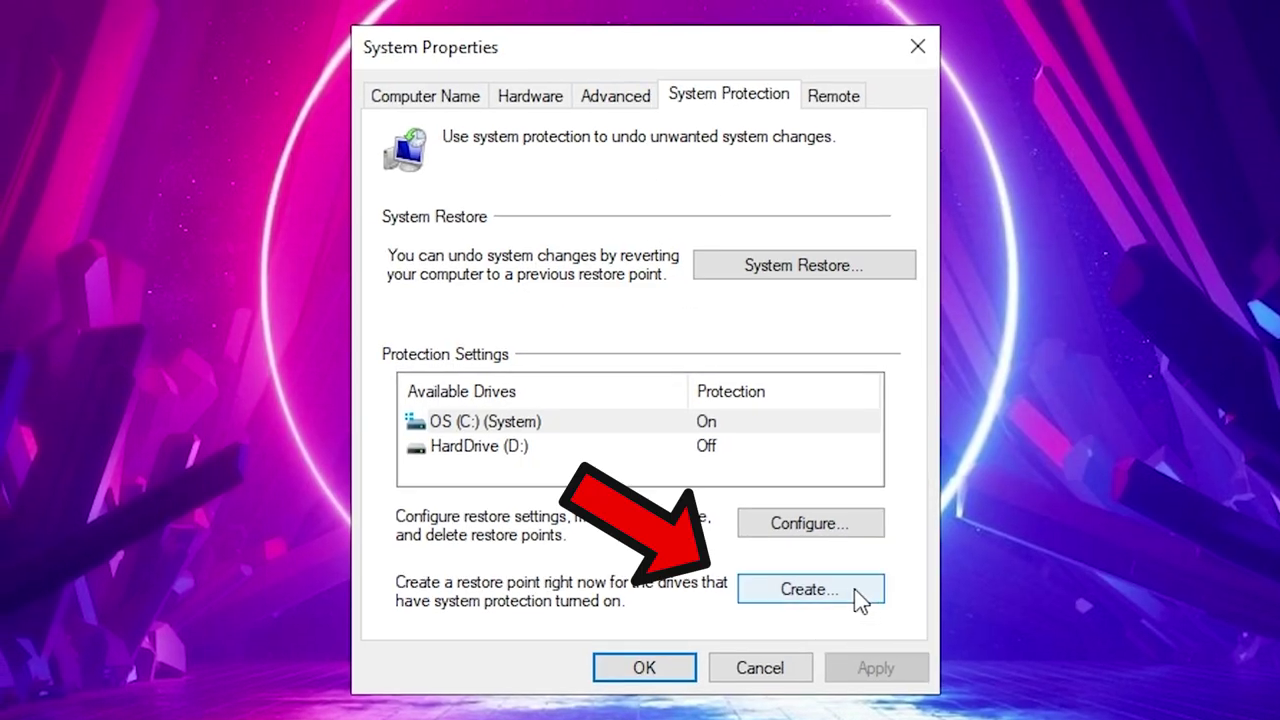
pyautogui.click(840, 584)
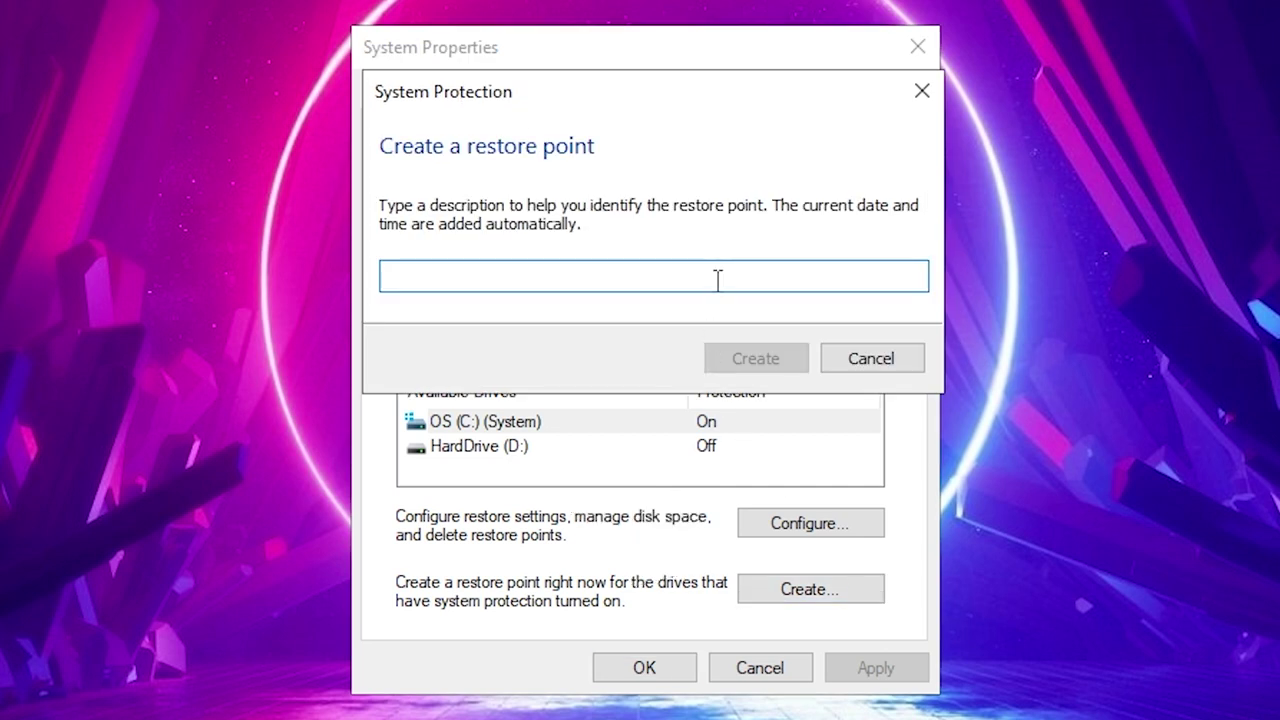
pyautogui.write('yOUTU')
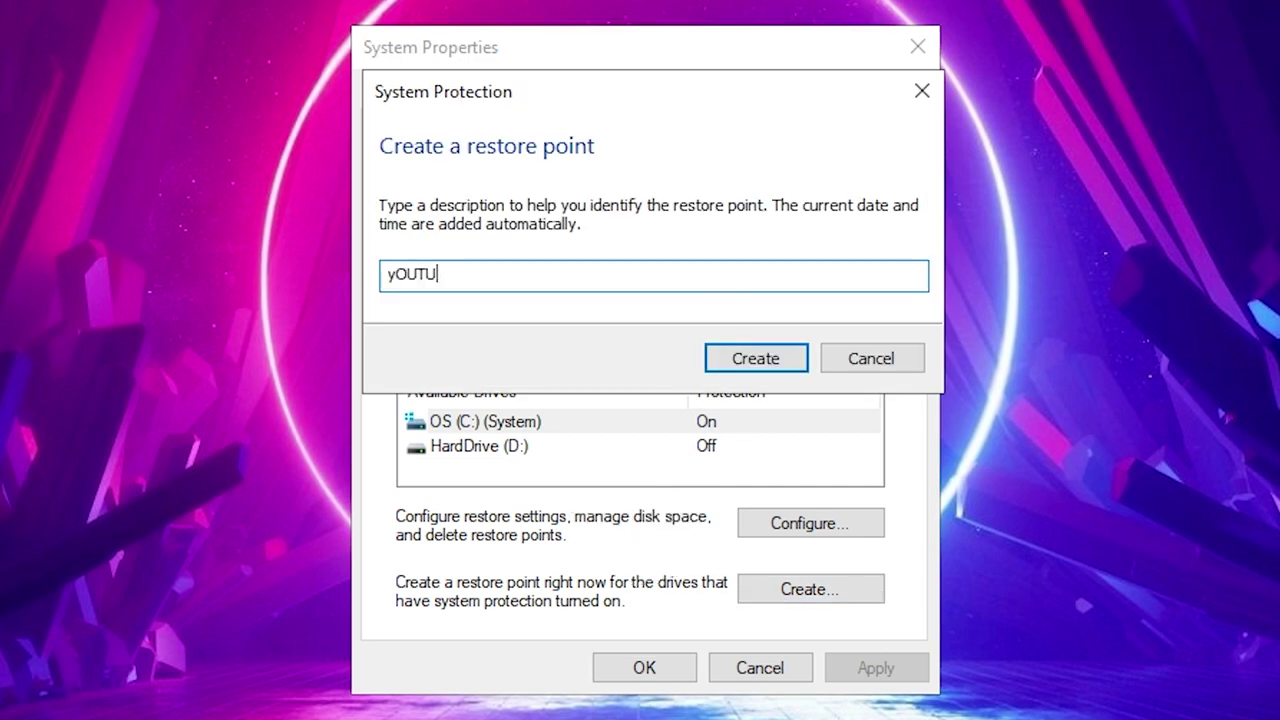
pyautogui.press('BackSpace')
pyautogui.press('BackSpace')
pyautogui.press('BackSpace')
pyautogui.press('BackSpace')
pyautogui.press('BackSpace')
pyautogui.write('youtube')
pyautogui.press('Return')
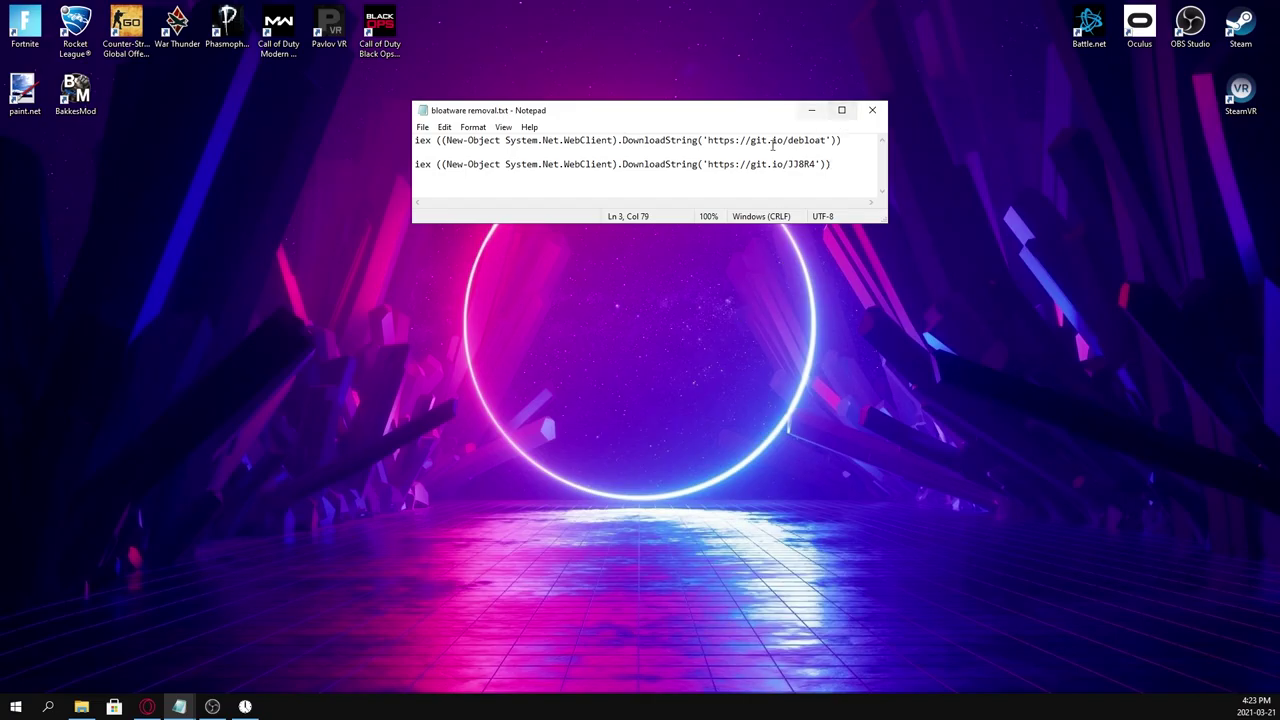
# Open PowerShell as administrator and run the pasted git.io/debloat command.
pyautogui.click(48, 707)
pyautogui.write('power shell')
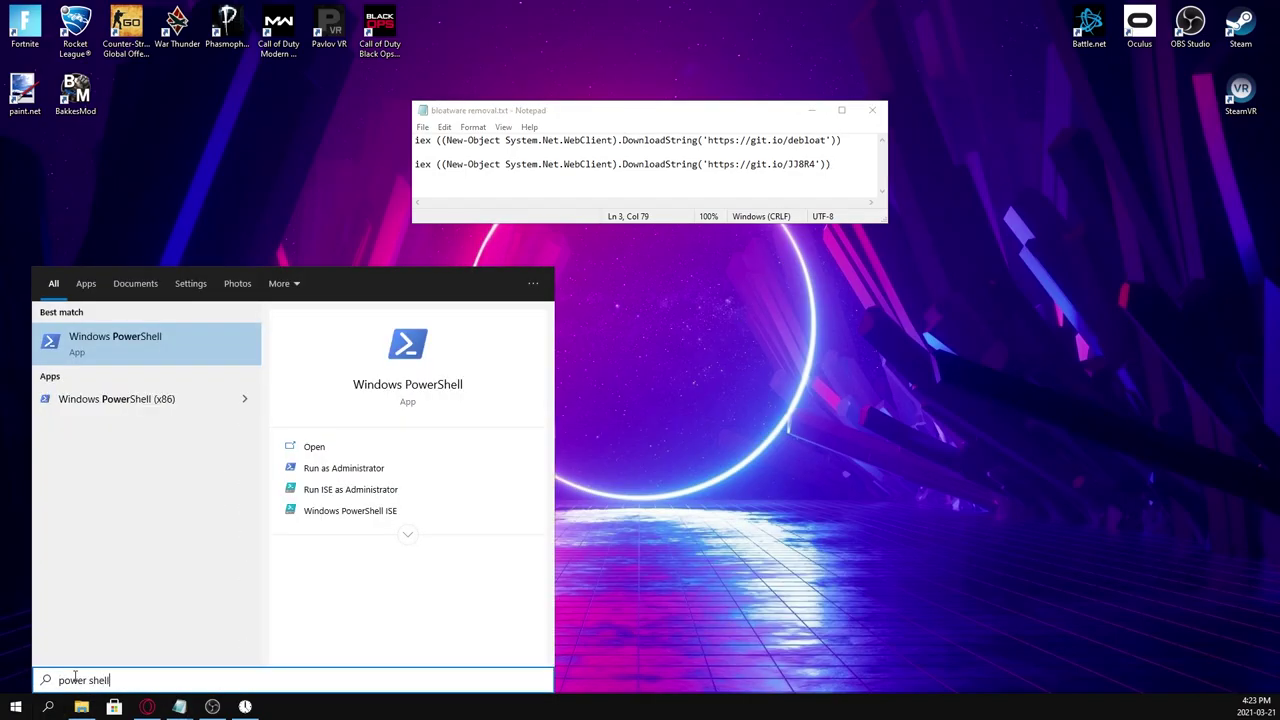
pyautogui.click(343, 468)
pyautogui.rightClick(514, 273)
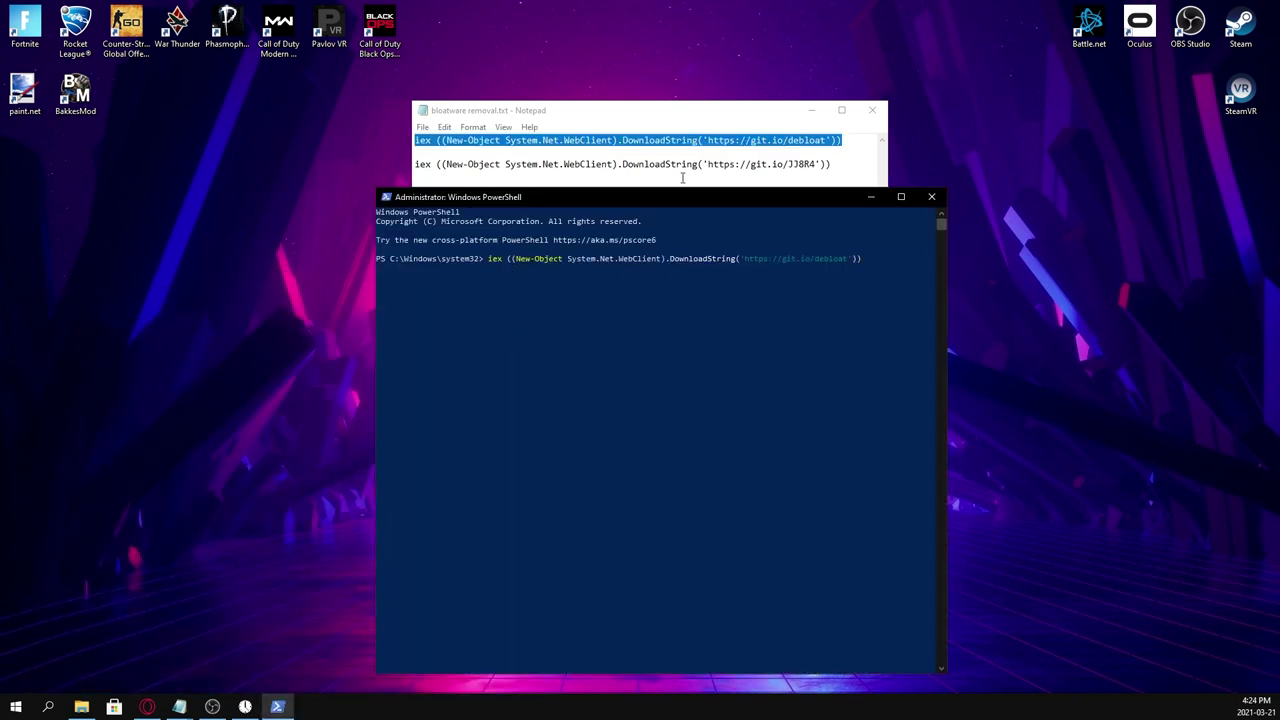
pyautogui.press('Return')
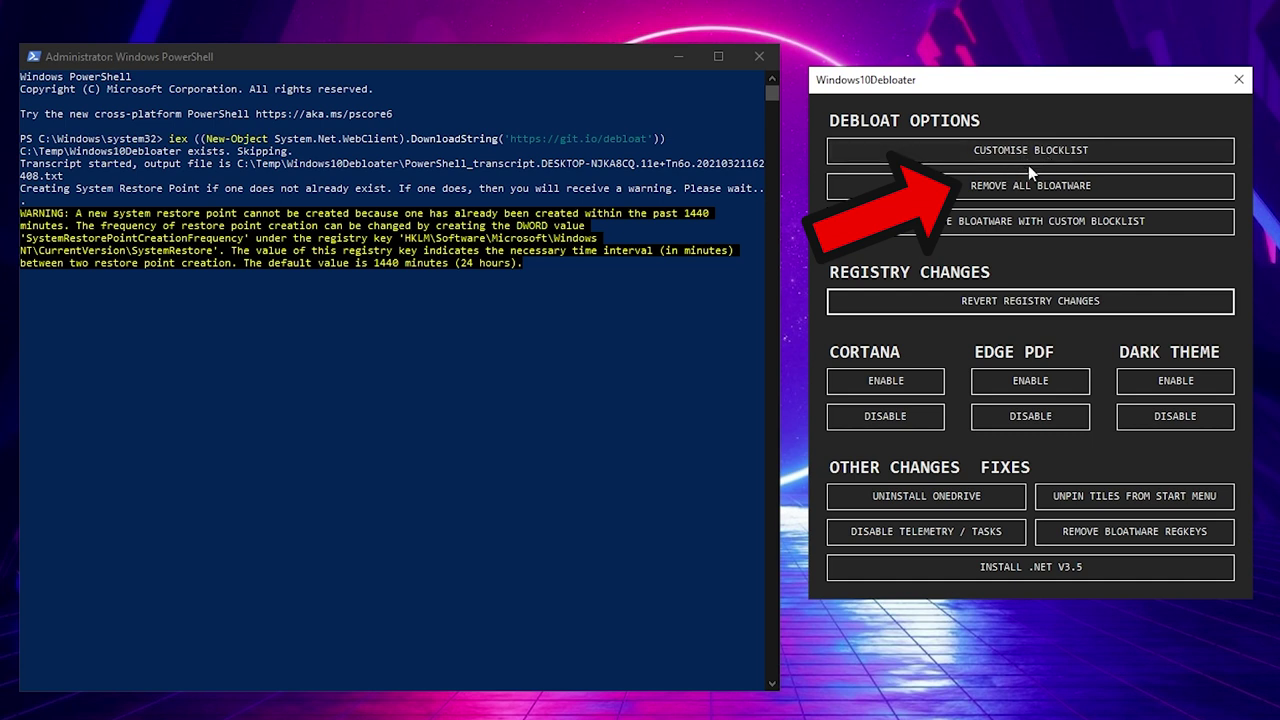
# Remove all bloatware, then disable Cortana and Edge as the default PDF viewer.
pyautogui.click(1018, 190)
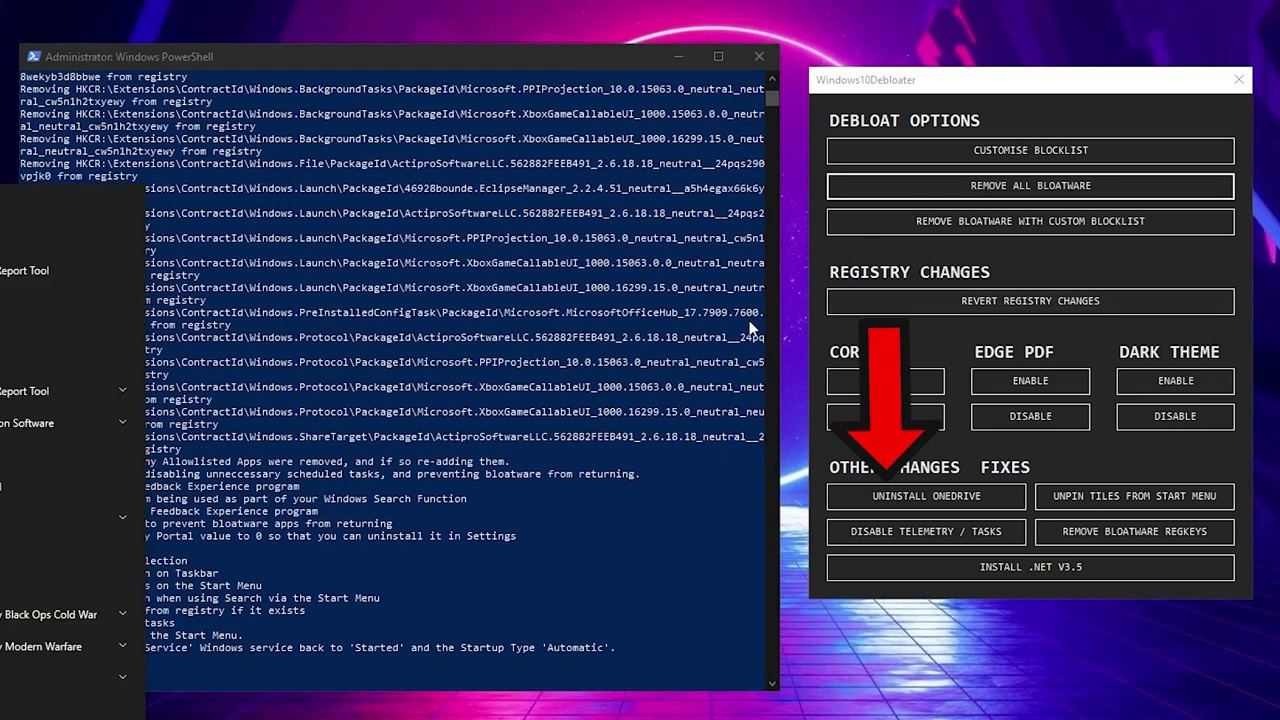
pyautogui.click(538, 68)
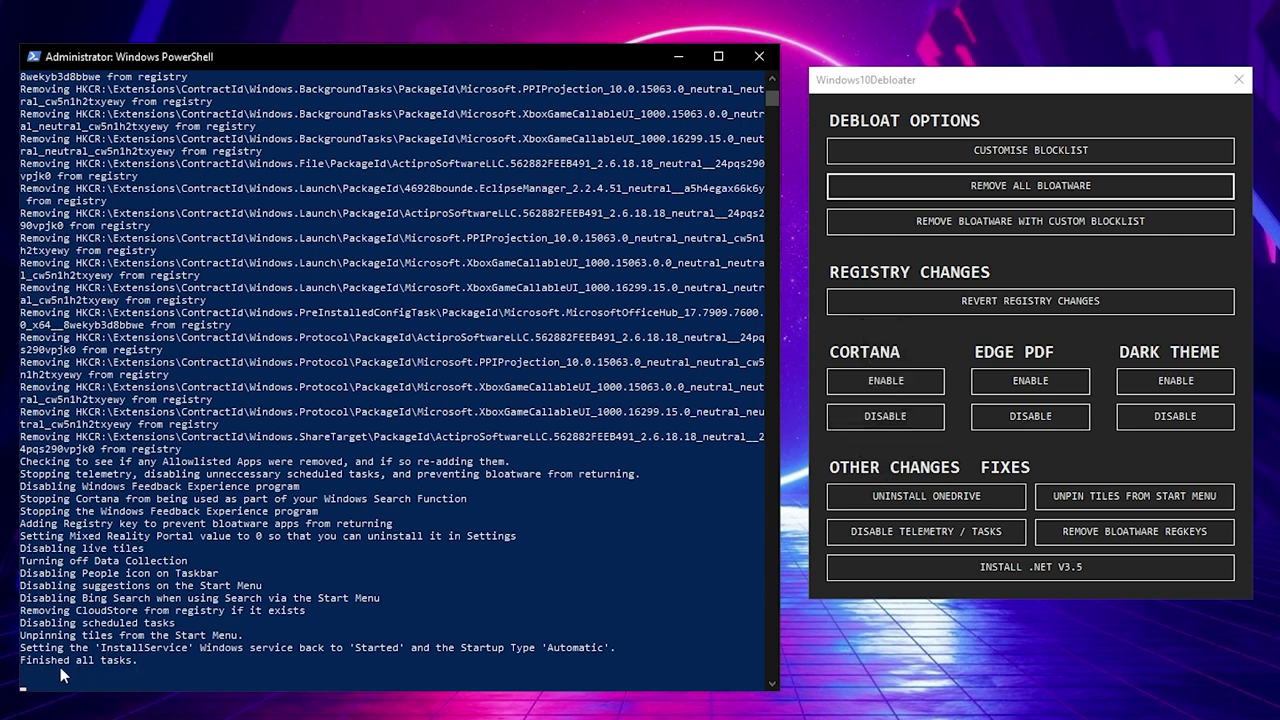
pyautogui.click(901, 417)
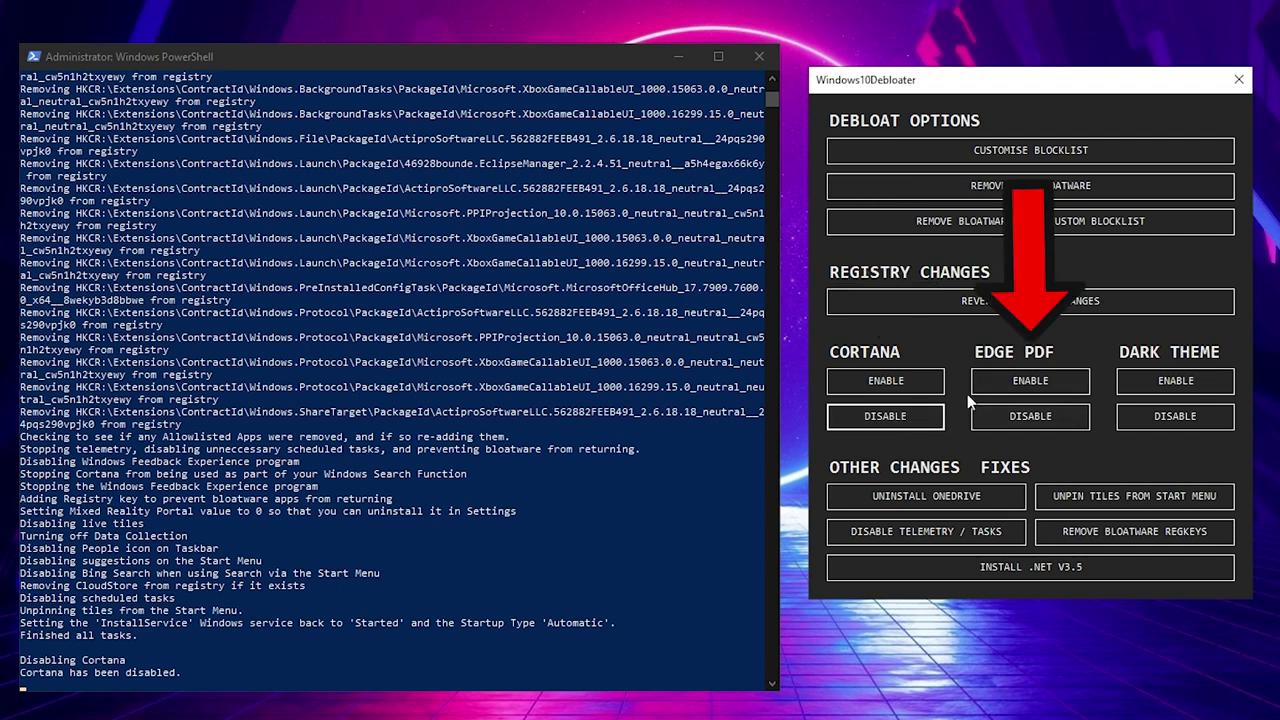
pyautogui.click(1032, 418)
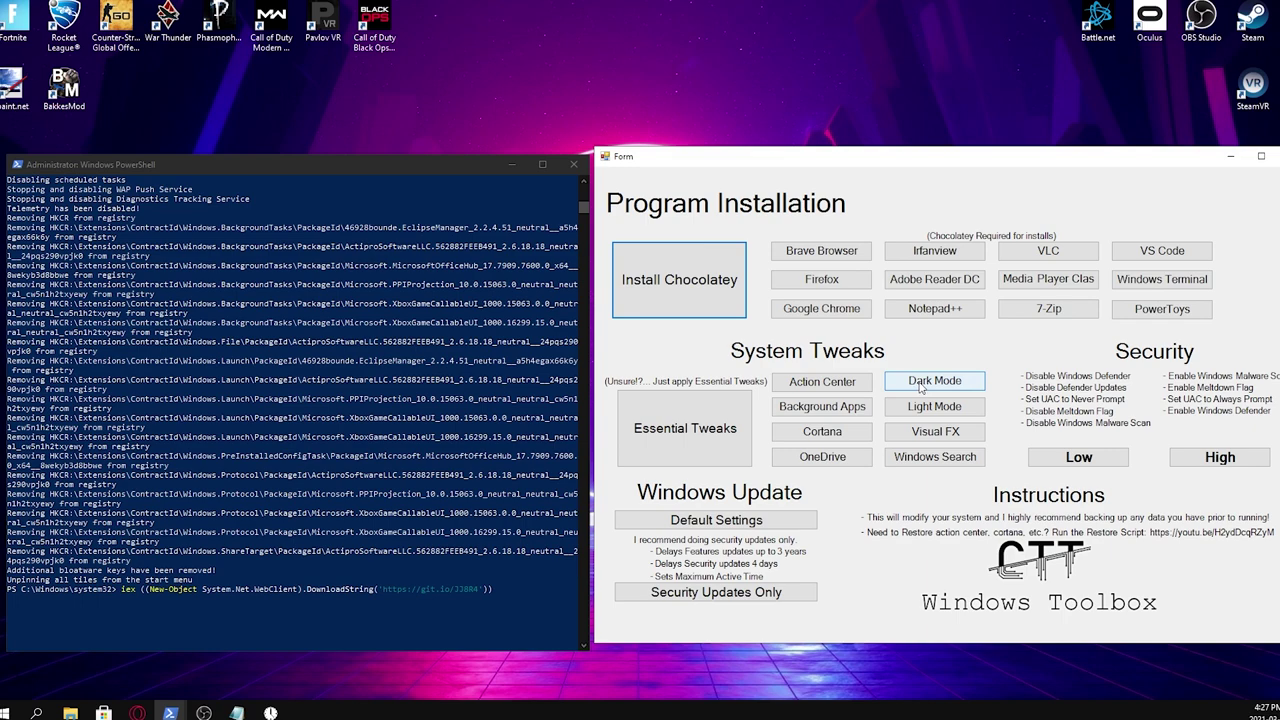
# Switch Windows to dark mode and apply the essential tweaks in the toolbox.
pyautogui.click(921, 388)
pyautogui.click(672, 396)
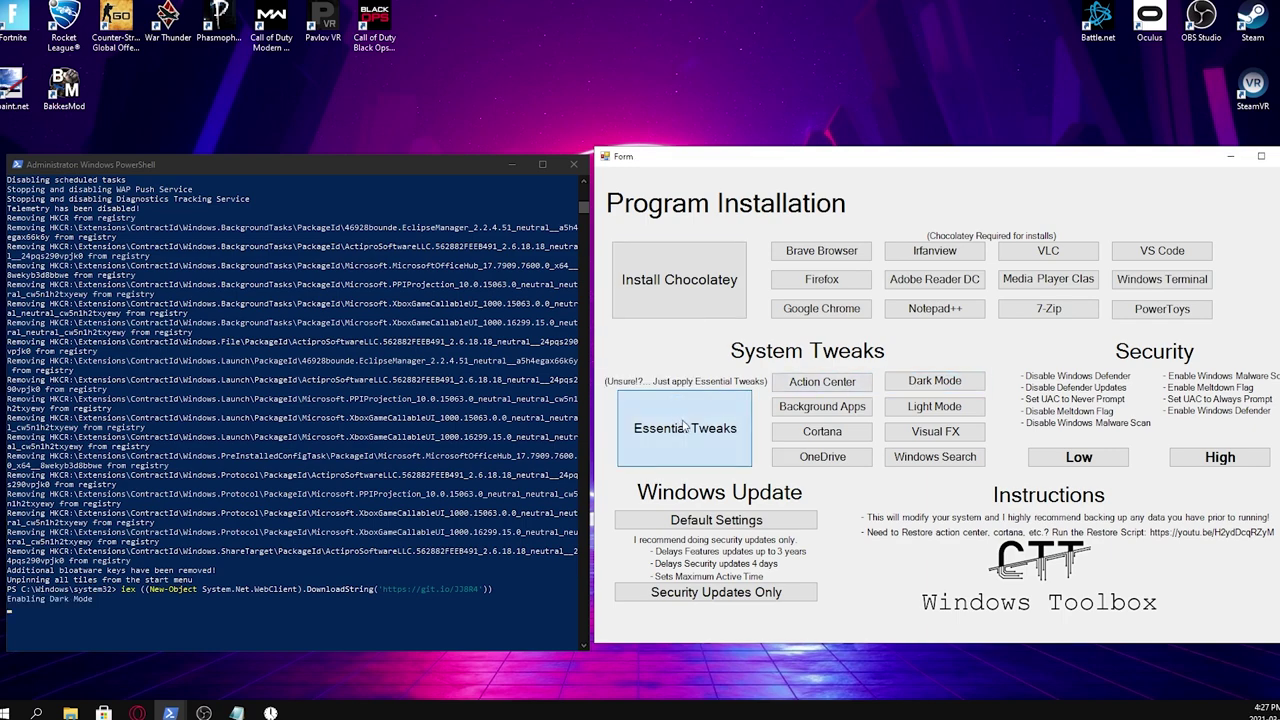
pyautogui.click(684, 425)
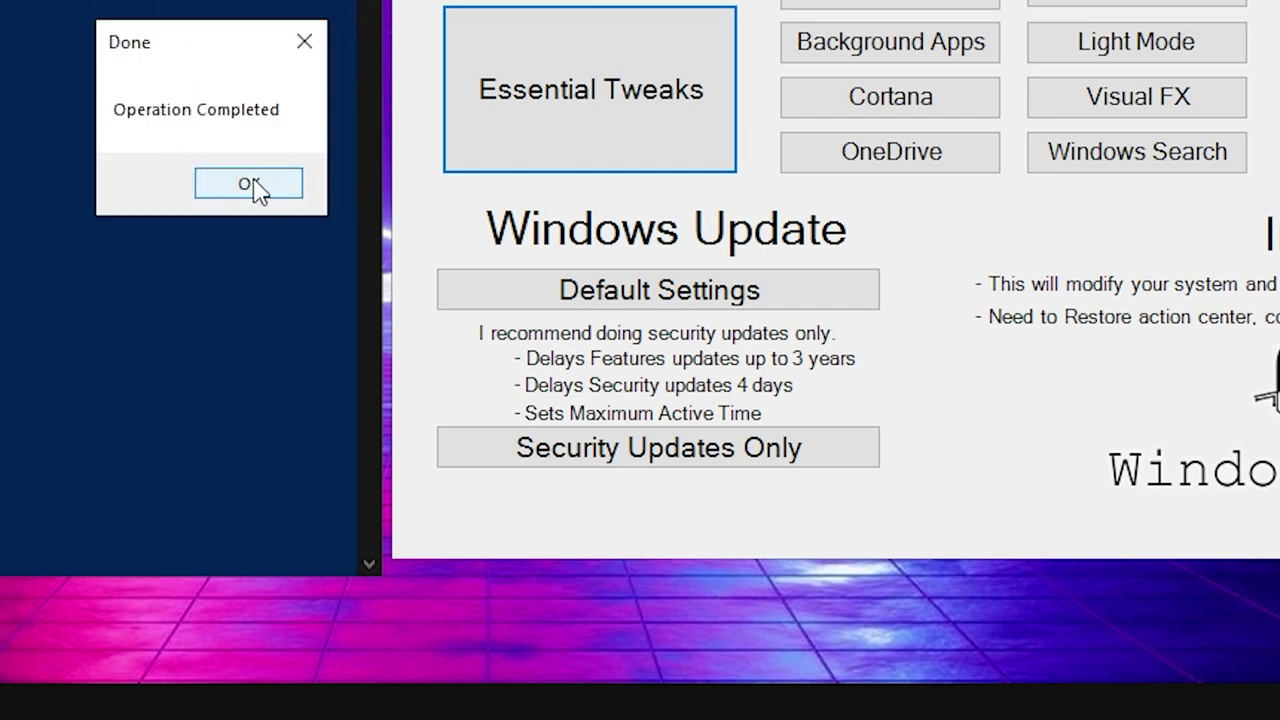
pyautogui.click(251, 186)
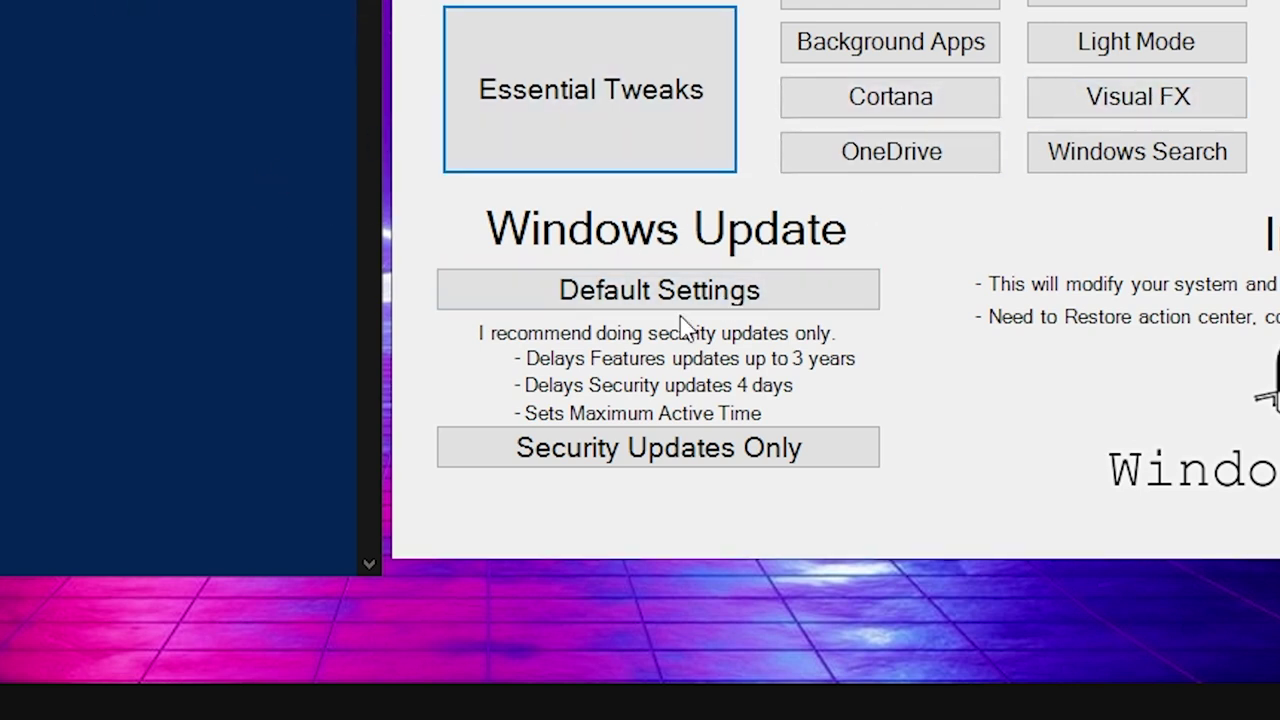
# Limit Windows Update to security updates only, apply the Low security preset, and close the toolbox.
pyautogui.click(645, 455)
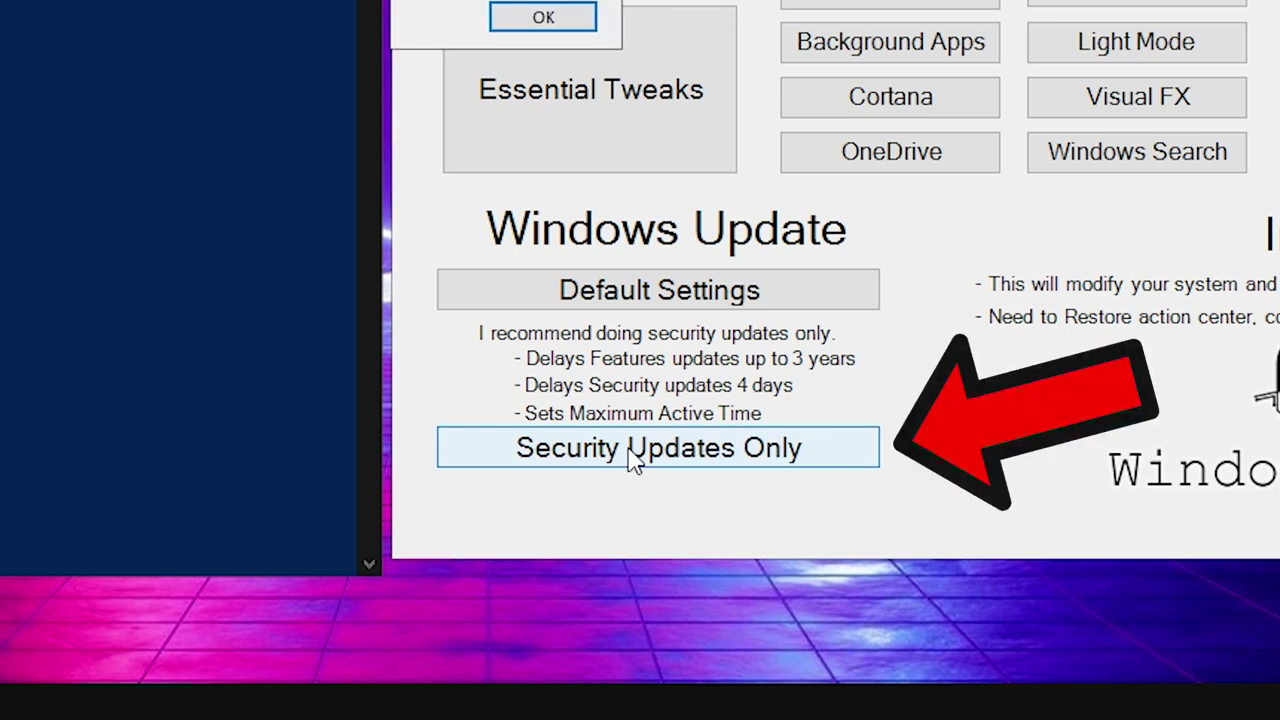
pyautogui.click(527, 20)
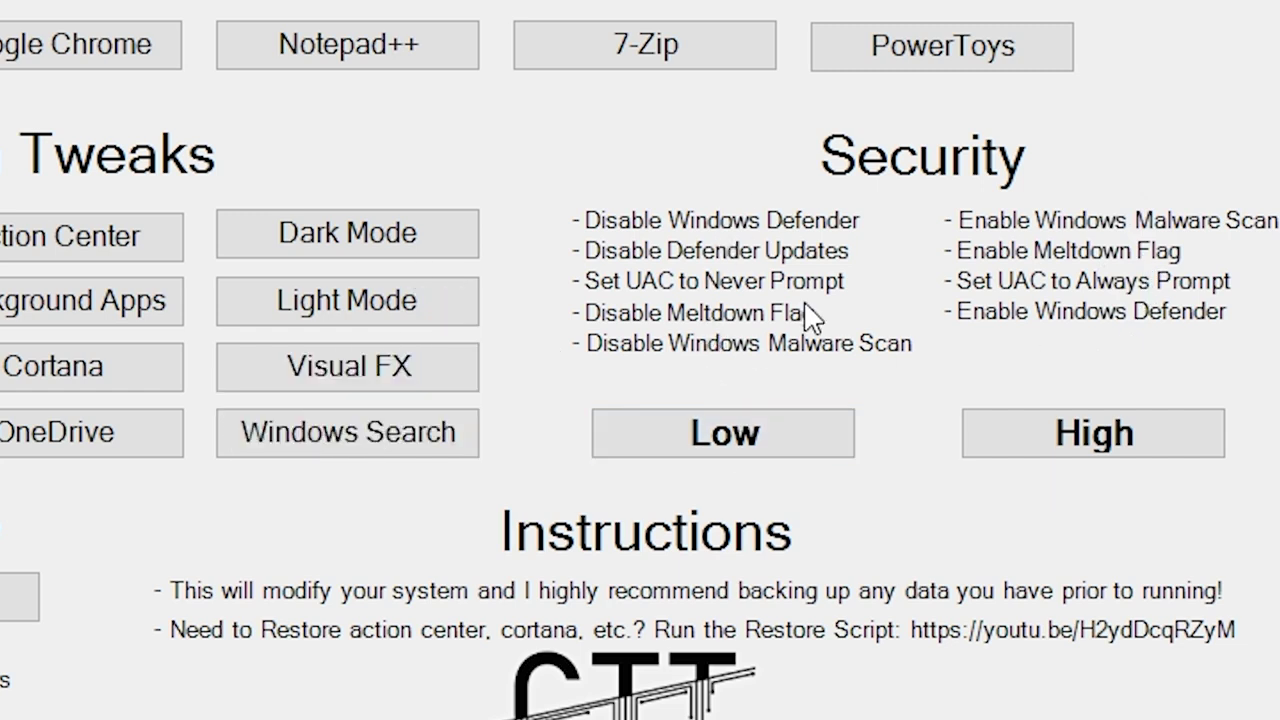
pyautogui.click(726, 450)
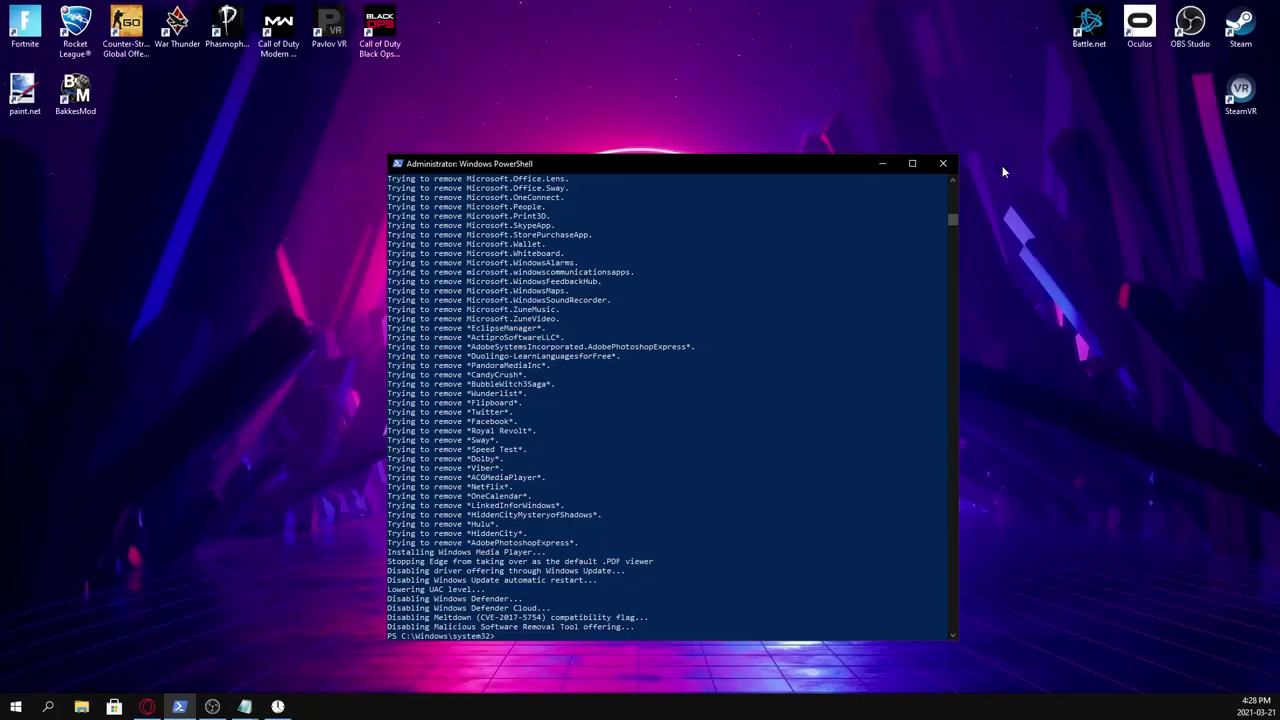
pyautogui.click(942, 163)
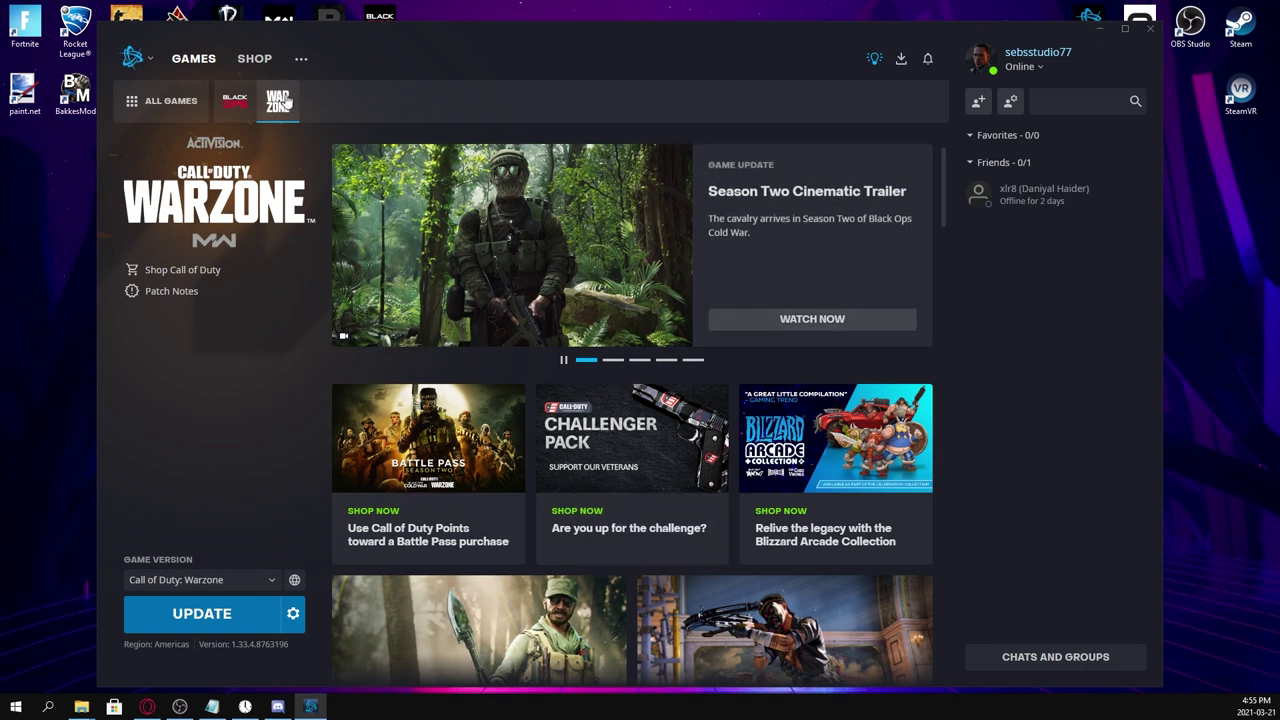
# Enable additional command line arguments for Warzone and enter -D3D11.
pyautogui.click(293, 614)
pyautogui.click(340, 430)
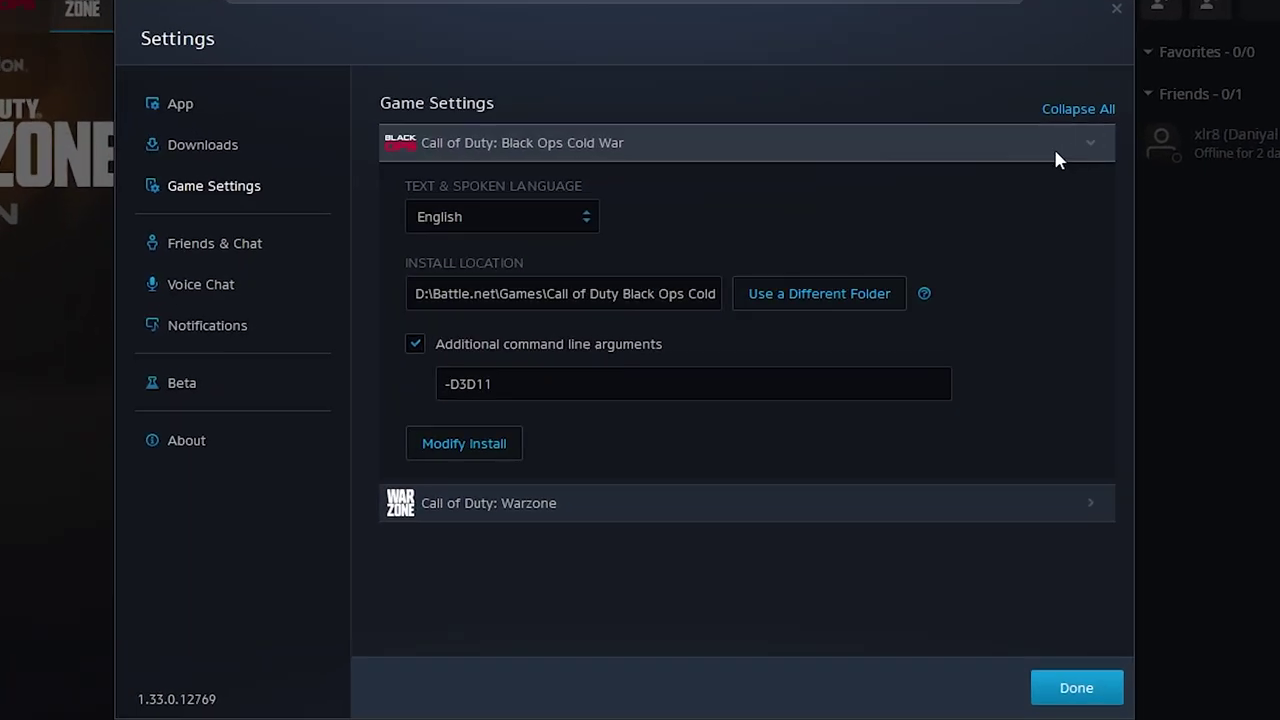
pyautogui.click(910, 197)
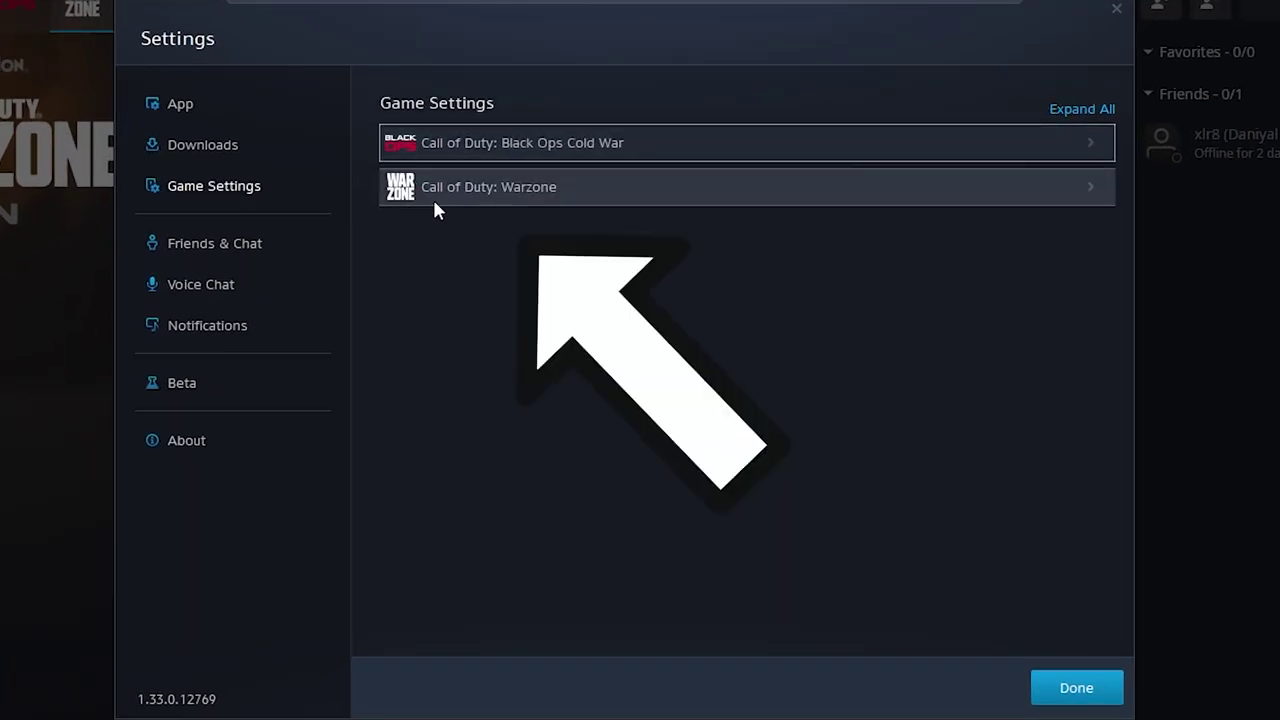
pyautogui.click(1092, 190)
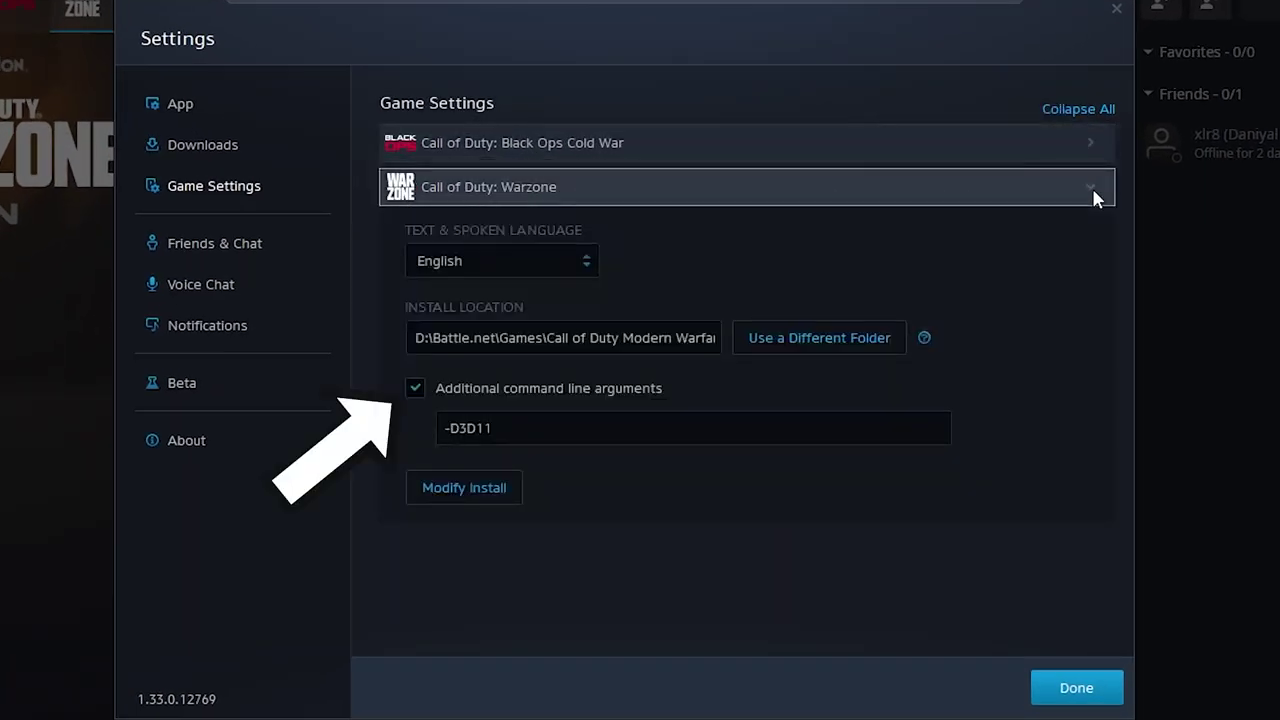
pyautogui.click(411, 390)
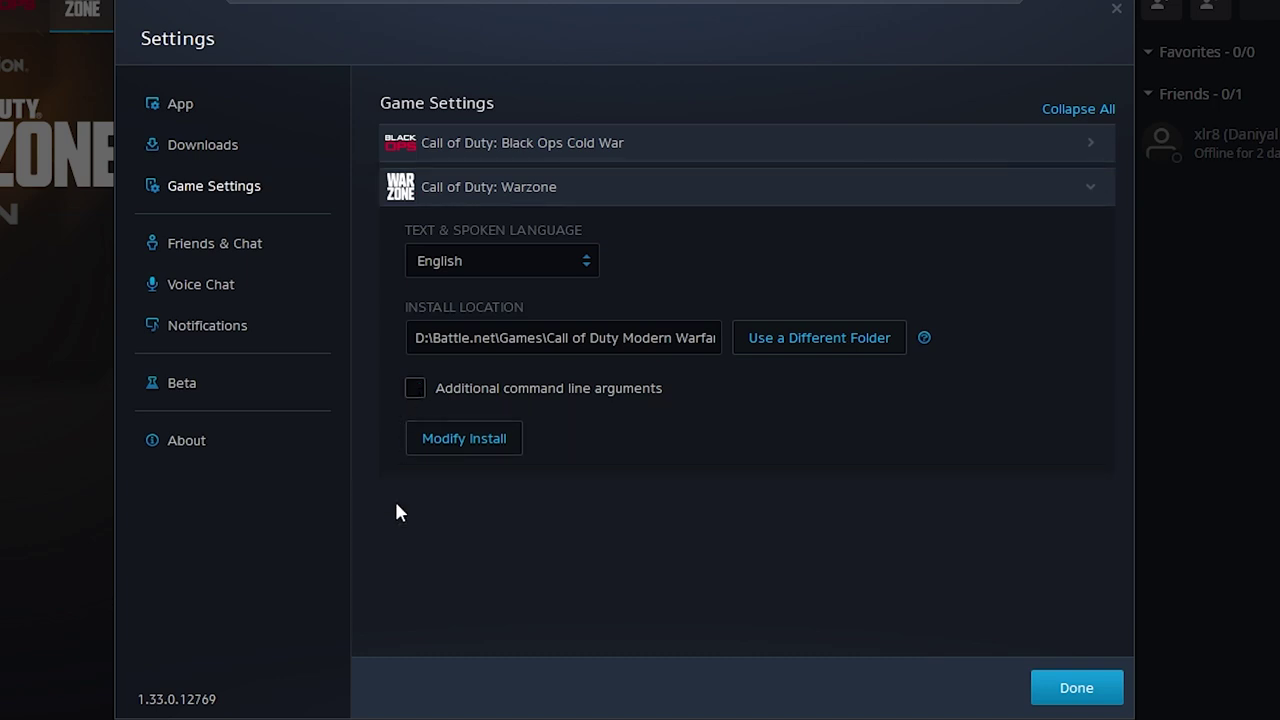
pyautogui.click(415, 390)
pyautogui.click(493, 433)
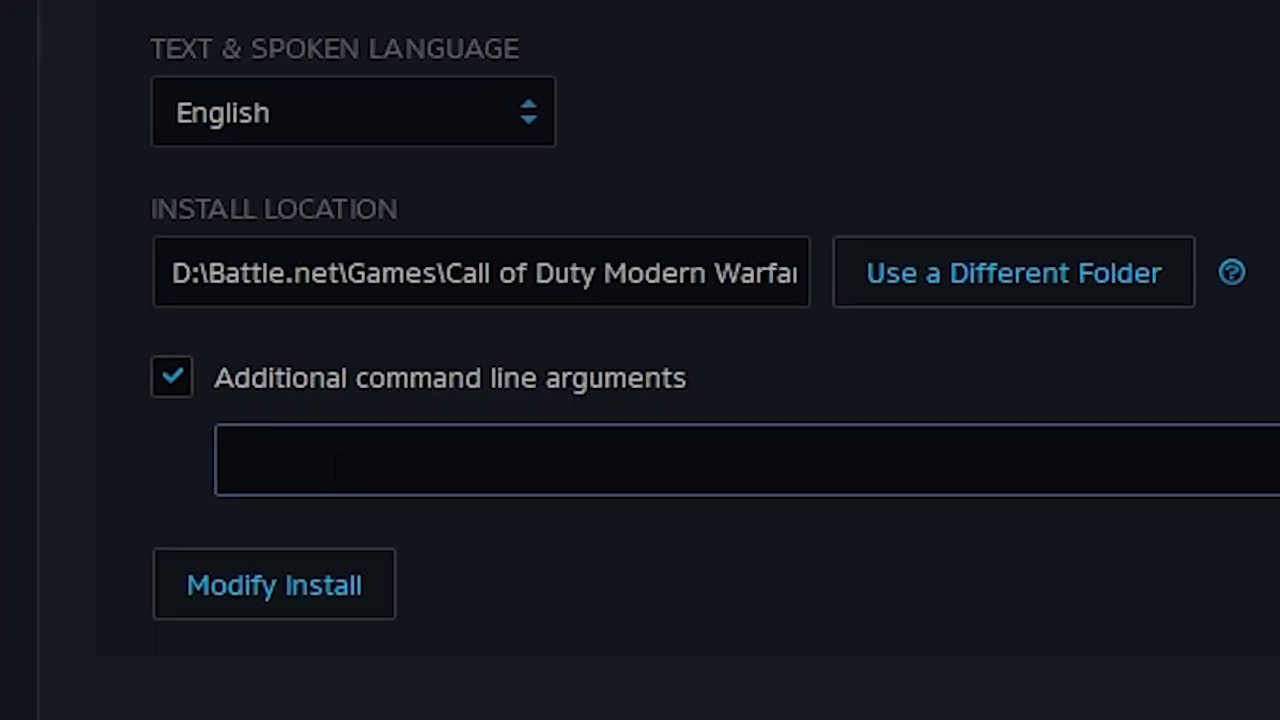
pyautogui.write('-D3D')
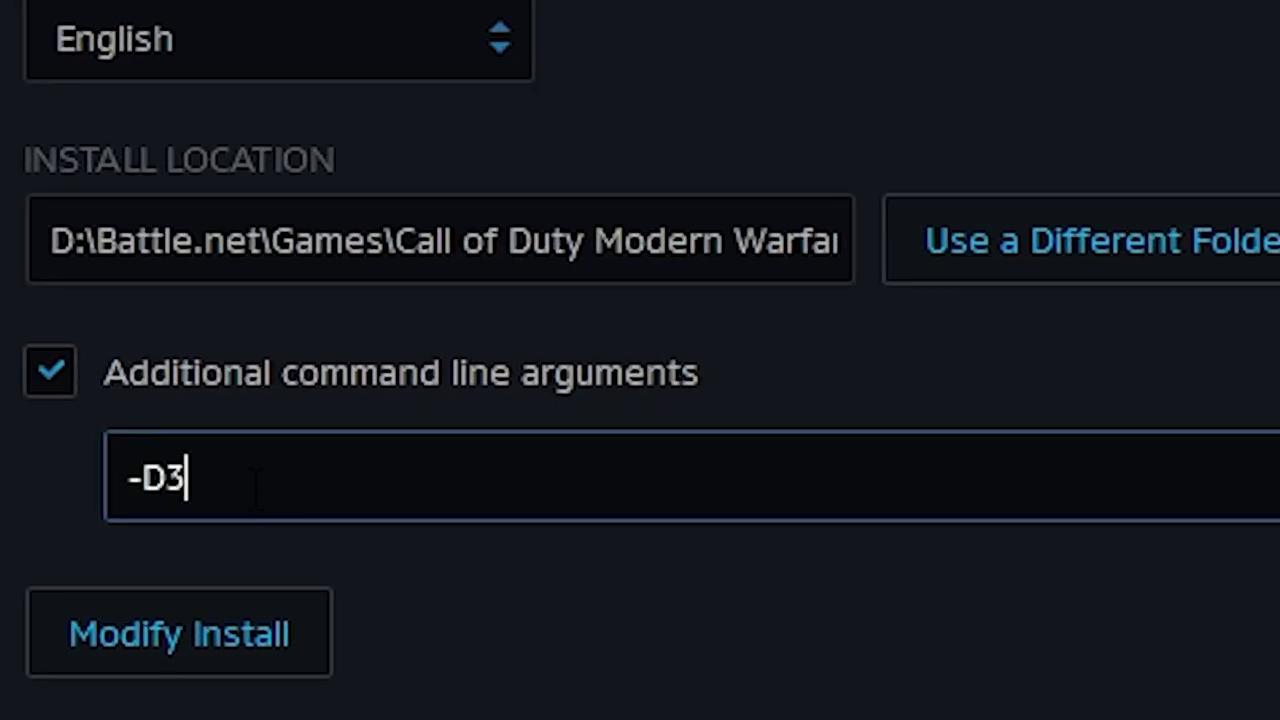
pyautogui.write('11')
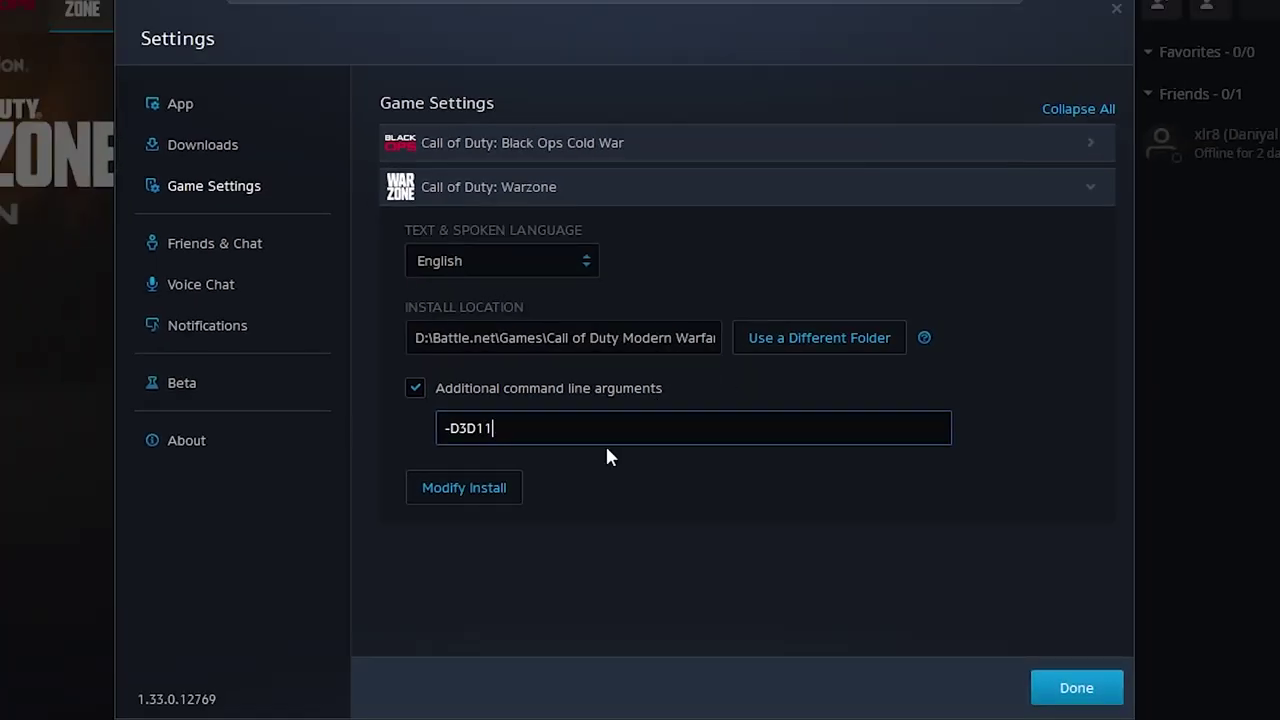
# Modify the Warzone install to only the required content packages and confirm.
pyautogui.click(472, 489)
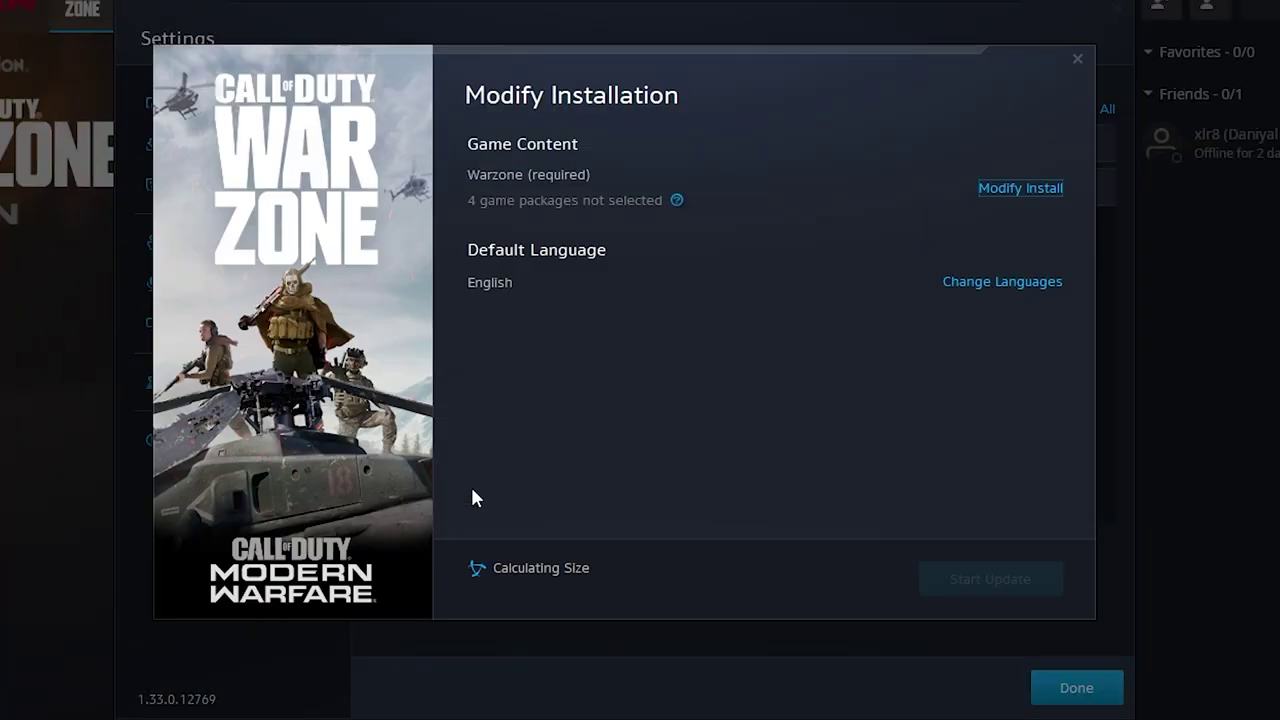
pyautogui.click(1013, 188)
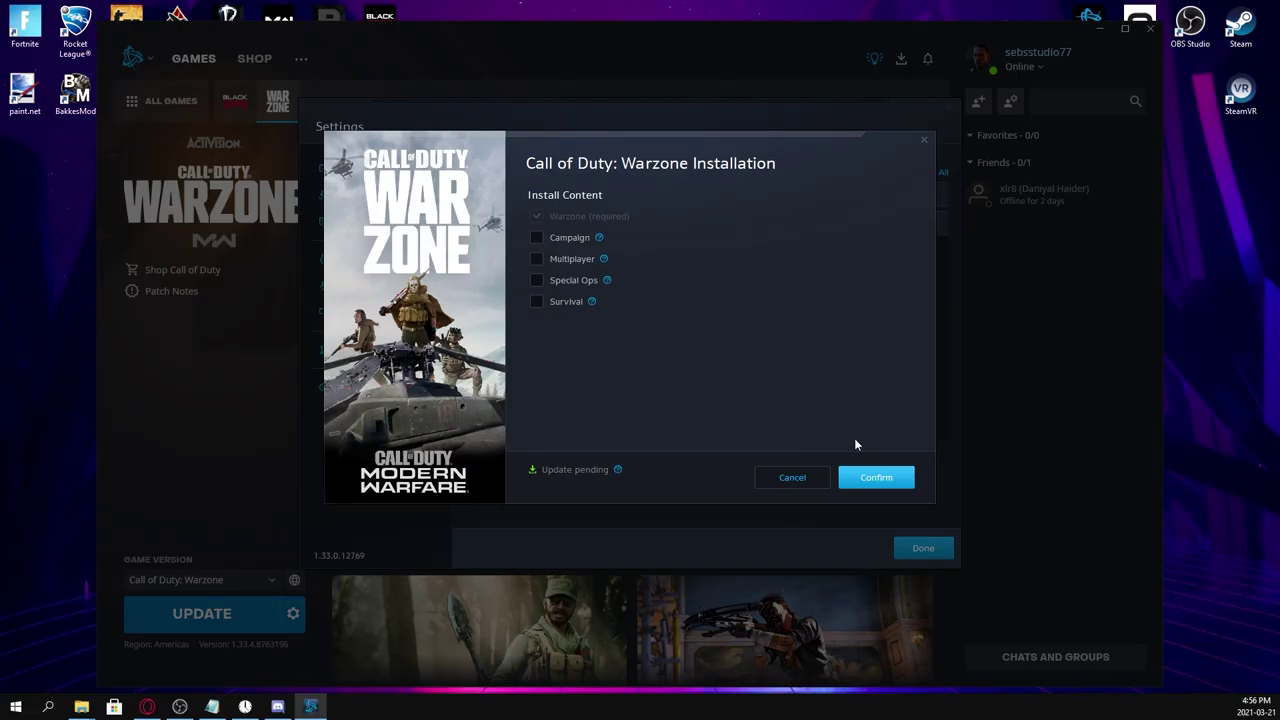
pyautogui.click(1004, 579)
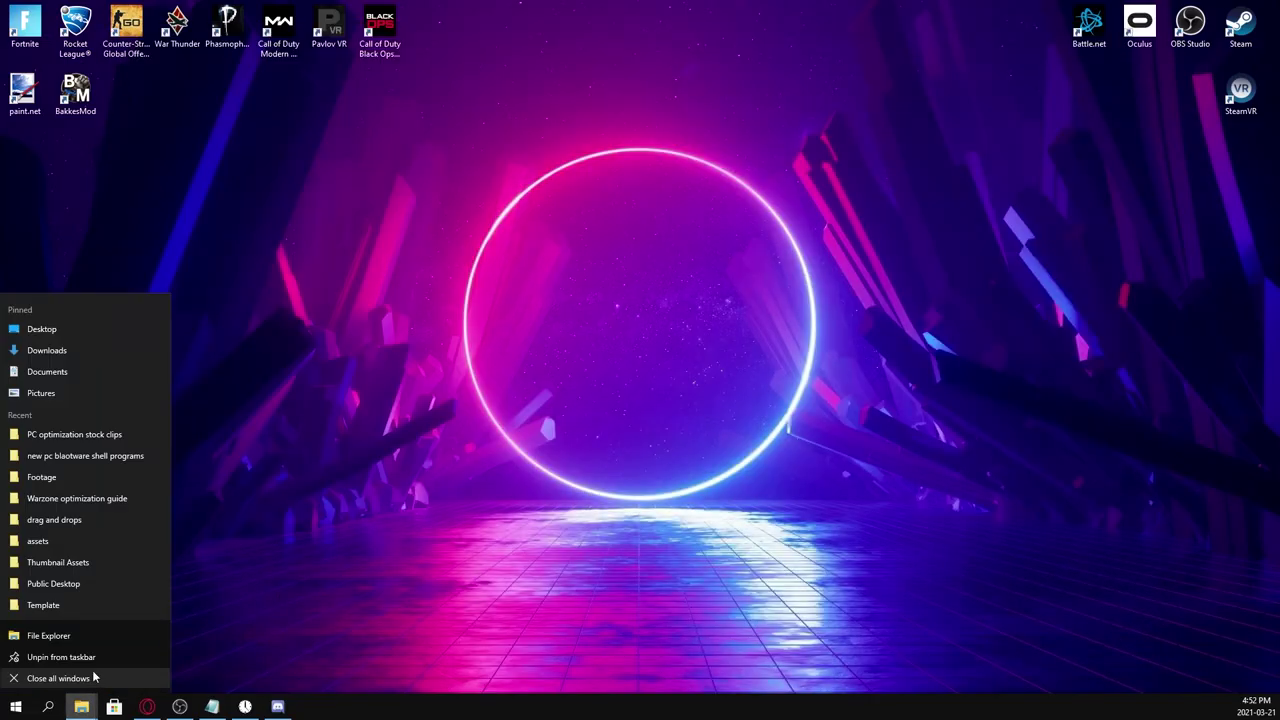
pyautogui.click(100, 635)
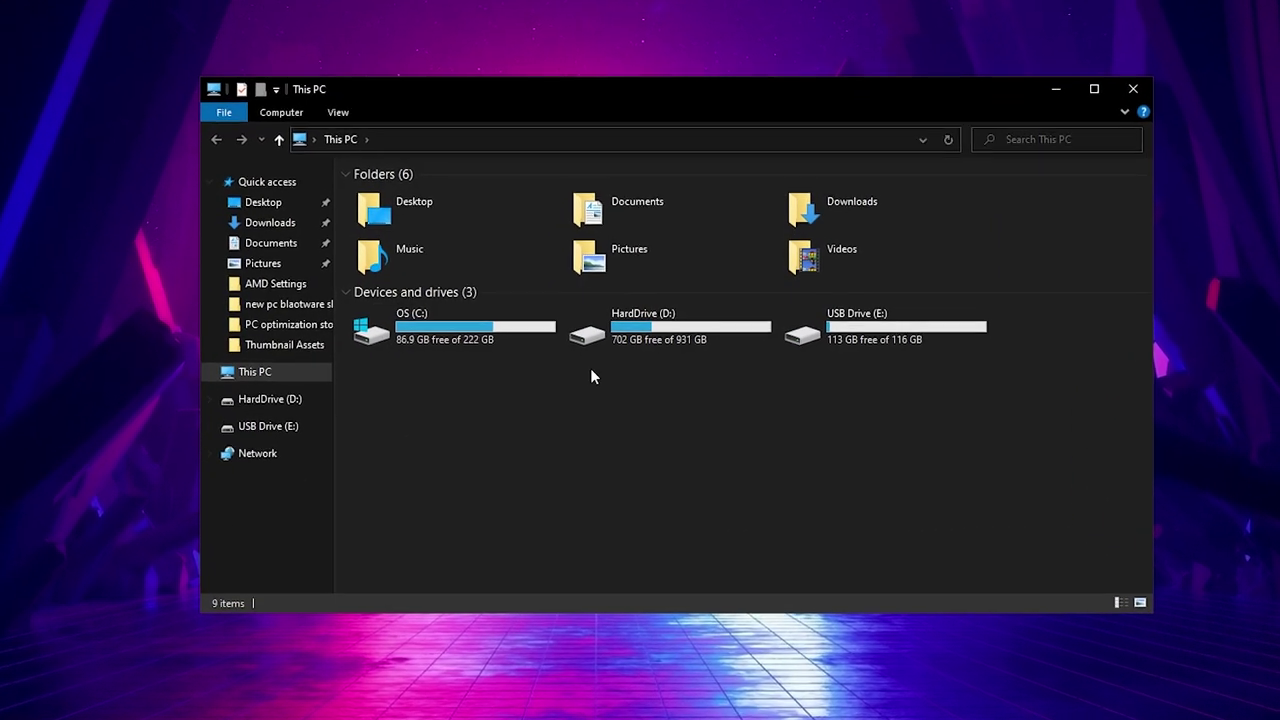
# Browse to D:\Battle.net\Games\Call of Duty Modern Warfare and open ModernWarfare.exe's properties.
pyautogui.doubleClick(660, 335)
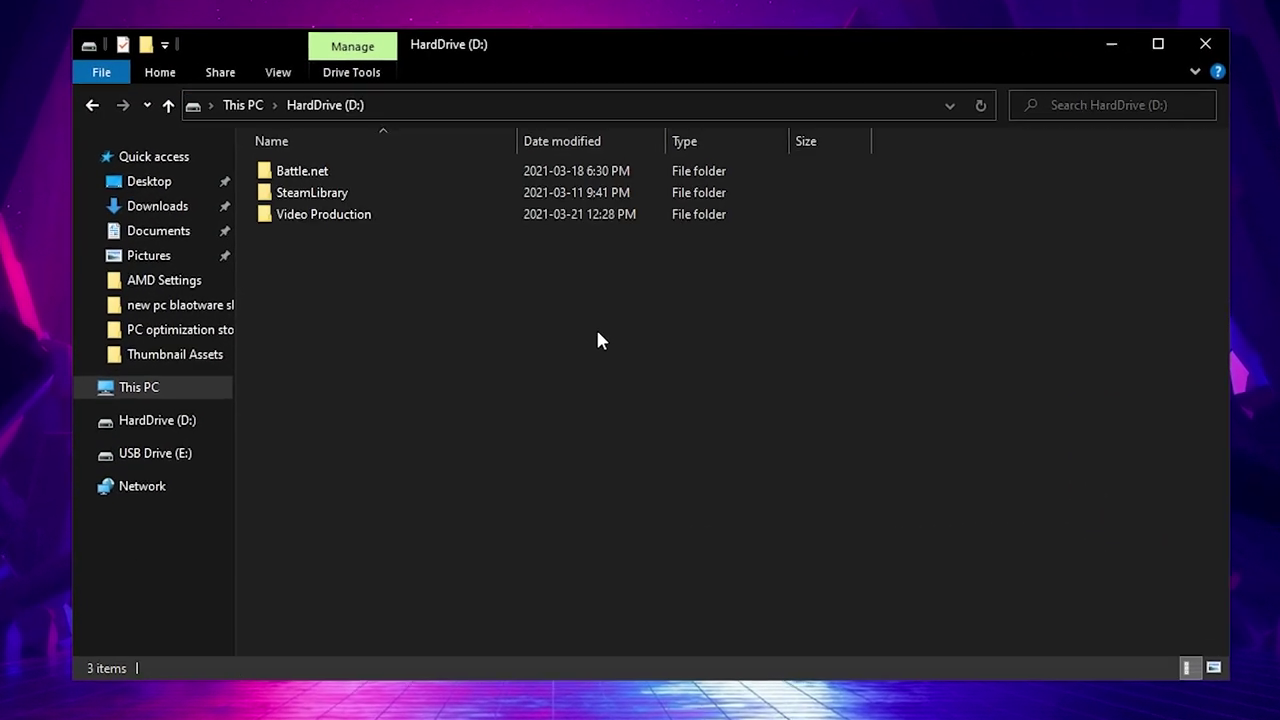
pyautogui.doubleClick(322, 173)
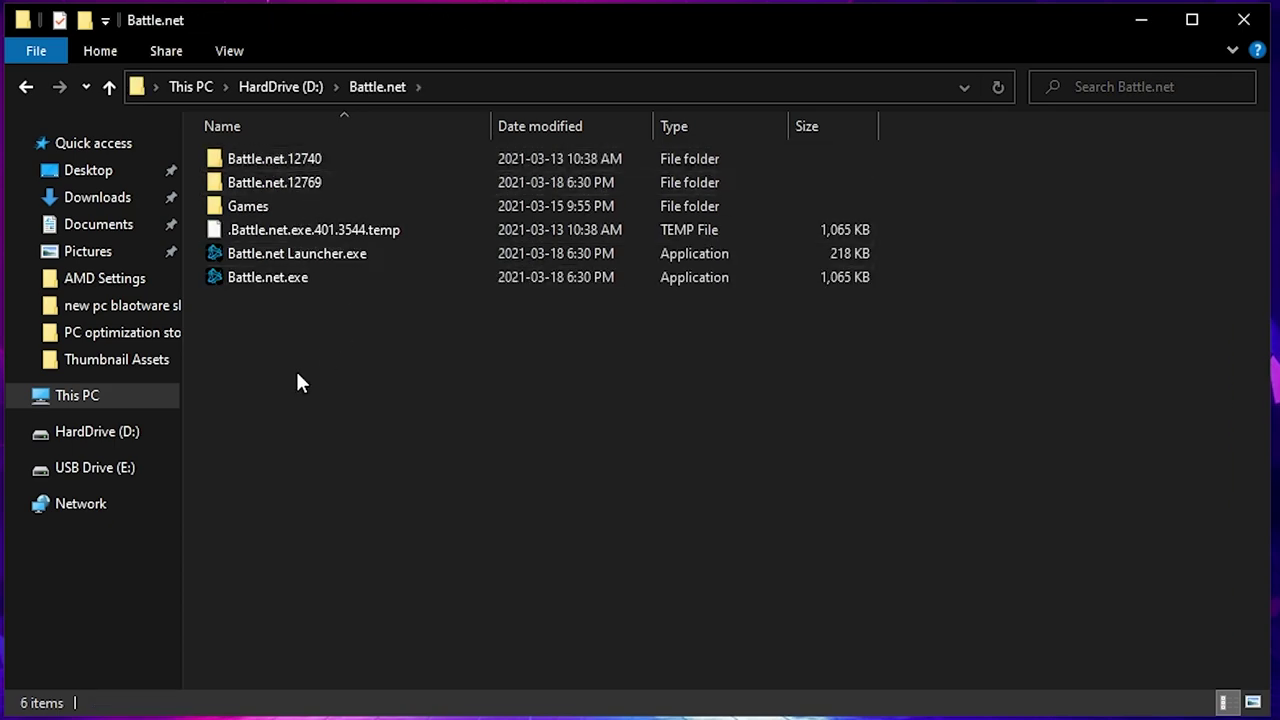
pyautogui.doubleClick(289, 206)
pyautogui.click(330, 185)
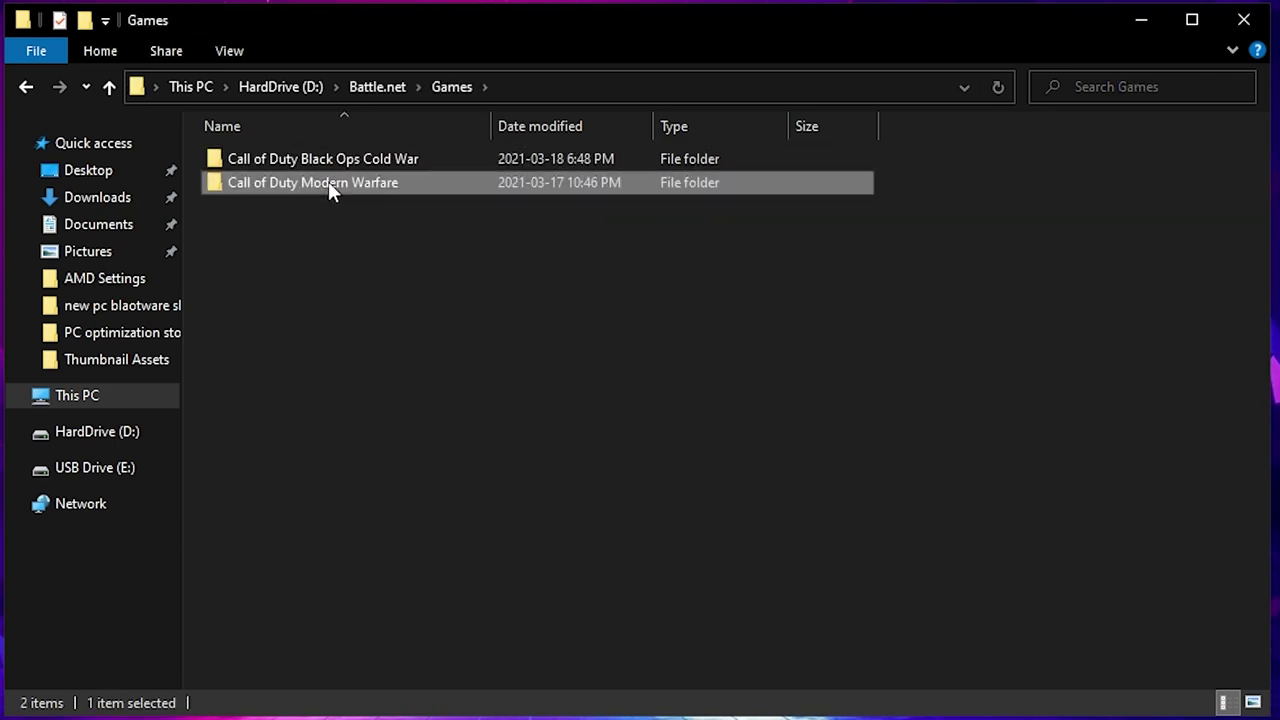
pyautogui.doubleClick(328, 183)
pyautogui.scroll(-8, 330, 410)
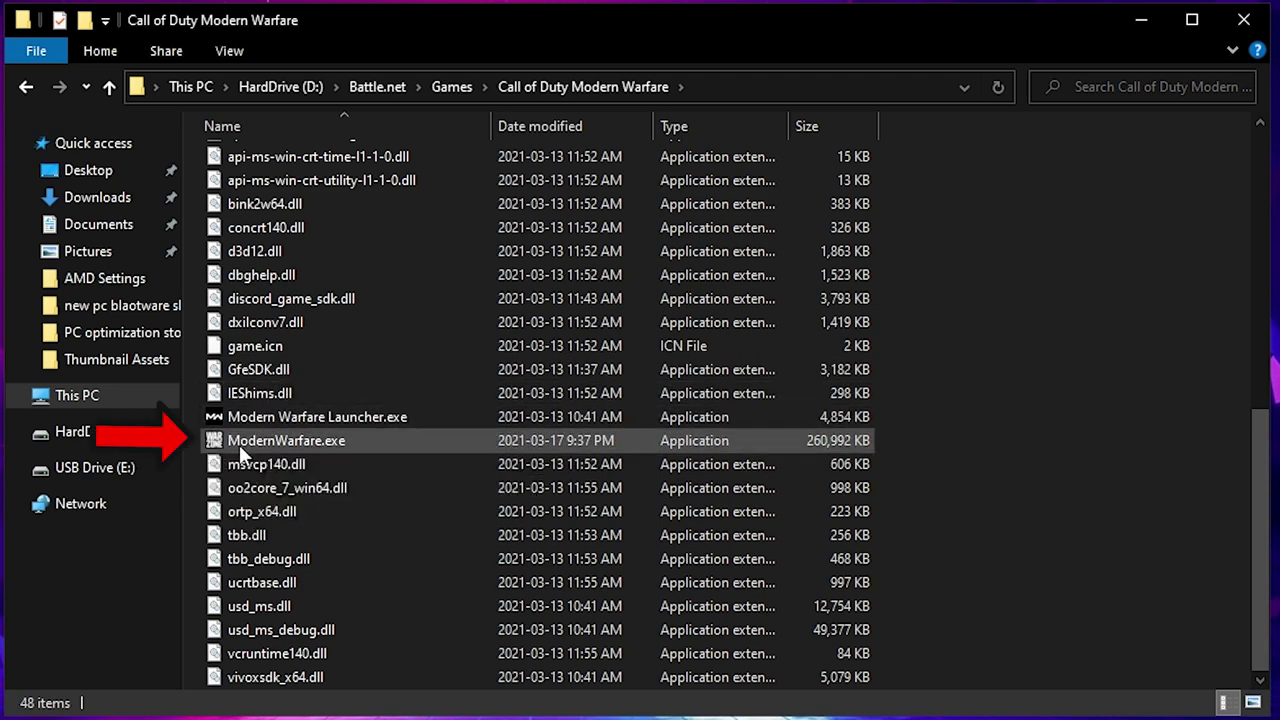
pyautogui.rightClick(352, 445)
pyautogui.click(420, 687)
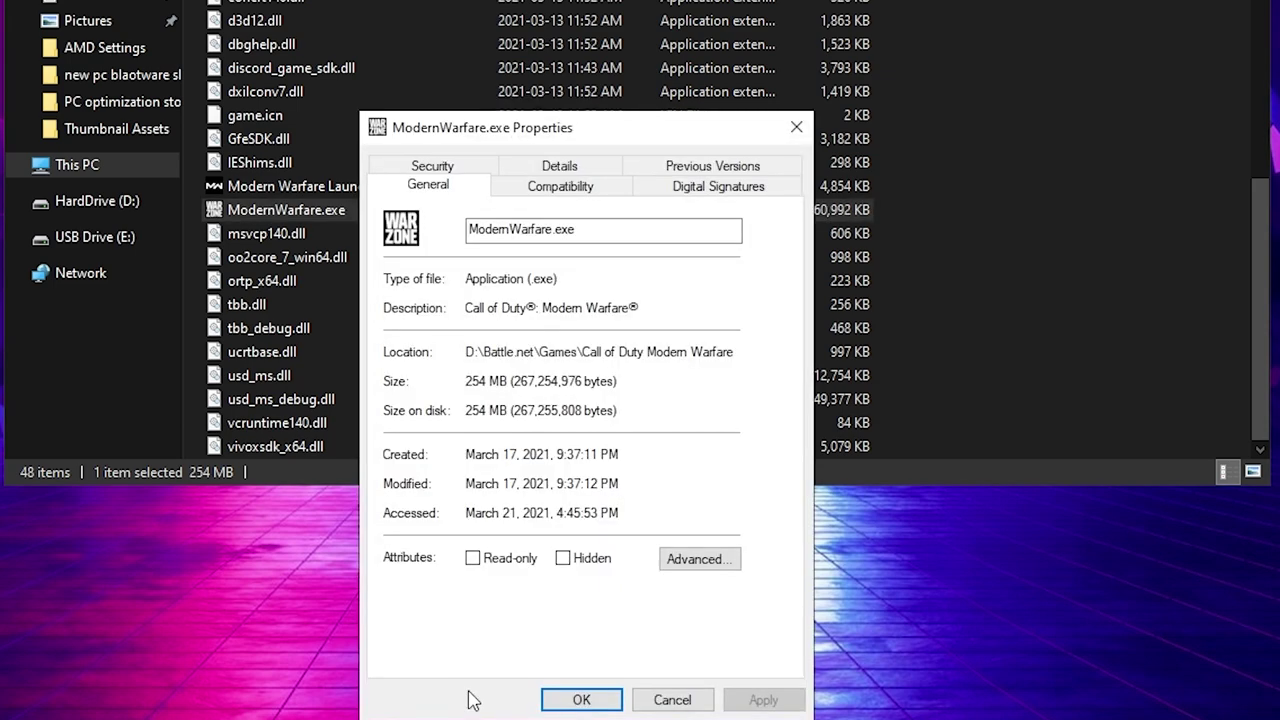
# Disable fullscreen optimizations and set the high DPI scaling override to Application, then save.
pyautogui.click(578, 190)
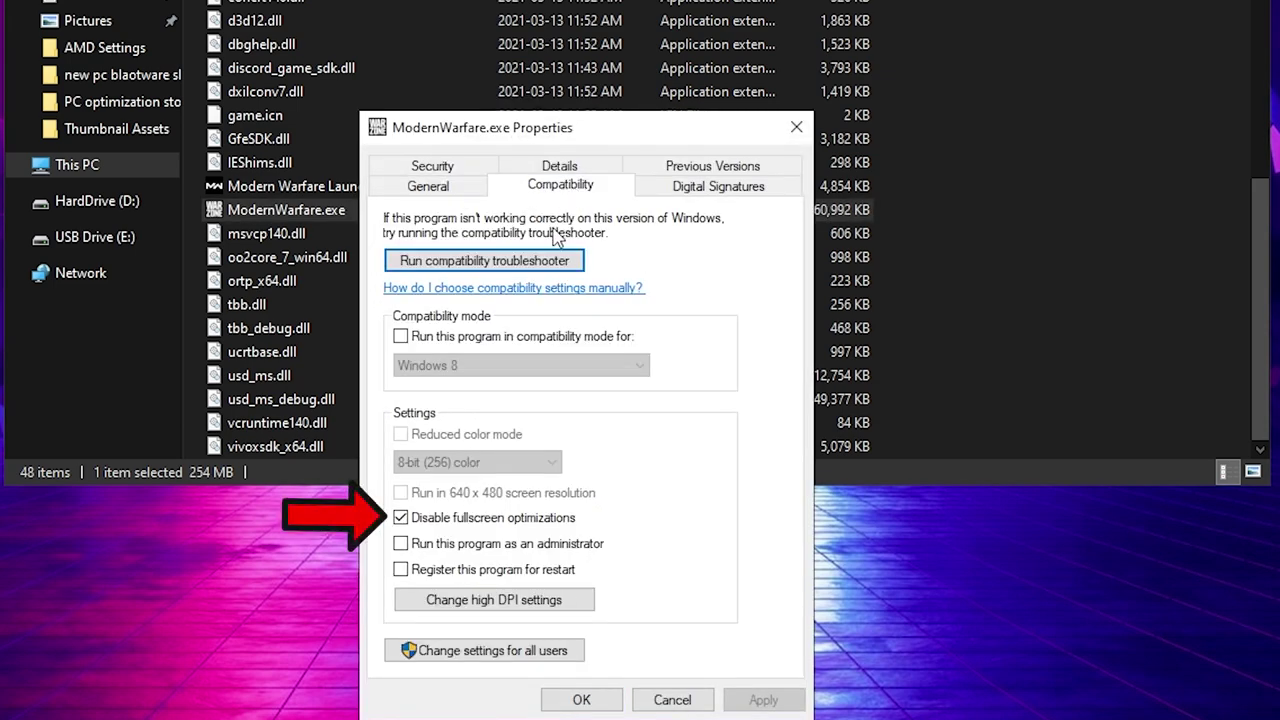
pyautogui.click(403, 520)
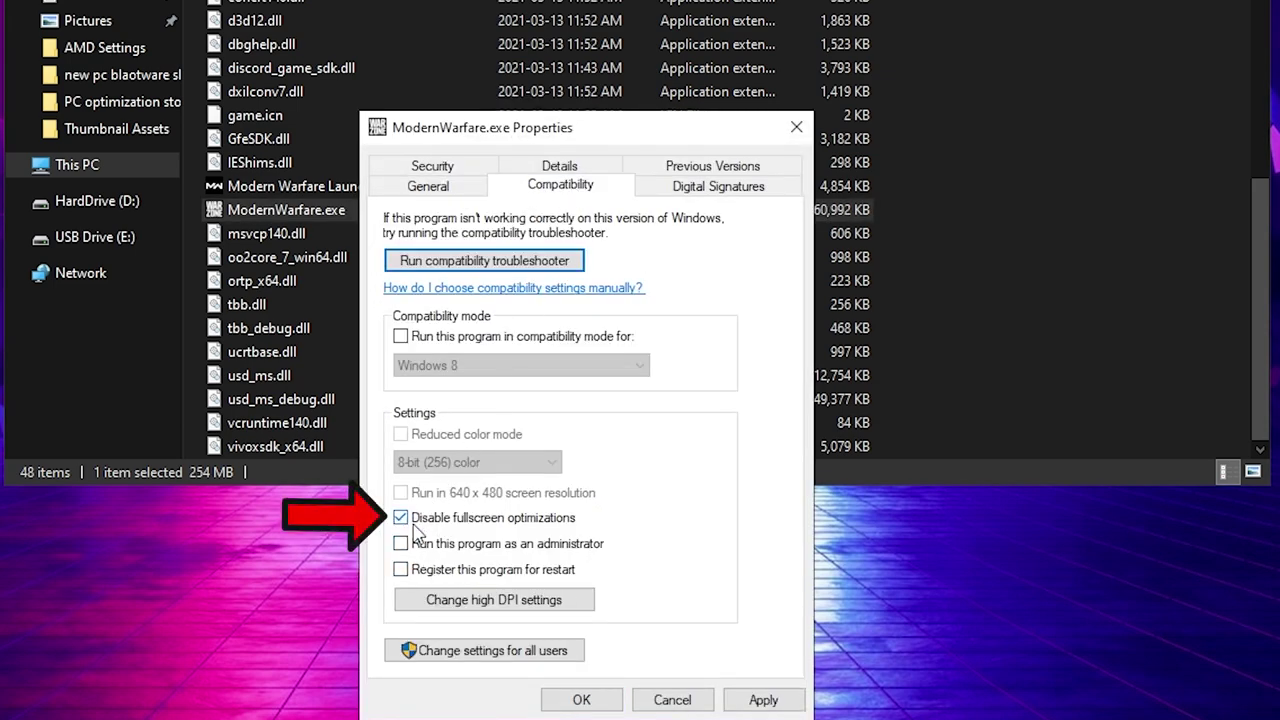
pyautogui.click(447, 603)
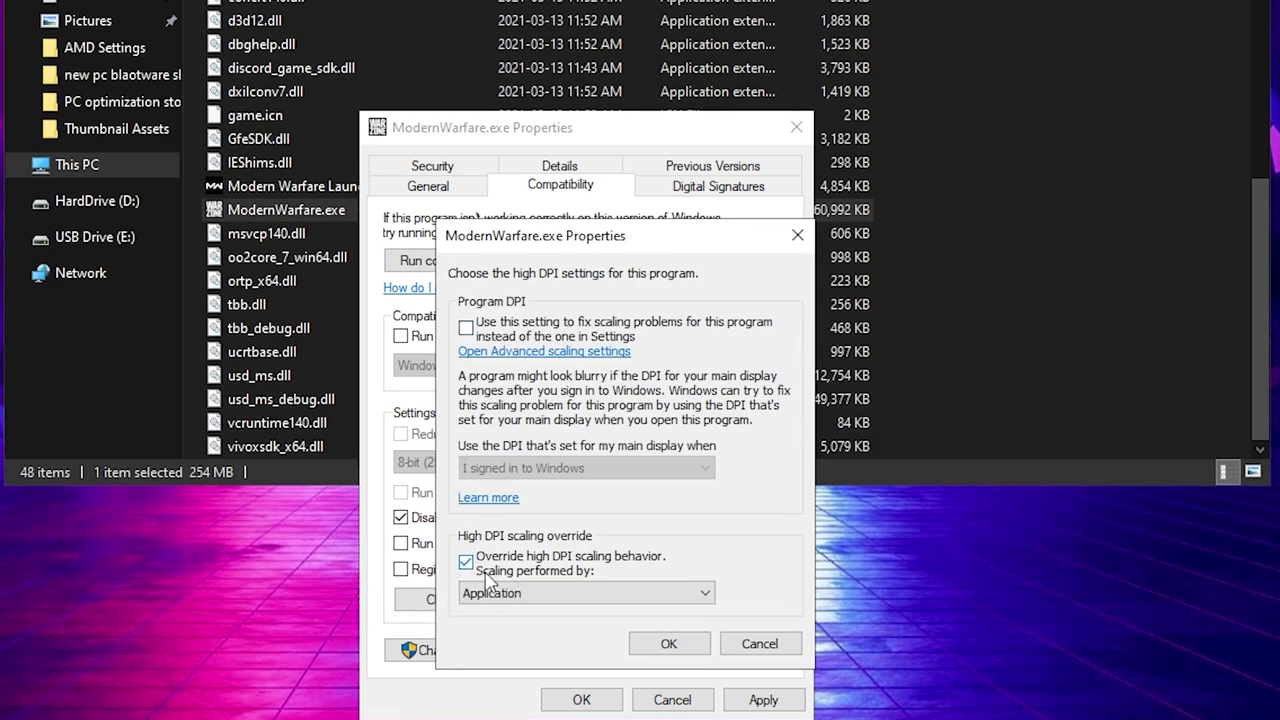
pyautogui.click(668, 643)
pyautogui.click(763, 699)
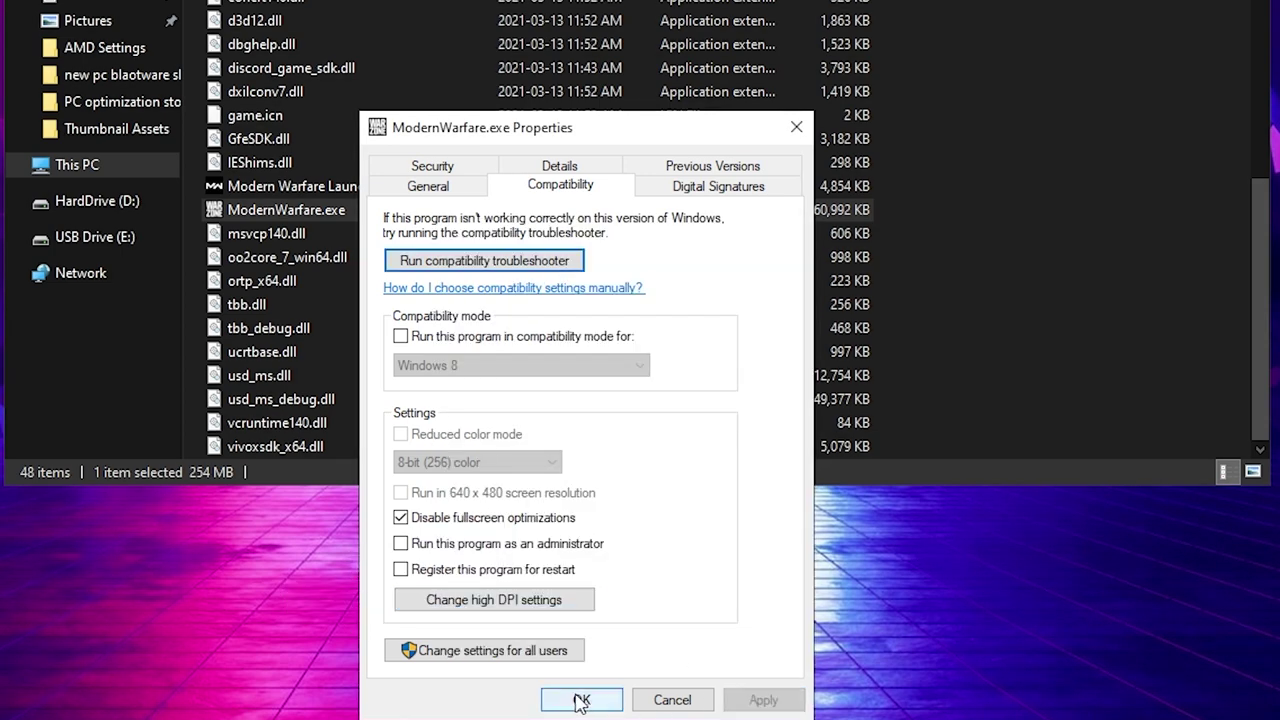
pyautogui.click(581, 699)
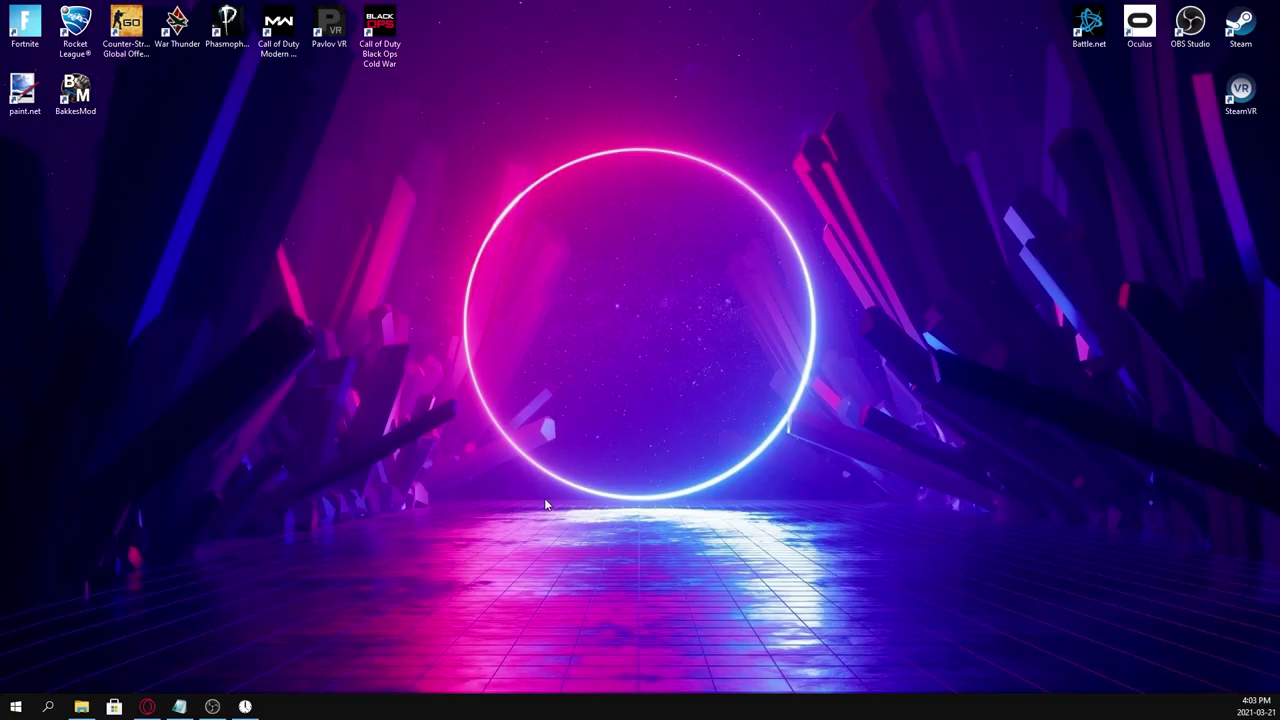
# Open the additional mouse options from Windows Mouse settings.
pyautogui.click(48, 707)
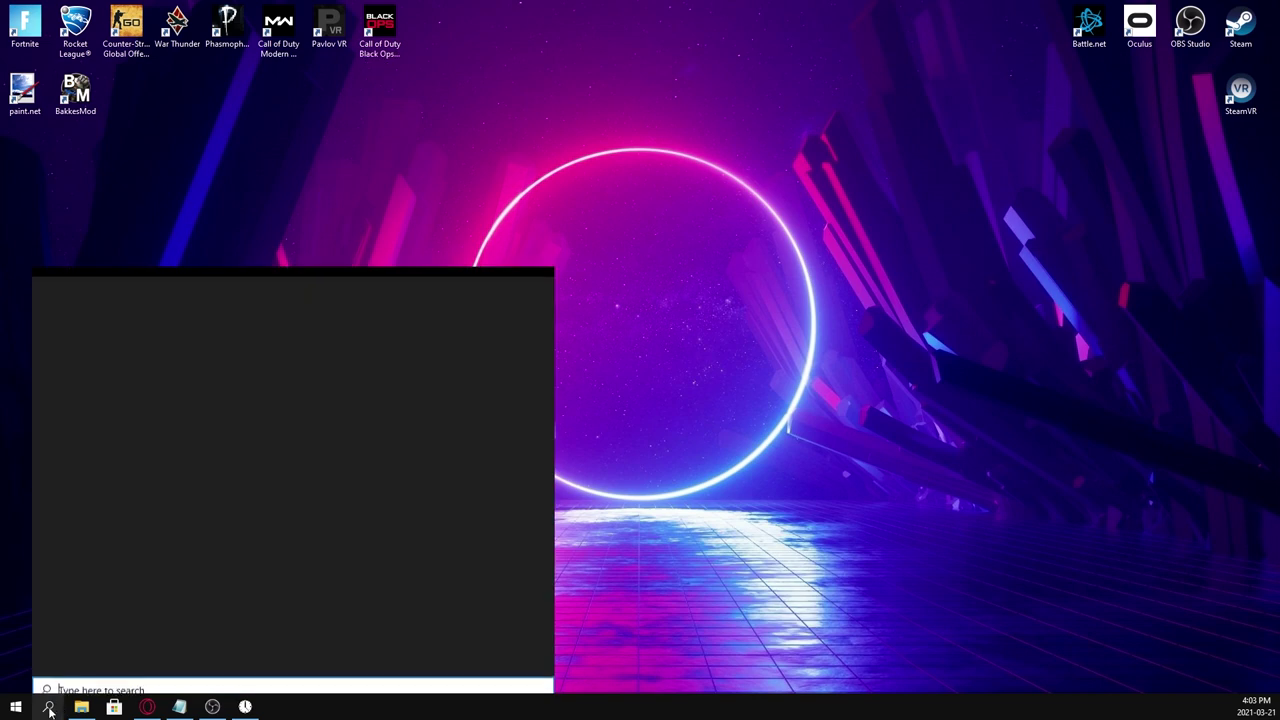
pyautogui.write('mouse settings')
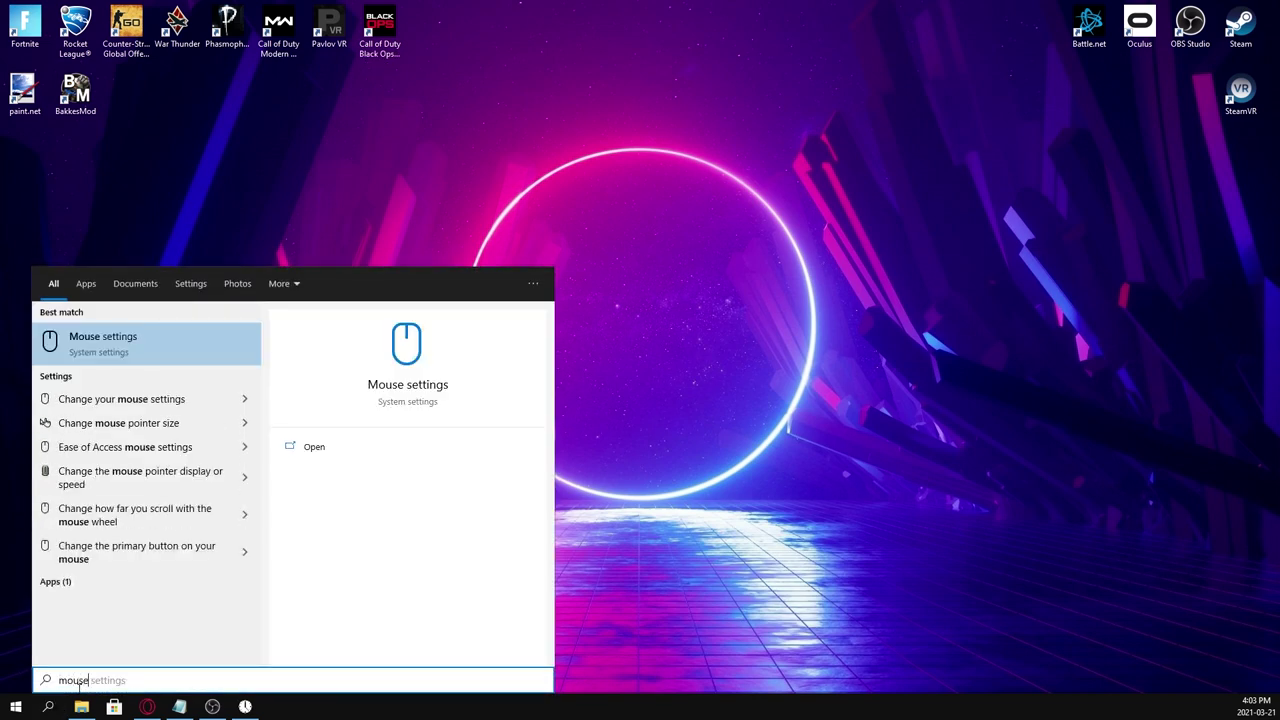
pyautogui.click(121, 343)
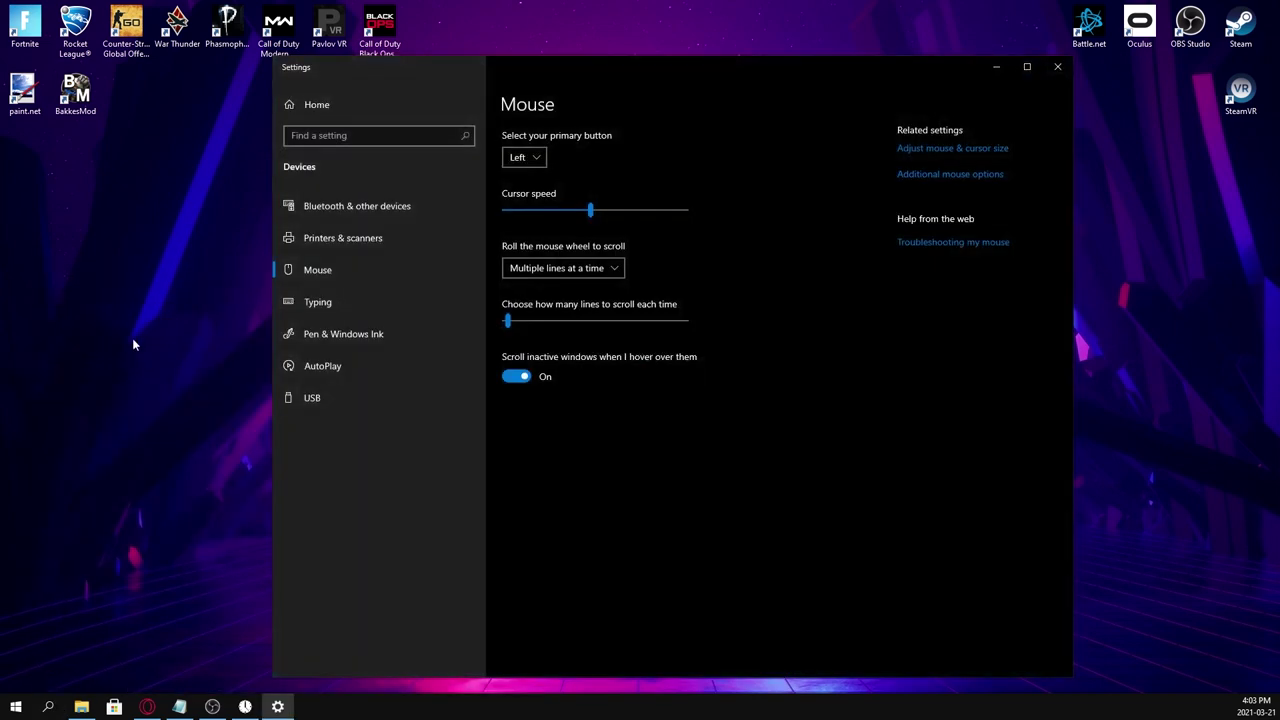
pyautogui.click(947, 175)
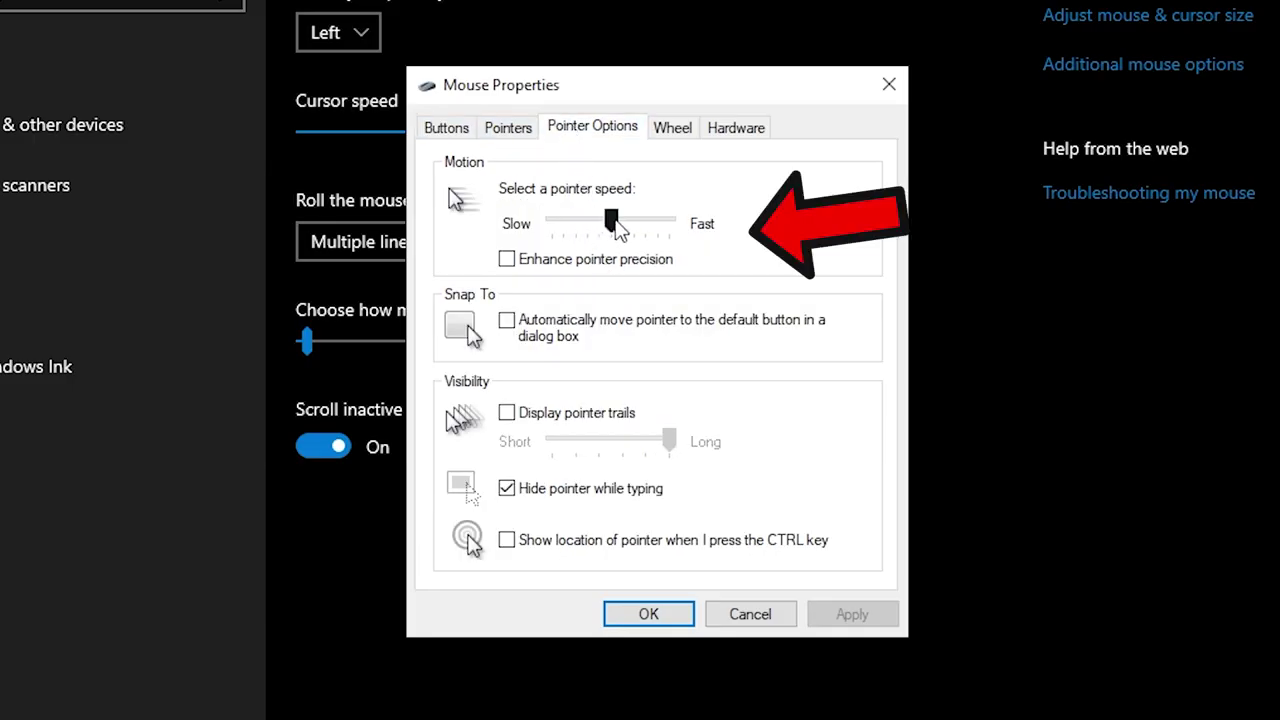
# Set pointer speed to the middle tick, turn off Enhance pointer precision, and apply.
pyautogui.moveTo(613, 224); pyautogui.dragTo(427, 240)
pyautogui.press('Right')
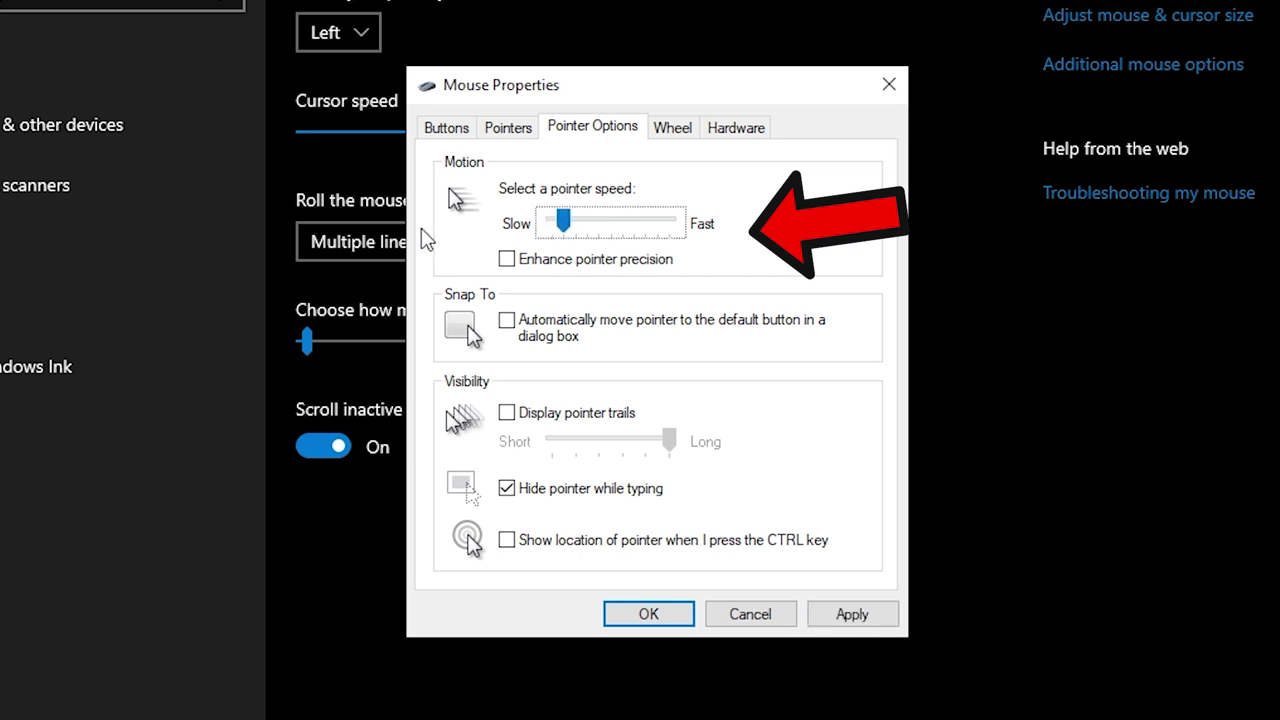
pyautogui.press('Right')
pyautogui.press('Right')
pyautogui.press('Right')
pyautogui.press('Right')
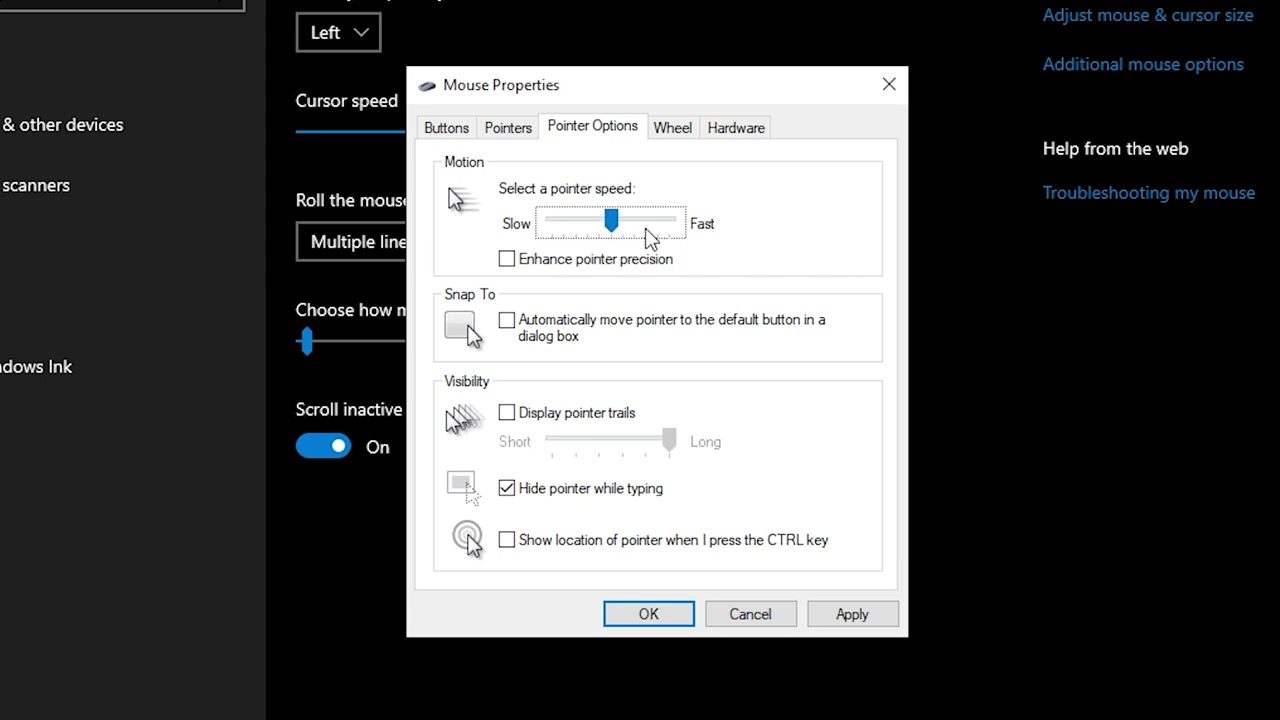
pyautogui.click(509, 260)
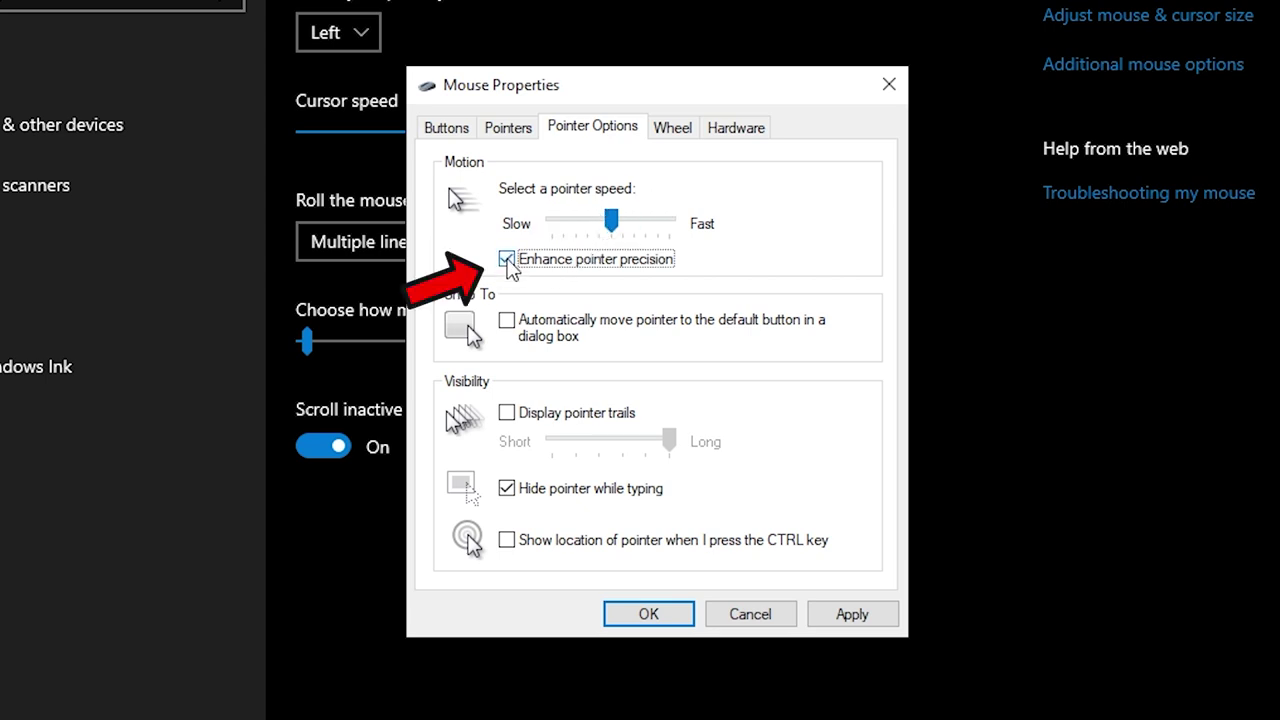
pyautogui.click(853, 616)
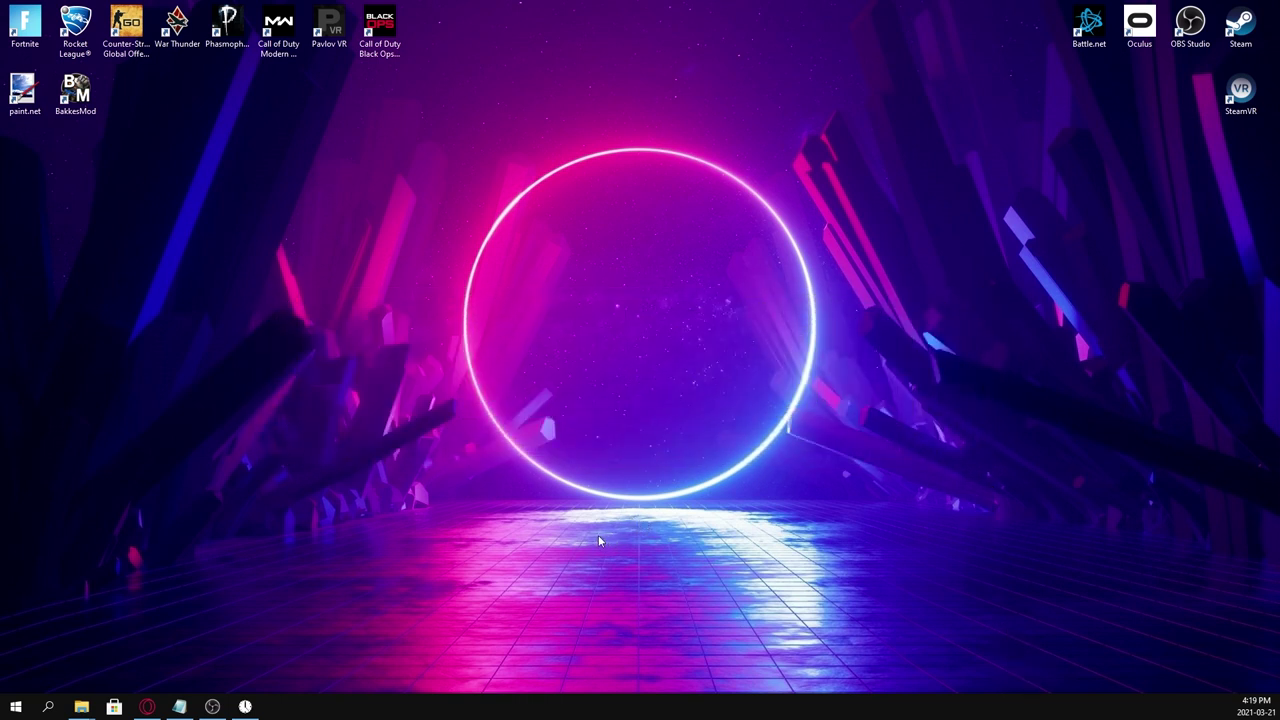
# Search for and open the Graphics settings page.
pyautogui.click(48, 706)
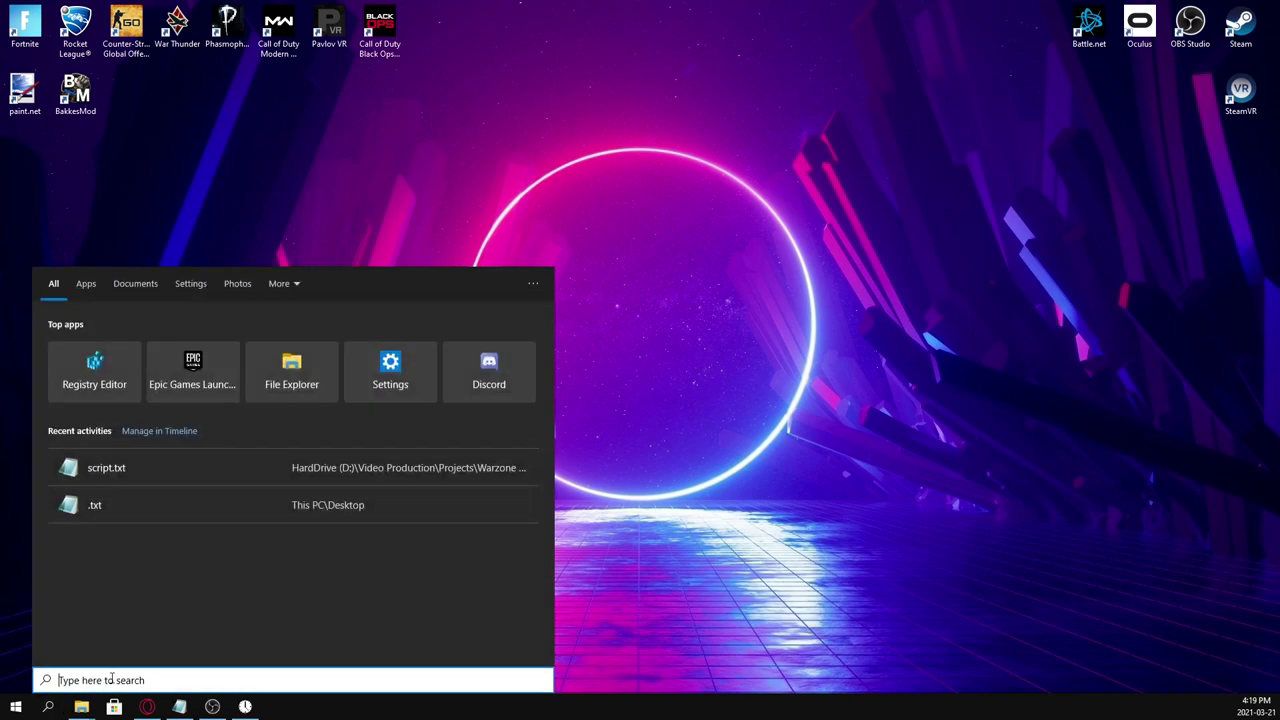
pyautogui.write('graphid')
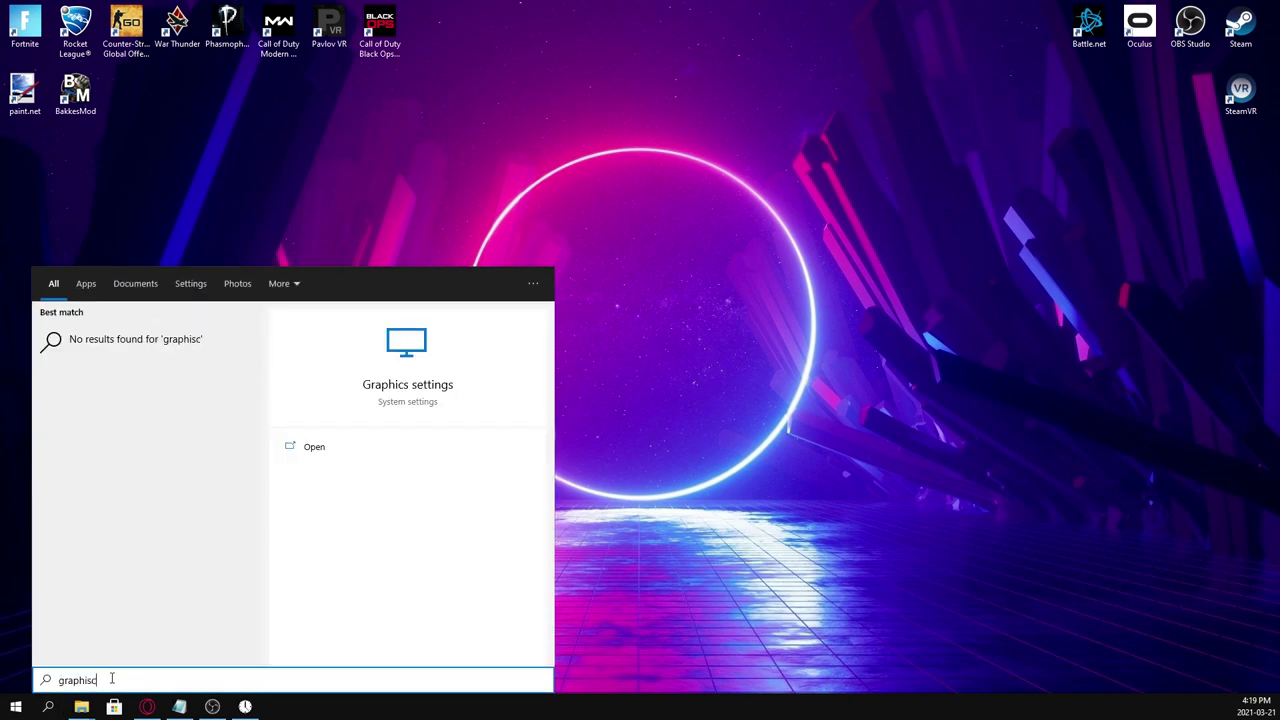
pyautogui.press('BackSpace')
pyautogui.write('s')
pyautogui.press('Return')
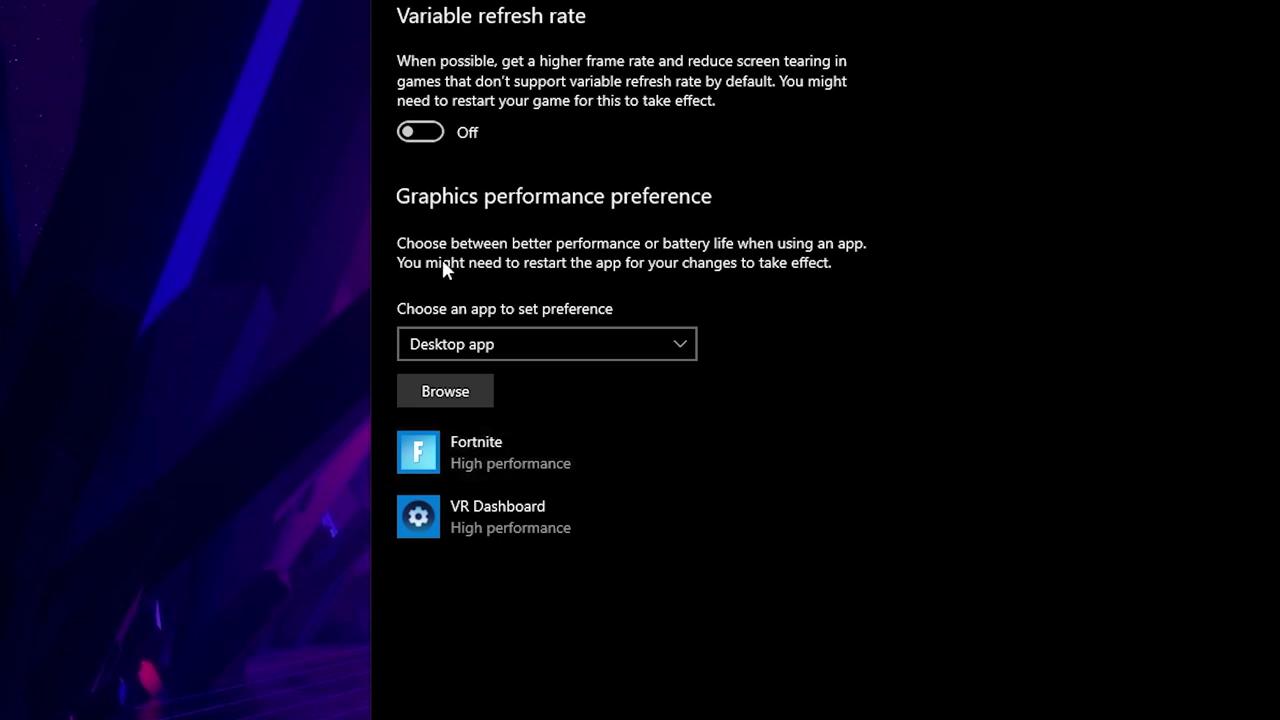
# Add D:\Battle.net\Games\Call of Duty Modern Warfare\ModernWarfare.exe to the graphics preference list.
pyautogui.click(451, 392)
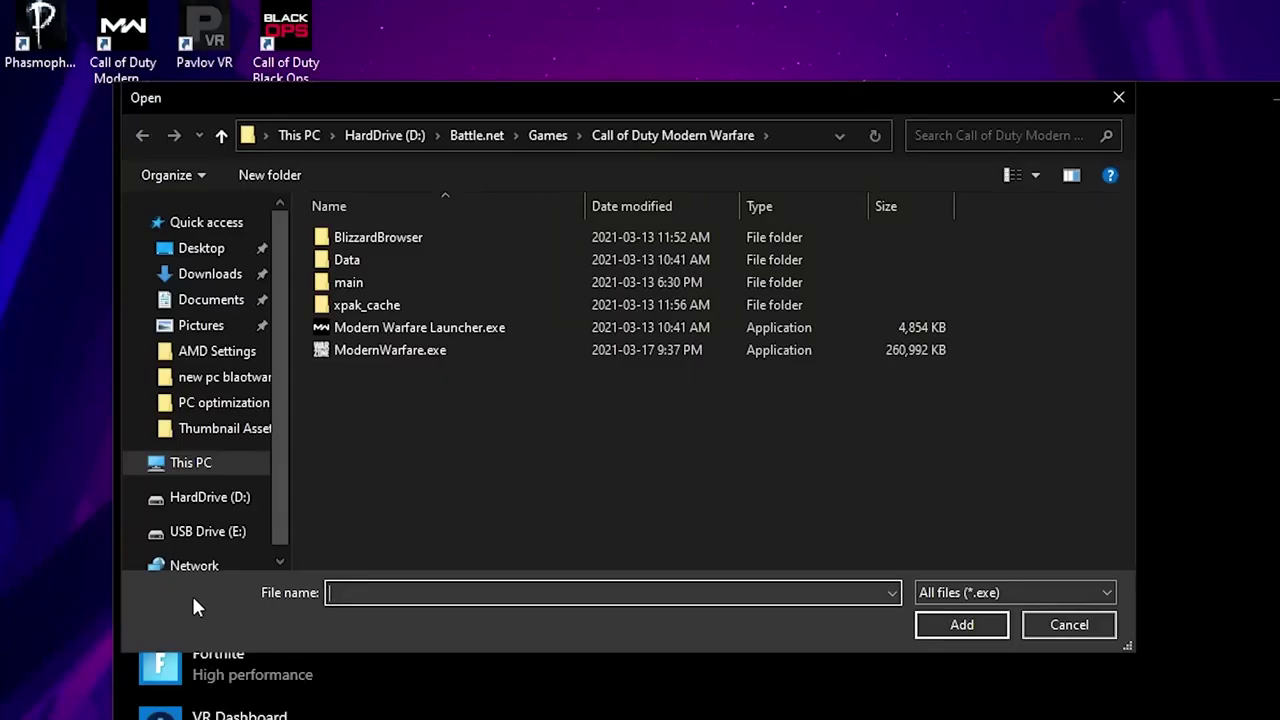
pyautogui.click(380, 135)
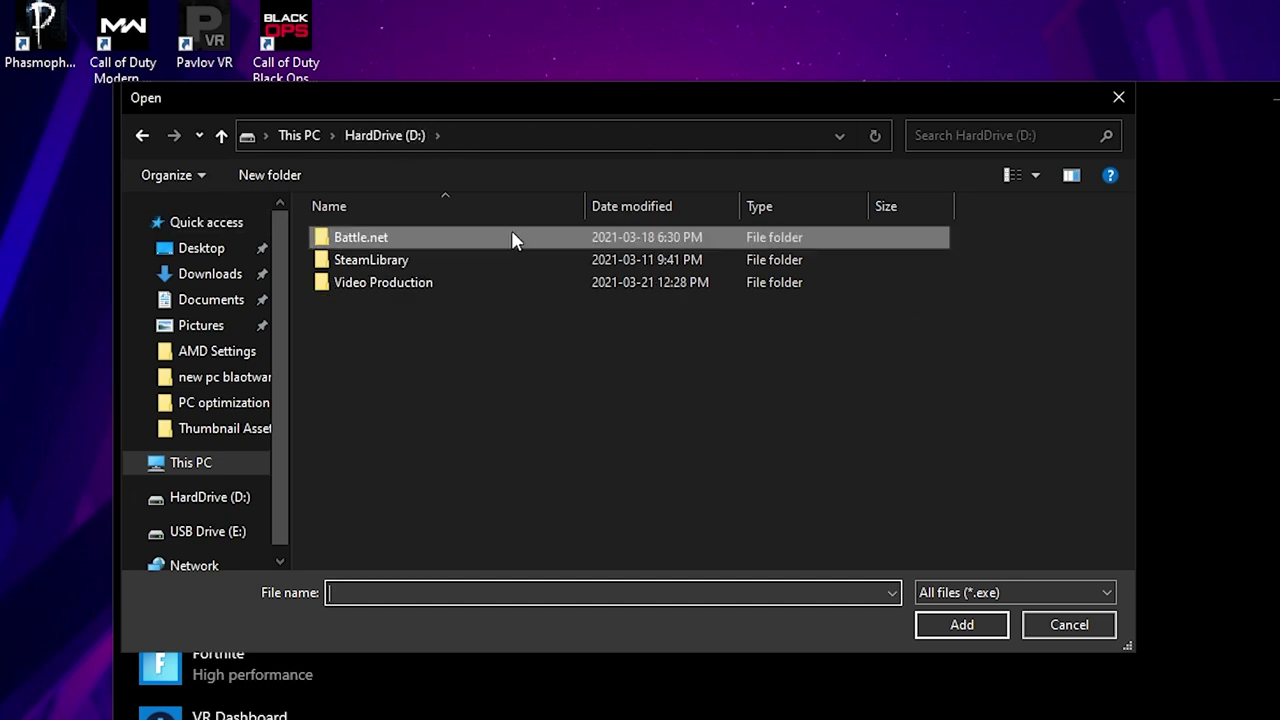
pyautogui.click(280, 137)
pyautogui.doubleClick(665, 410)
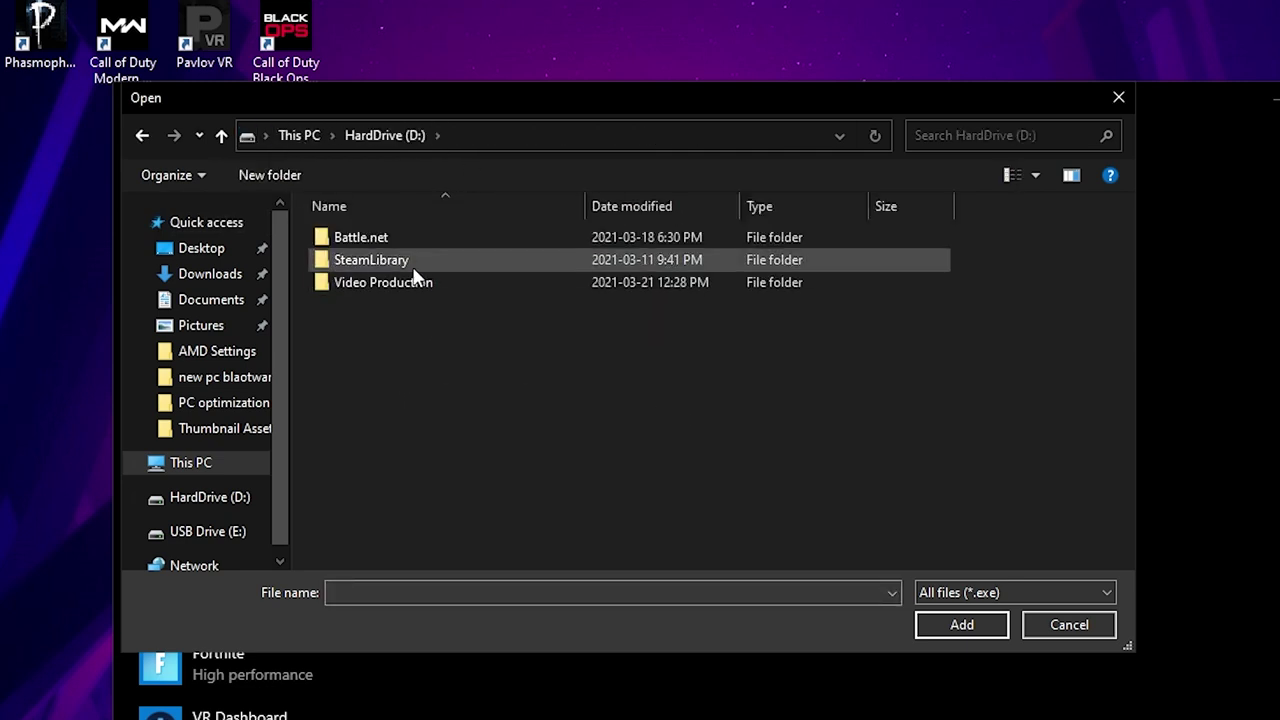
pyautogui.doubleClick(394, 229)
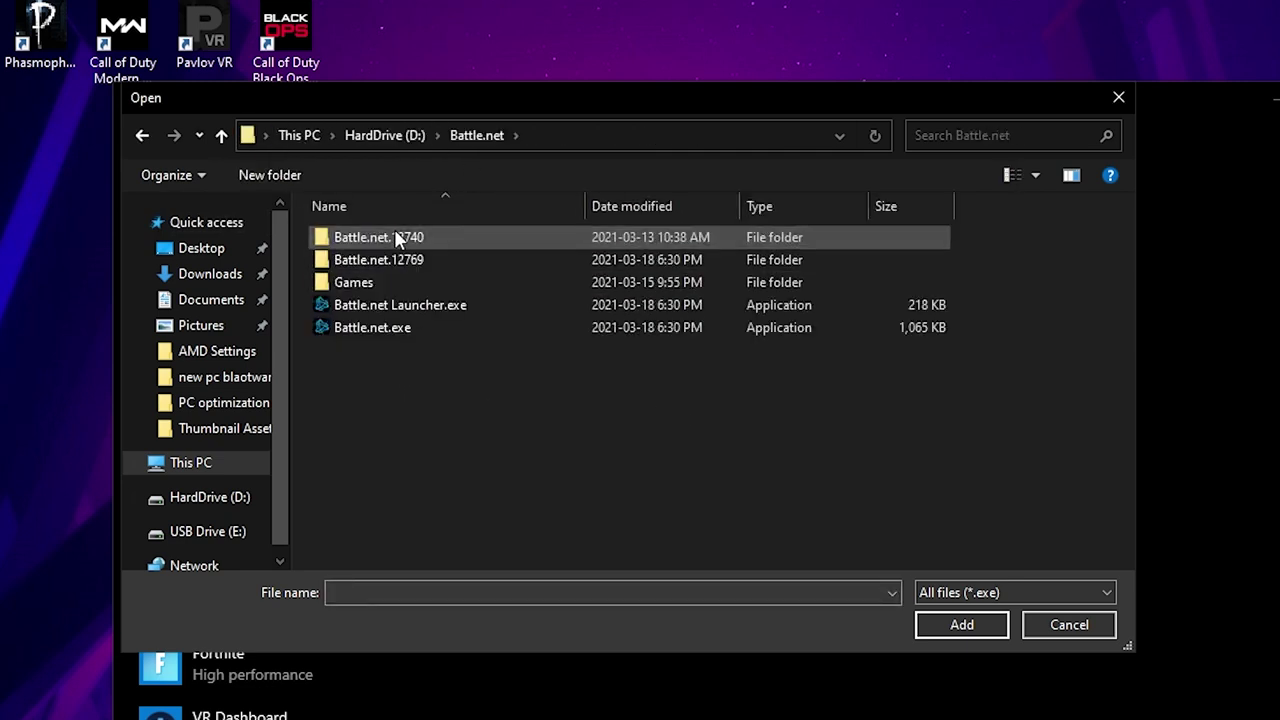
pyautogui.doubleClick(390, 286)
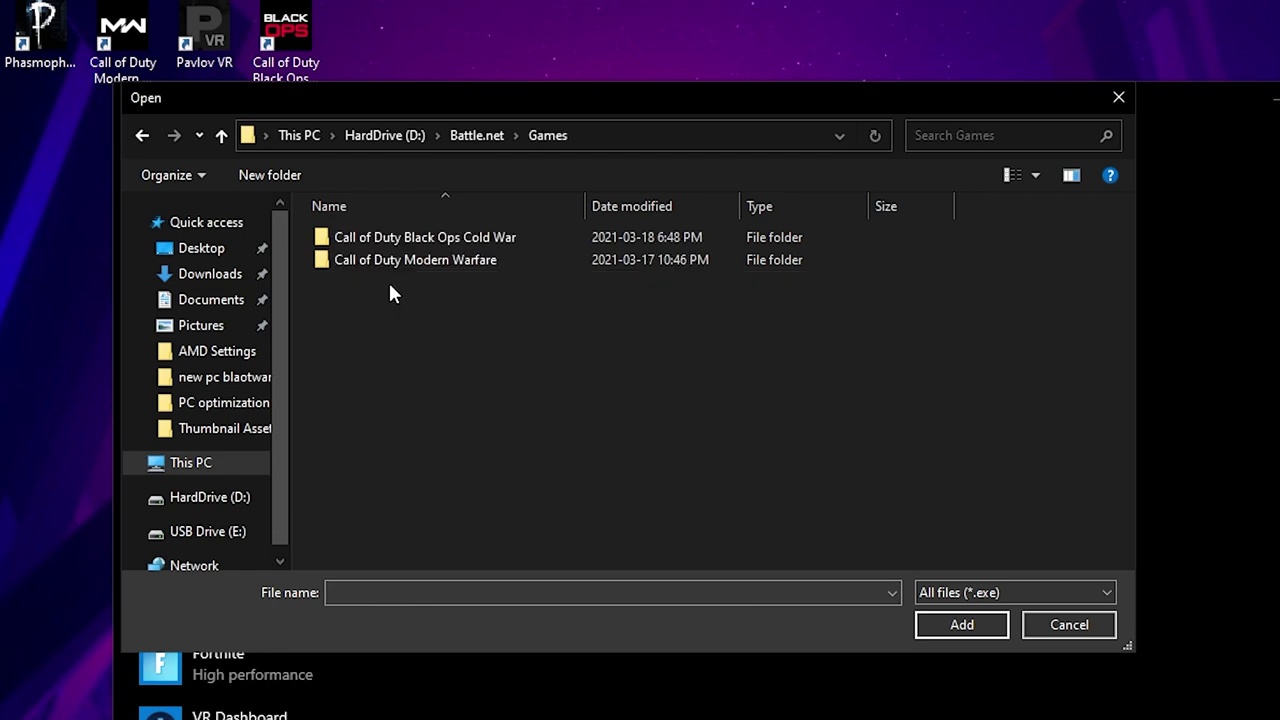
pyautogui.doubleClick(443, 262)
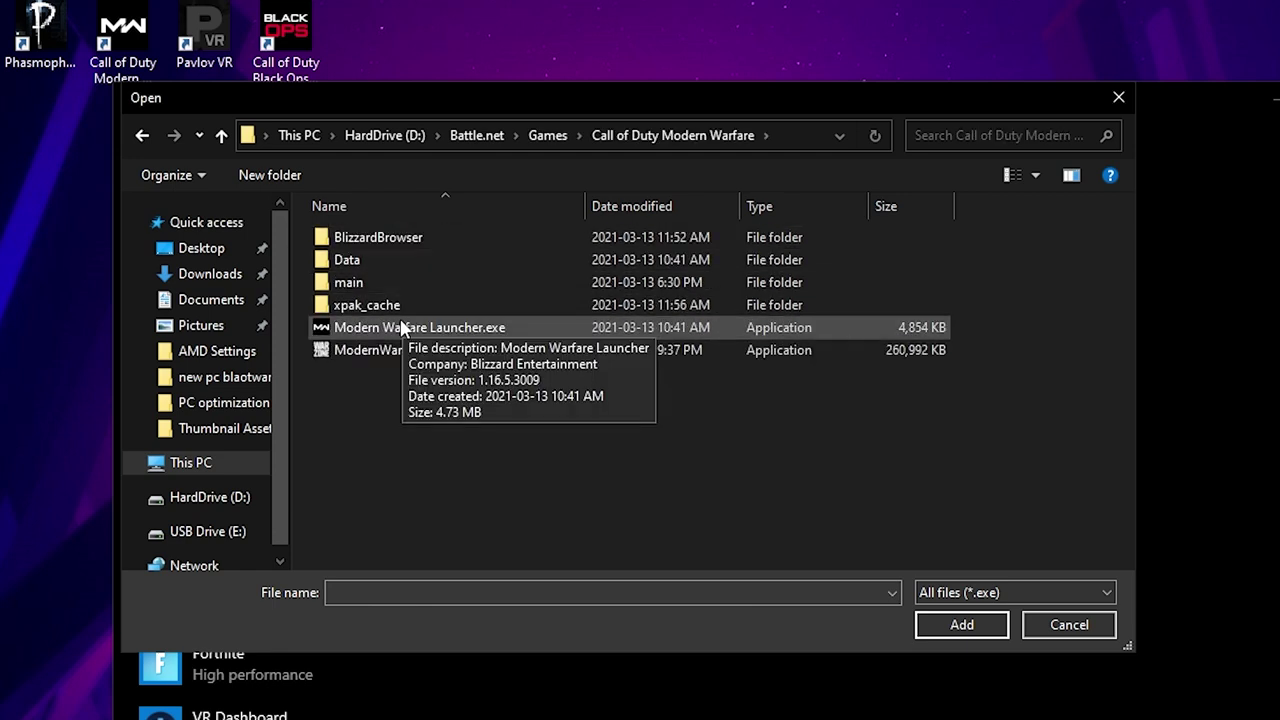
pyautogui.click(402, 352)
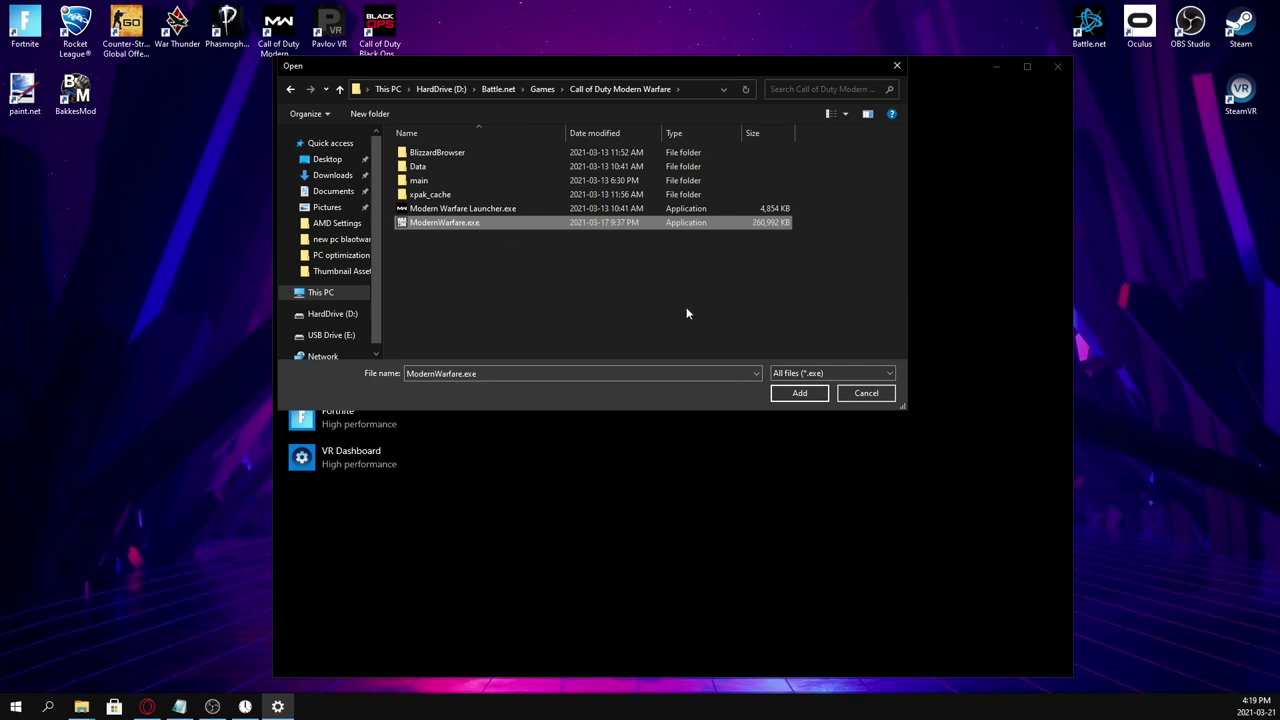
pyautogui.press('Return')
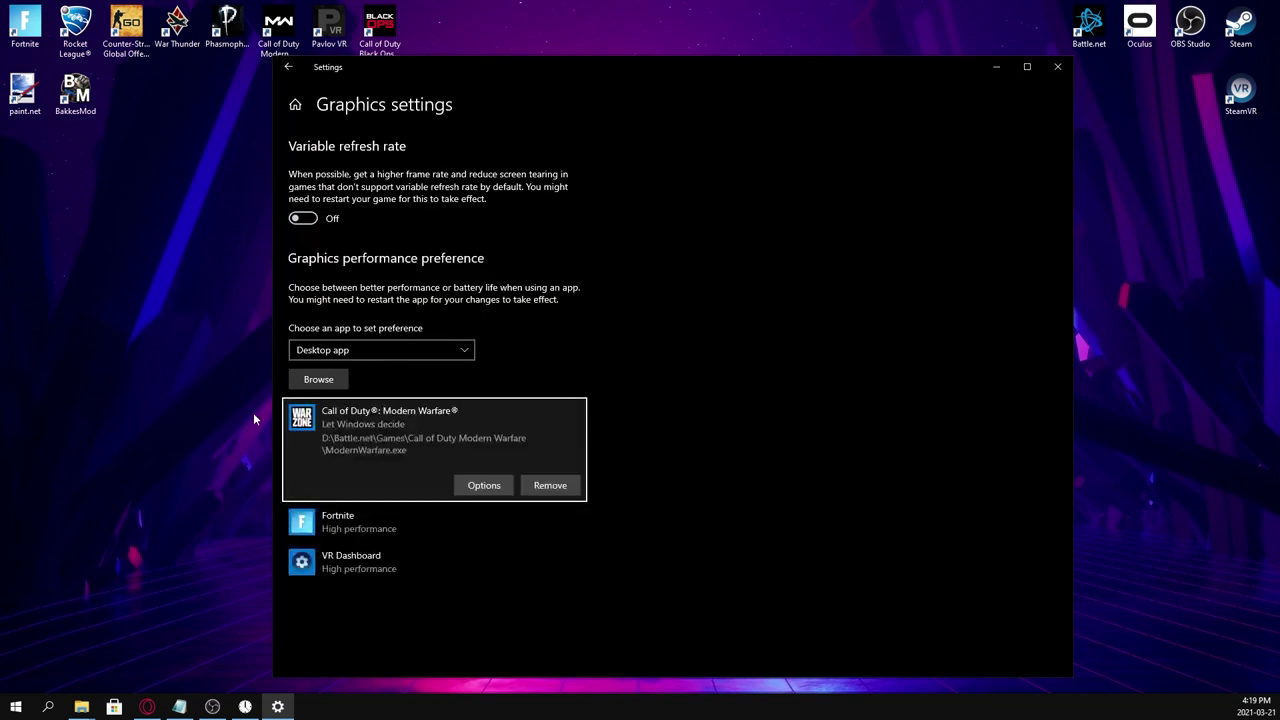
# Set Modern Warfare's graphics preference to High performance and save it.
pyautogui.click(490, 486)
pyautogui.click(394, 431)
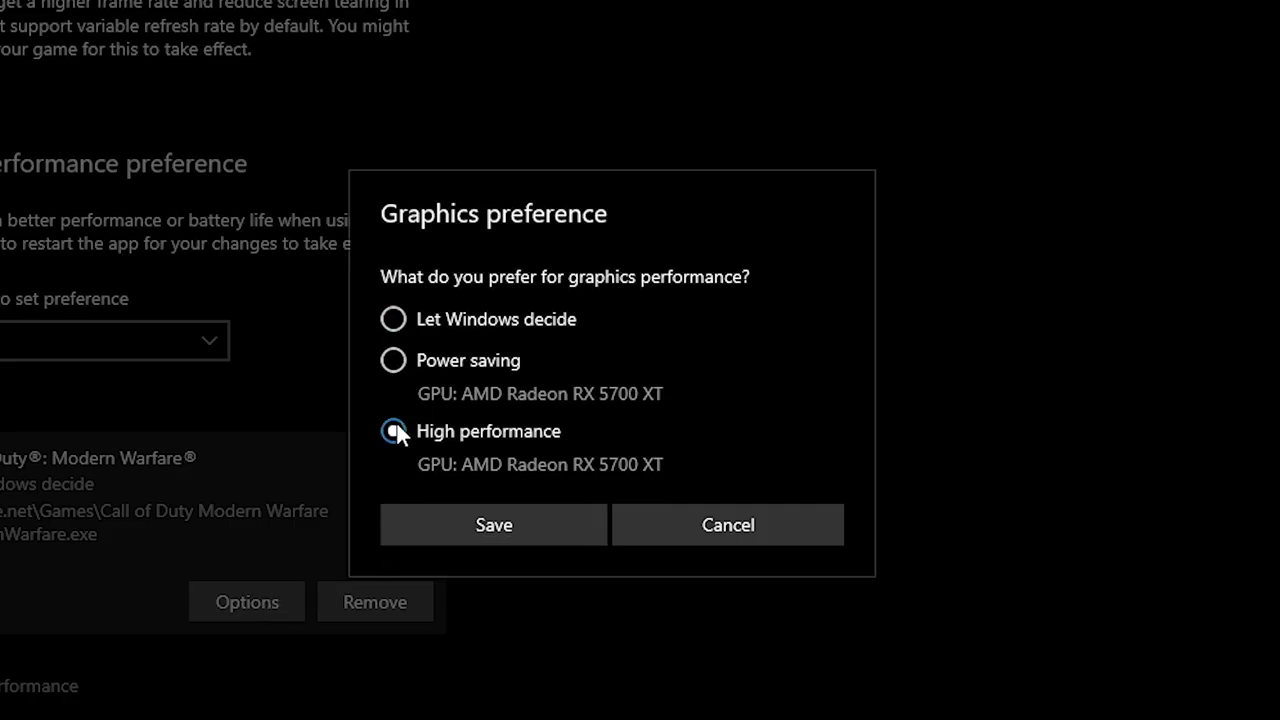
pyautogui.click(546, 526)
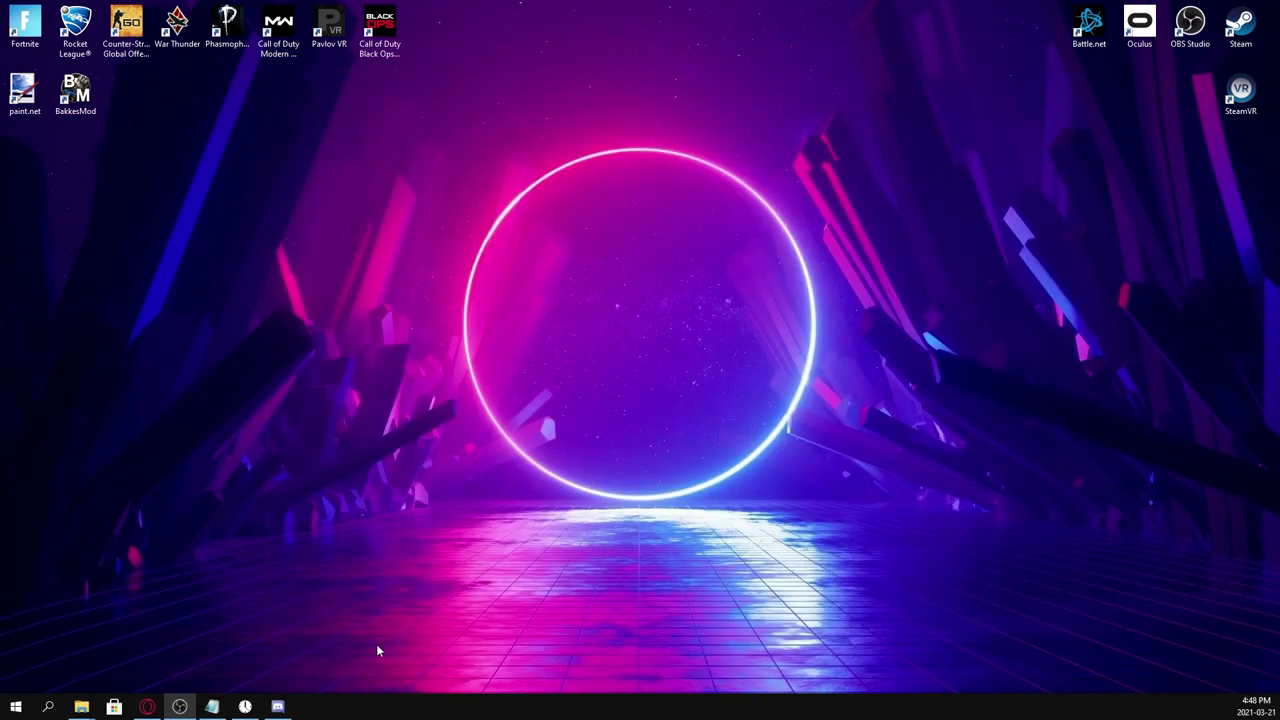
# Toggle Discord's Hardware Acceleration option under User Settings > Appearance > Advanced.
pyautogui.click(278, 707)
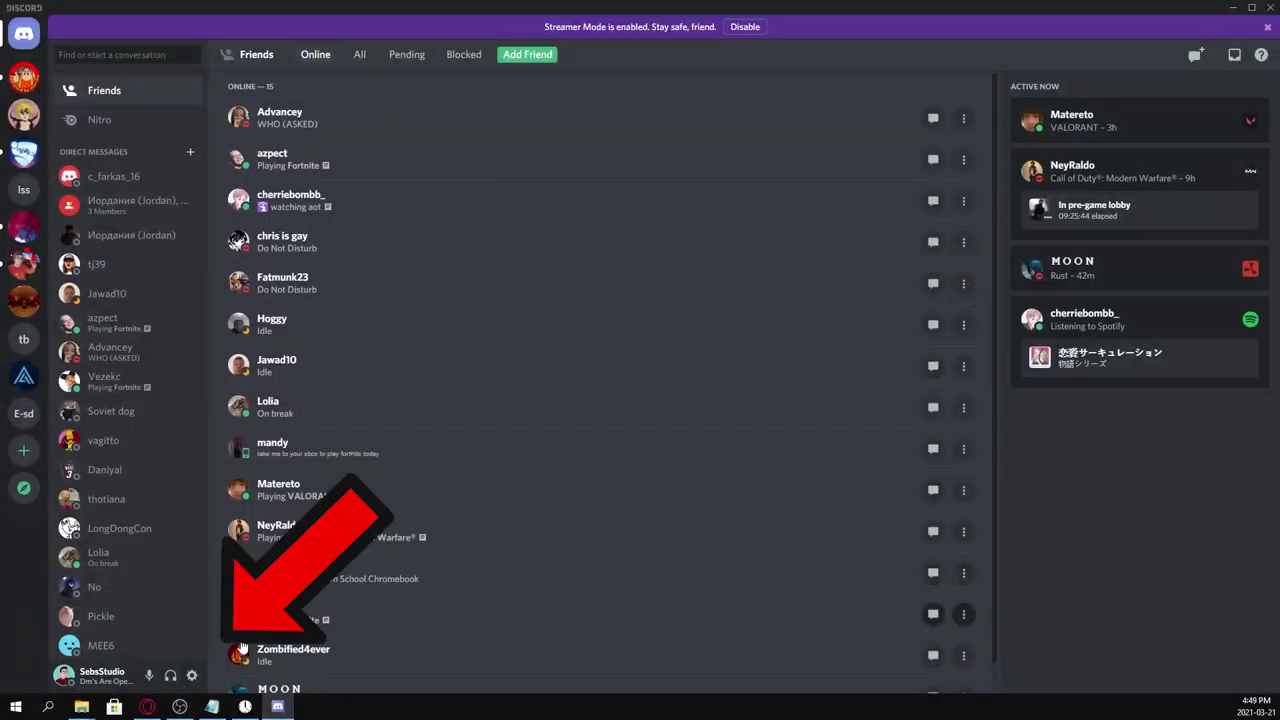
pyautogui.click(192, 677)
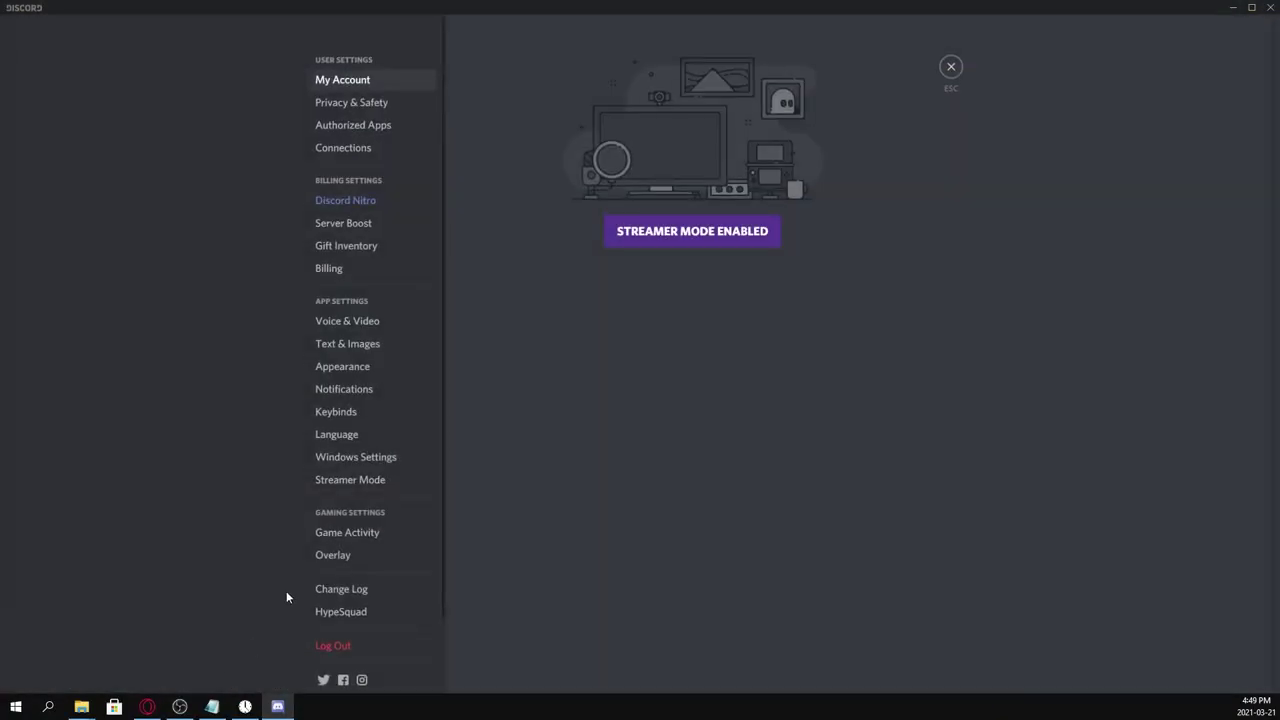
pyautogui.click(330, 367)
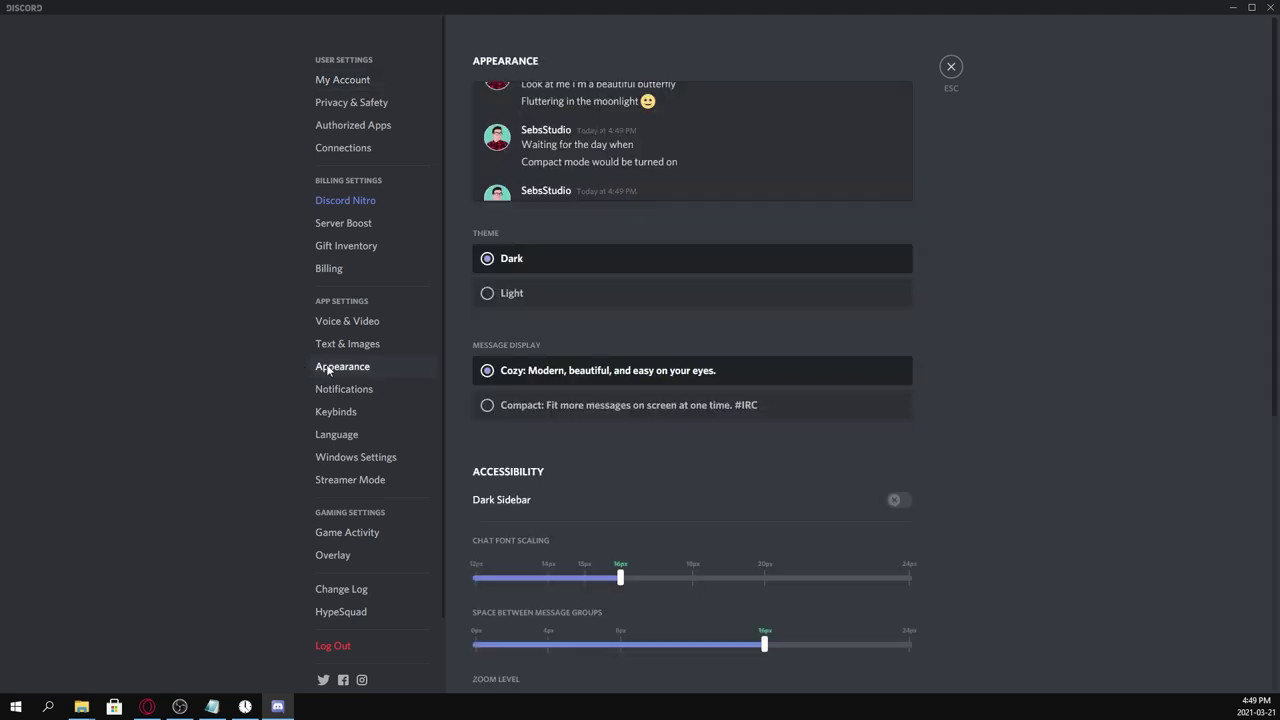
pyautogui.scroll(-4, 674, 358)
pyautogui.scroll(-1, 674, 364)
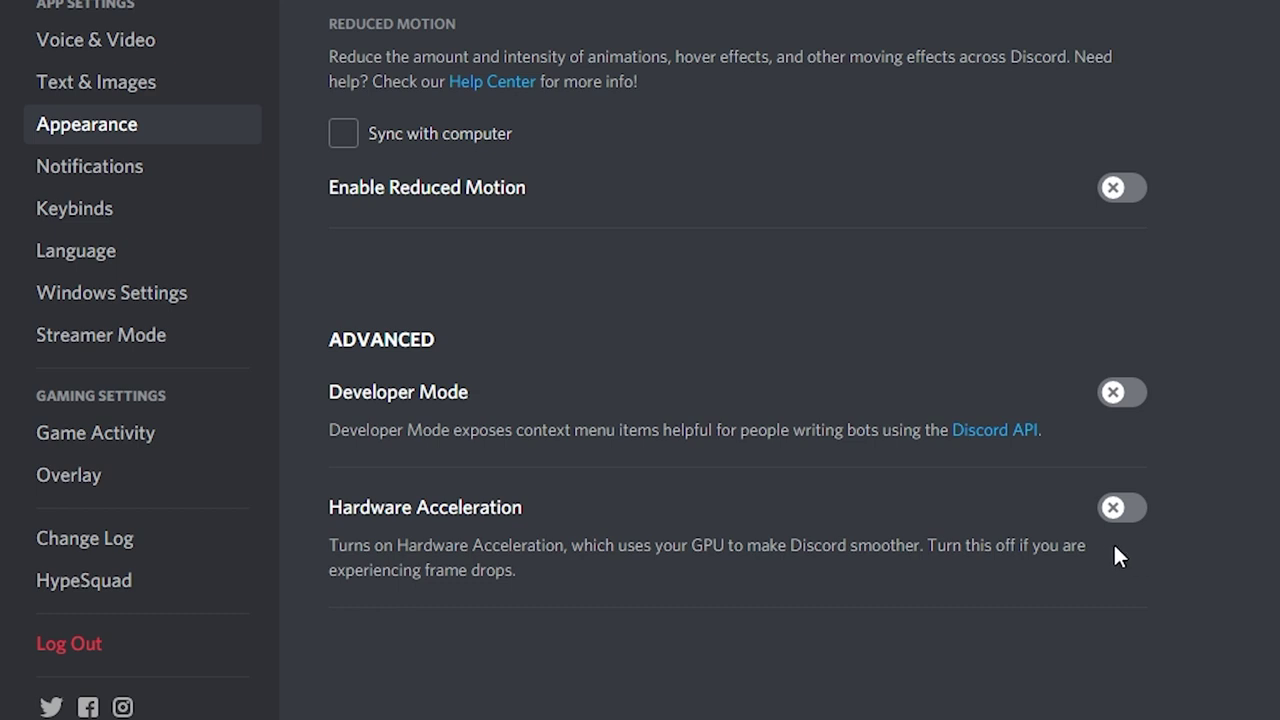
pyautogui.click(1130, 512)
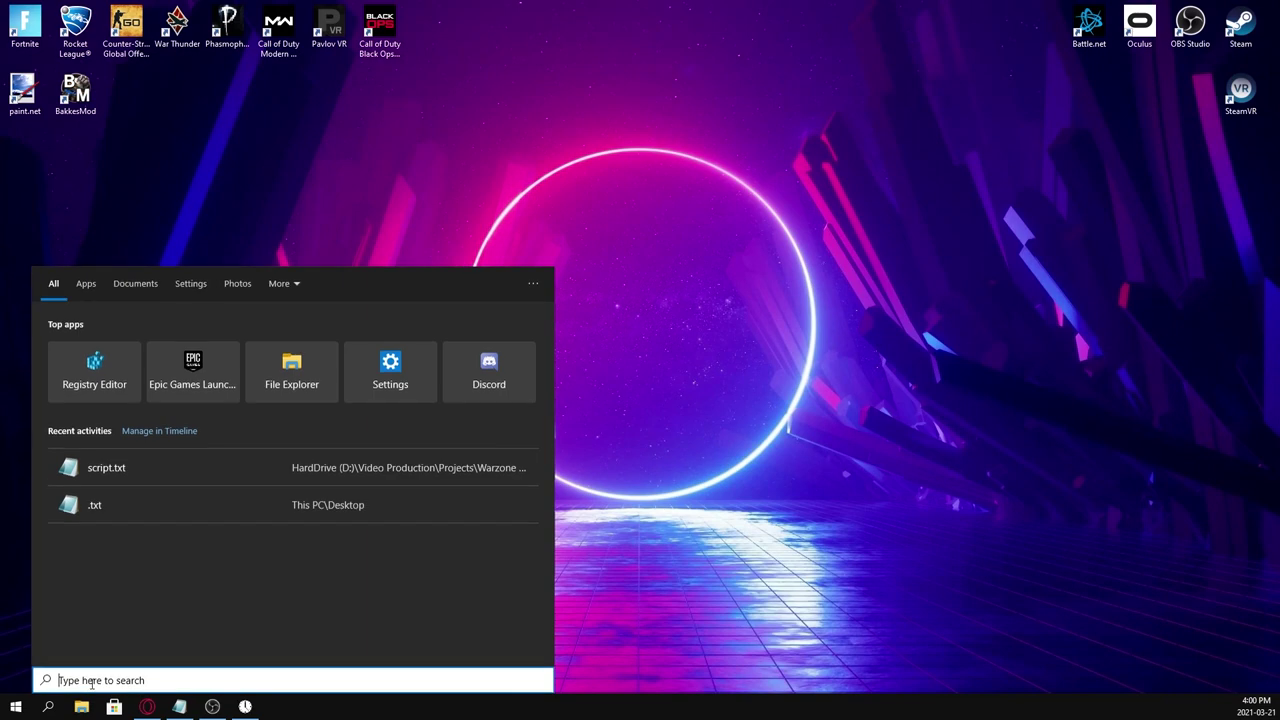
# Open Power & sleep's additional power settings, show the additional plans, then close Power Options.
pyautogui.write('power optio')
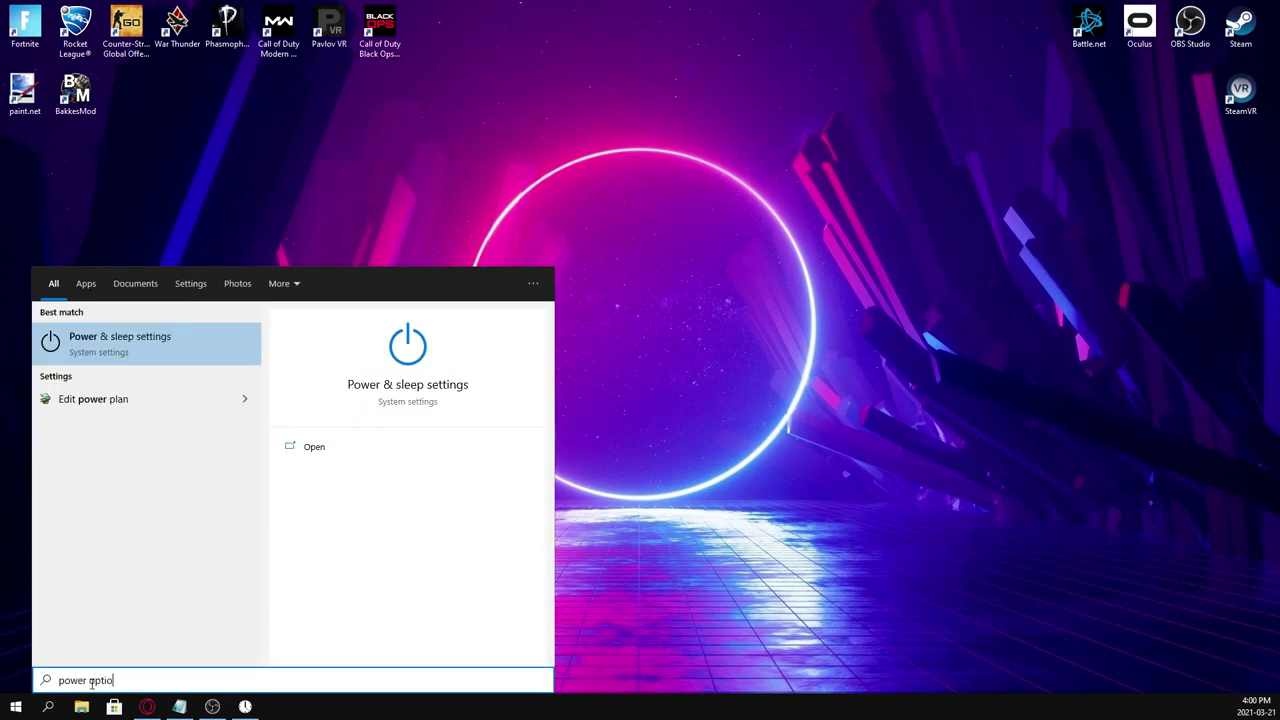
pyautogui.write('ns')
pyautogui.press('Return')
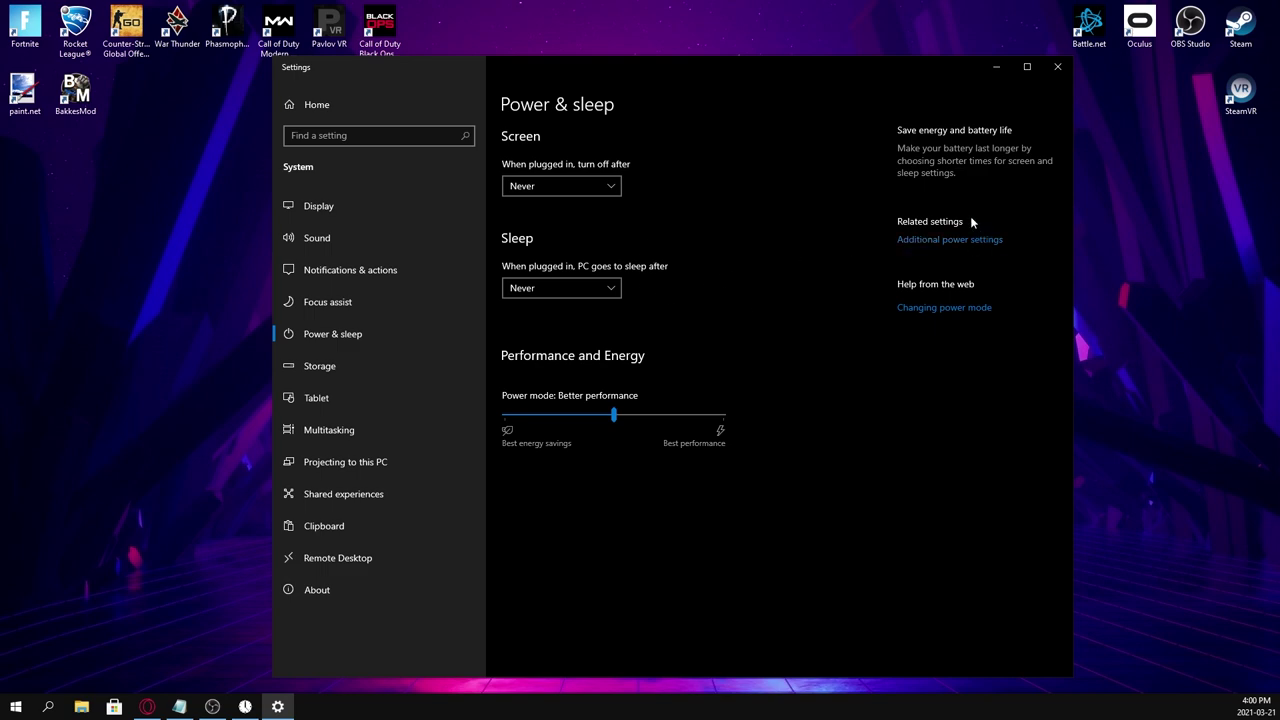
pyautogui.click(923, 240)
pyautogui.click(836, 326)
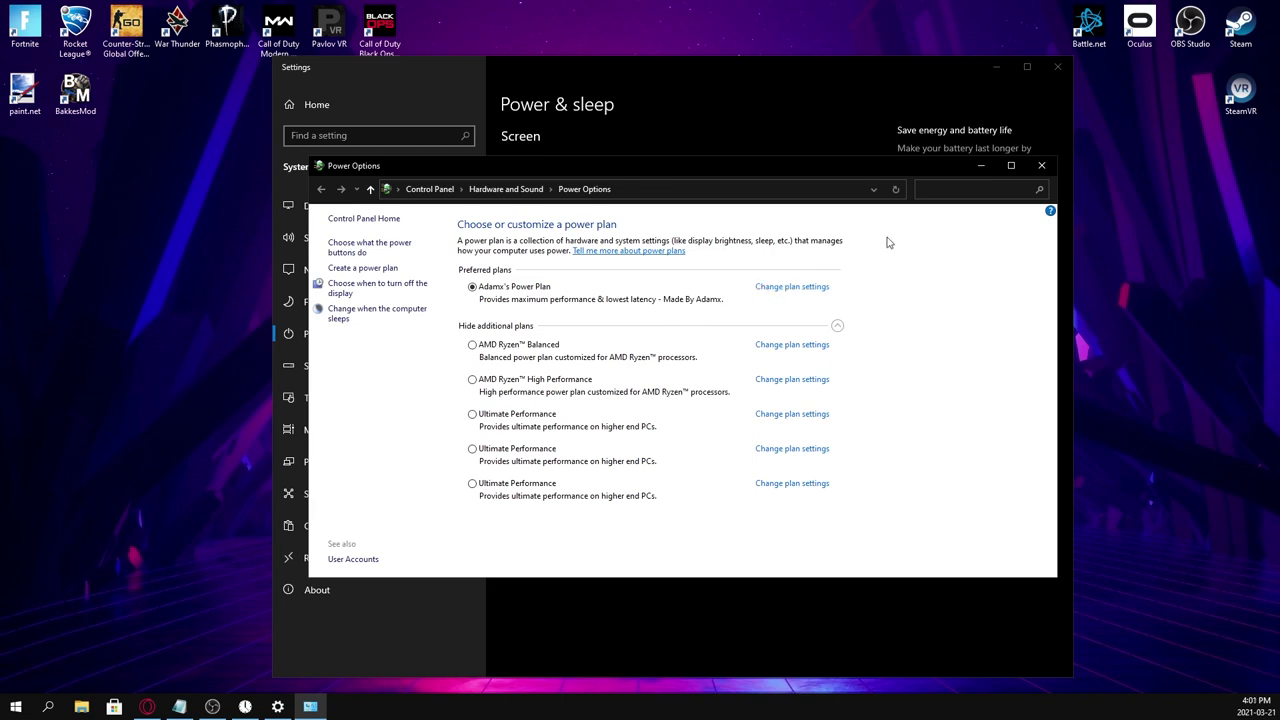
pyautogui.click(1040, 168)
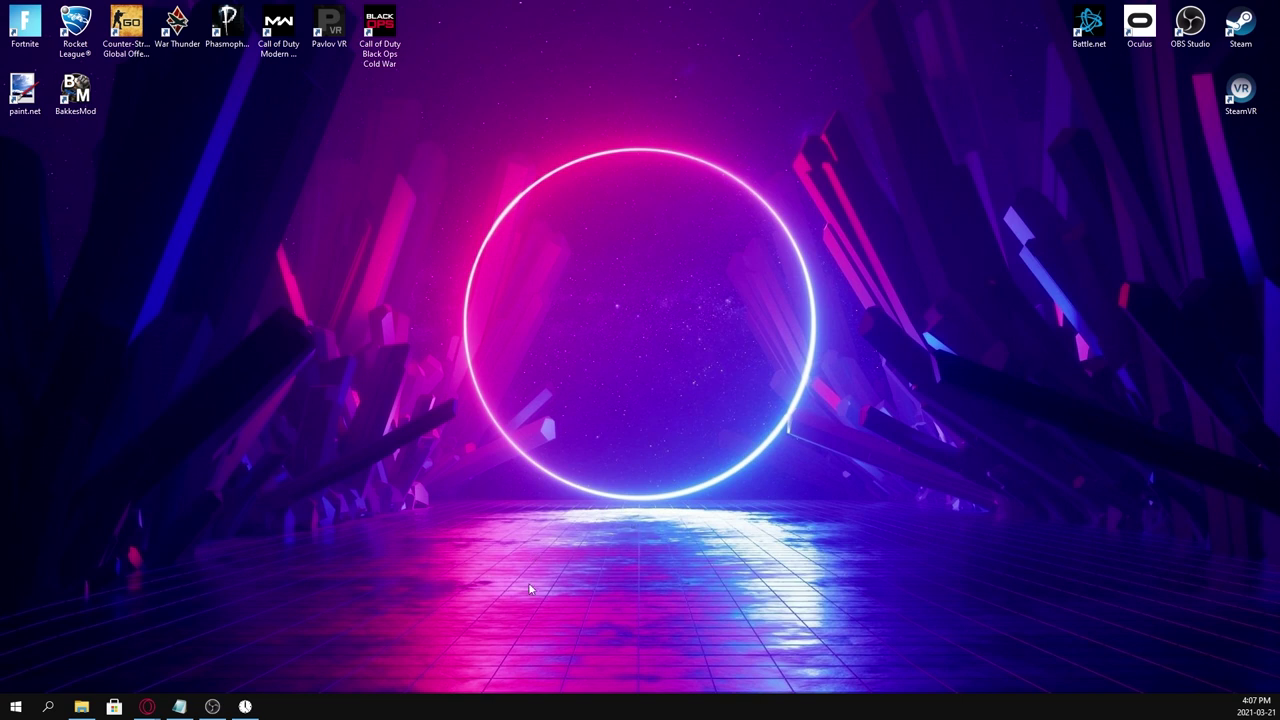
# Return to the ISLC forum post in Opera and extract the downloaded ISLC v1.0.2.2 archive.
pyautogui.moveTo(148, 706)
pyautogui.click(240, 665)
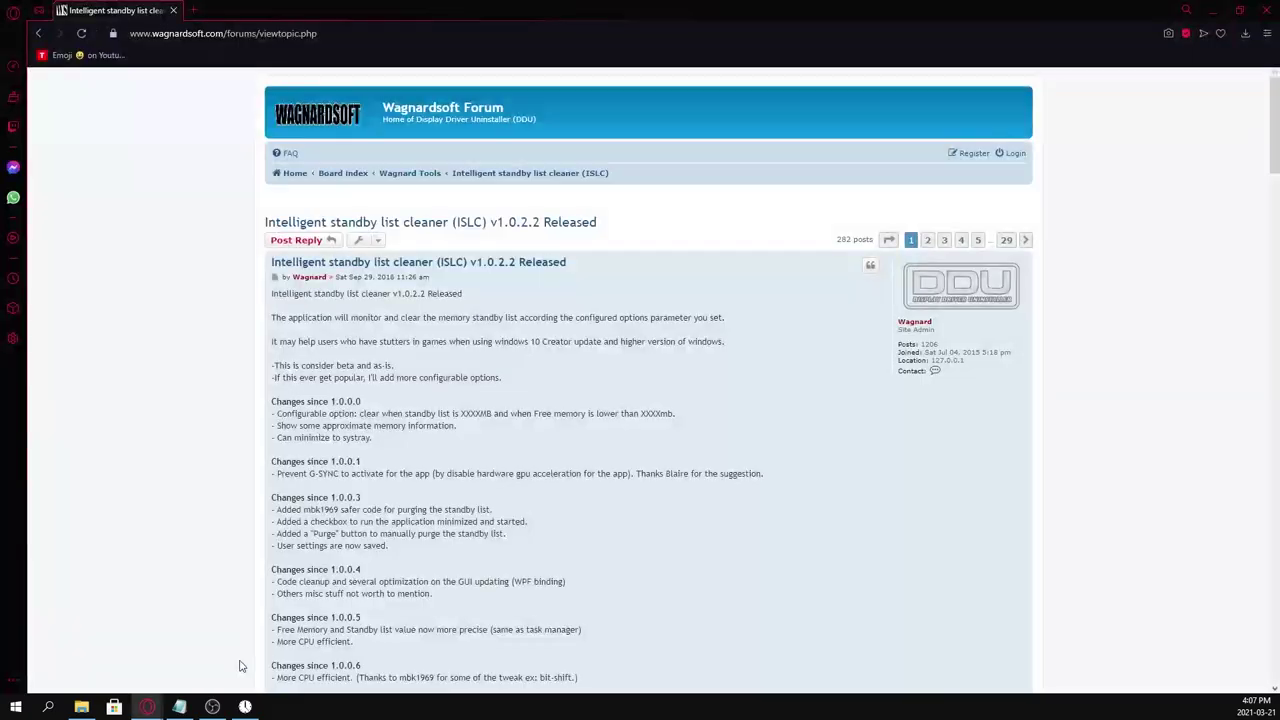
pyautogui.scroll(-7, 548, 311)
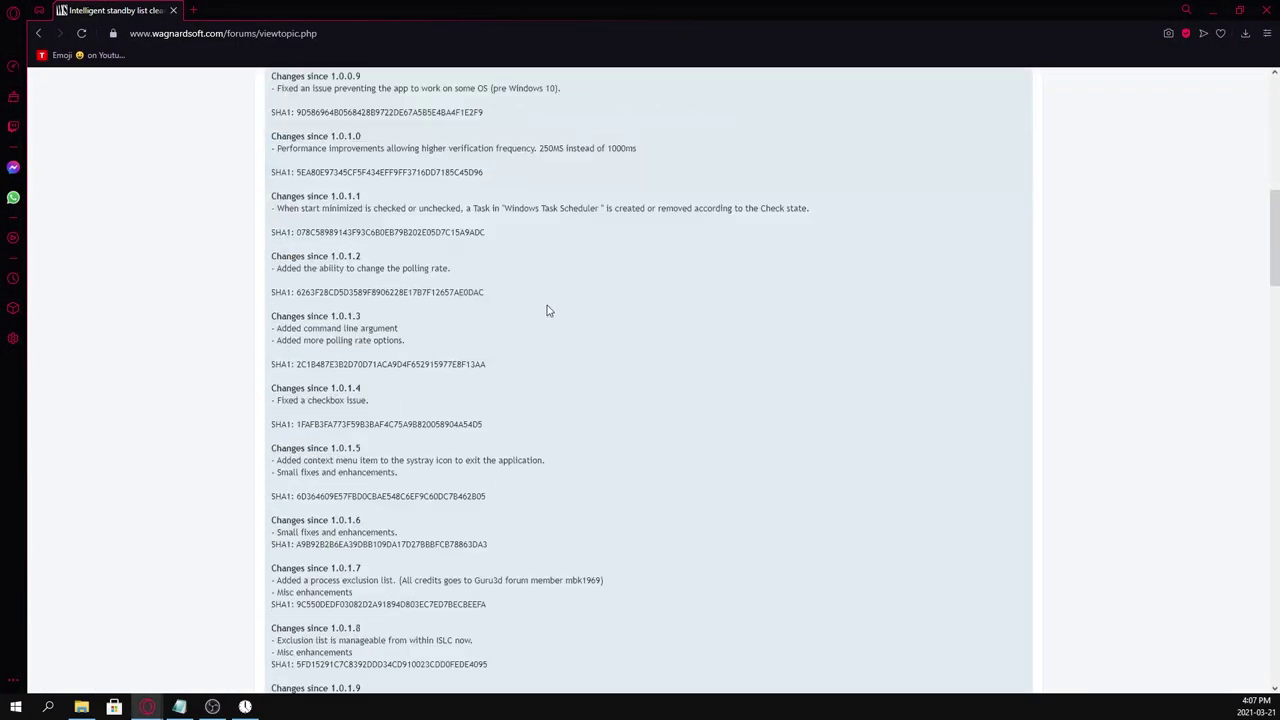
pyautogui.scroll(-10, 548, 311)
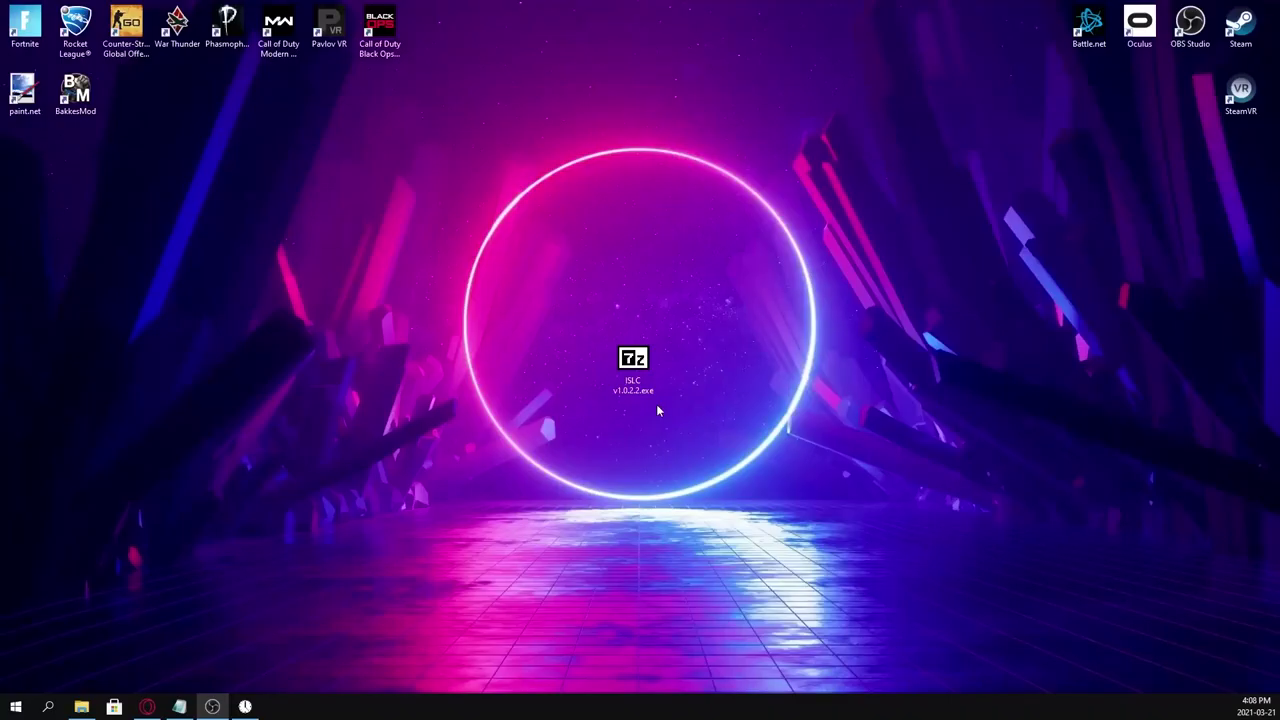
pyautogui.doubleClick(615, 368)
# Put the ISLC v1.0.2.2 folder and an ISLC.exe shortcut on the desktop, then launch ISLC.
pyautogui.moveTo(632, 293)
pyautogui.mouseDown()
pyautogui.moveTo(443, 331)
pyautogui.moveTo(56, 370)
pyautogui.moveTo(540, 335)
pyautogui.moveTo(632, 293)
pyautogui.mouseUp()
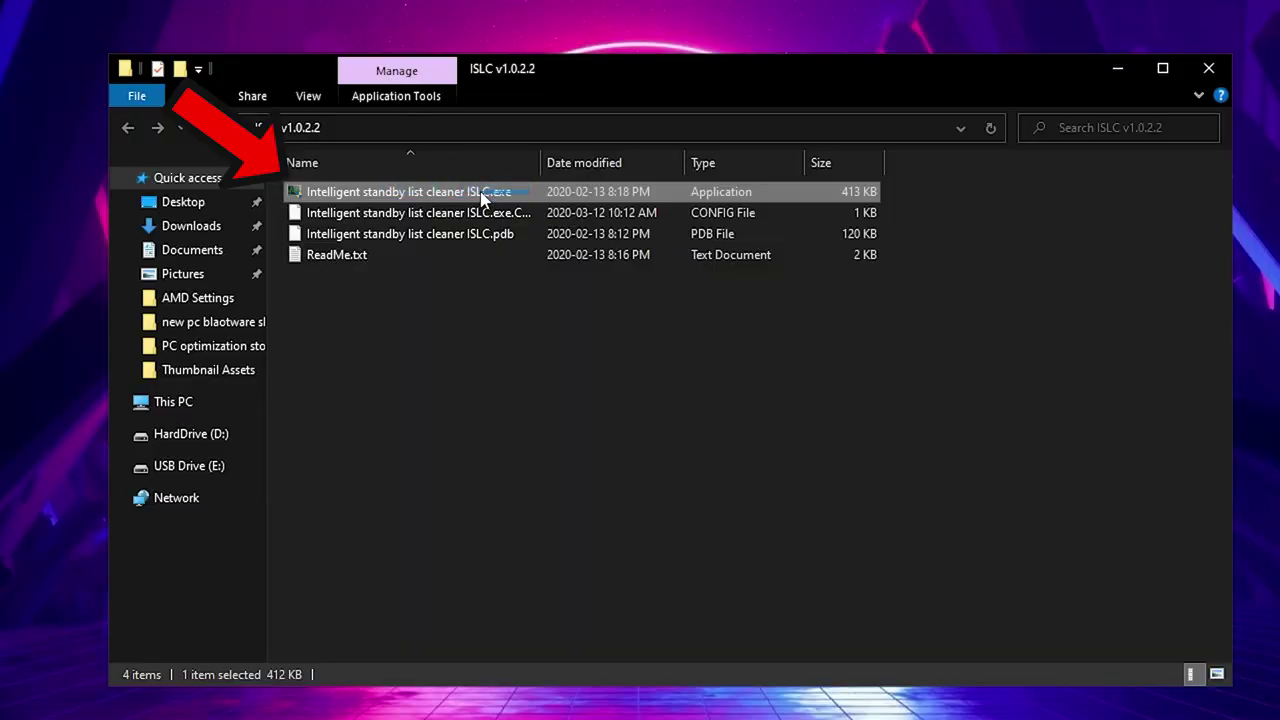
pyautogui.rightClick(481, 197)
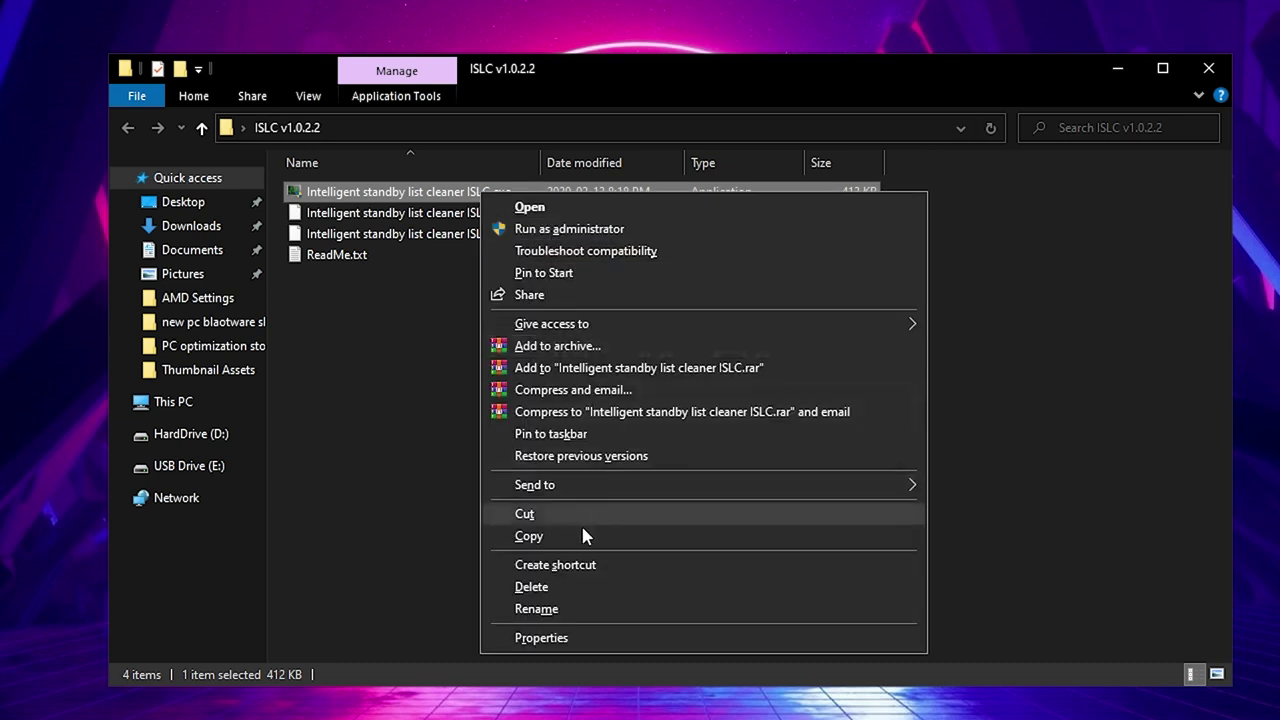
pyautogui.click(566, 567)
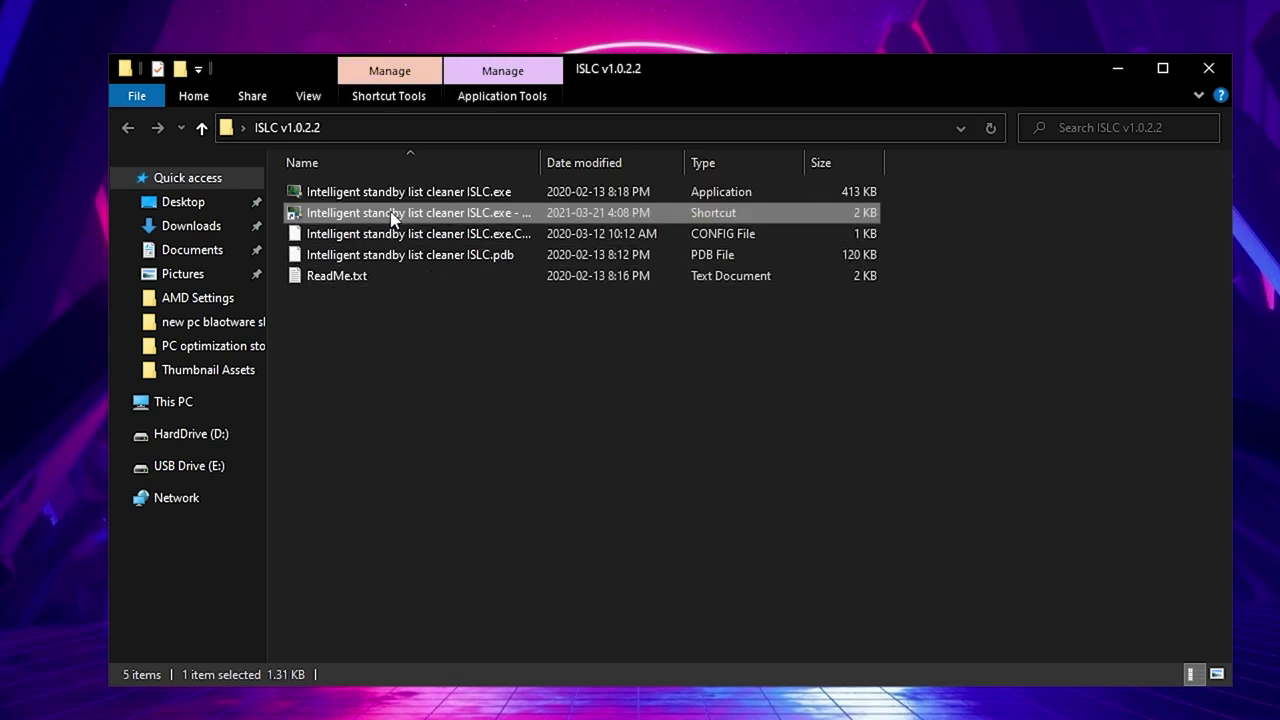
pyautogui.moveTo(371, 214); pyautogui.dragTo(430, 6)
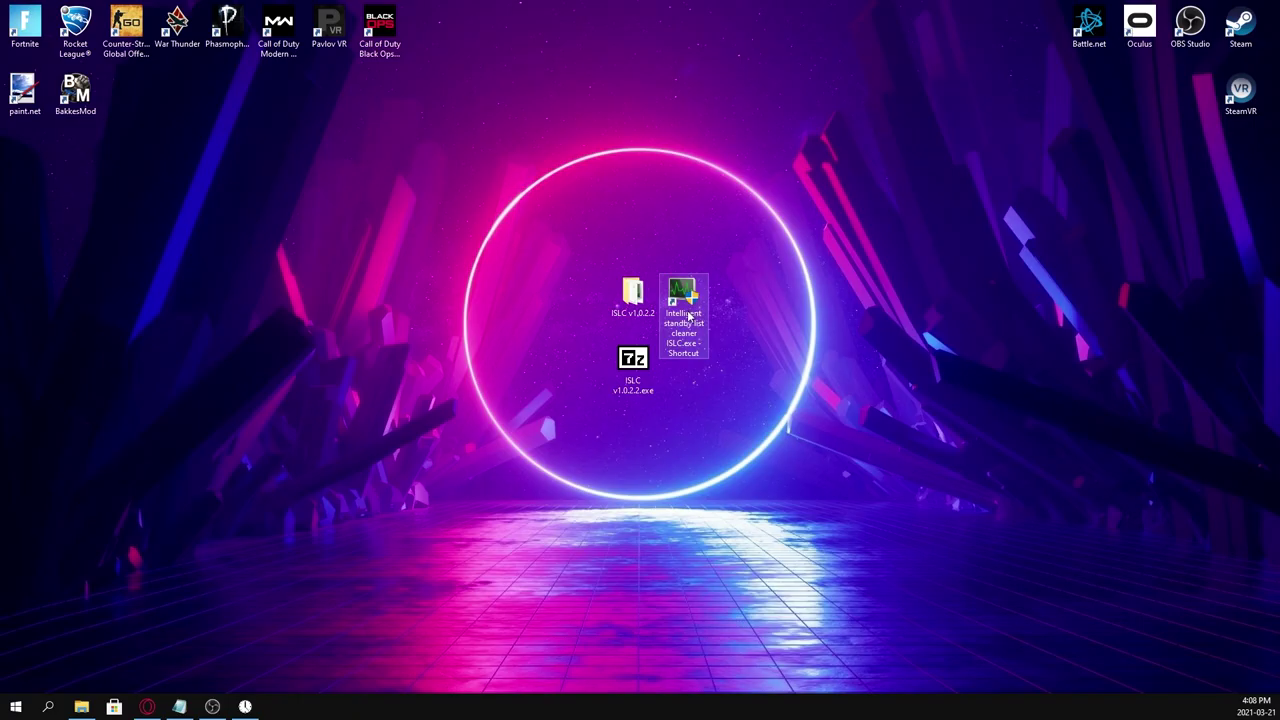
pyautogui.doubleClick(684, 316)
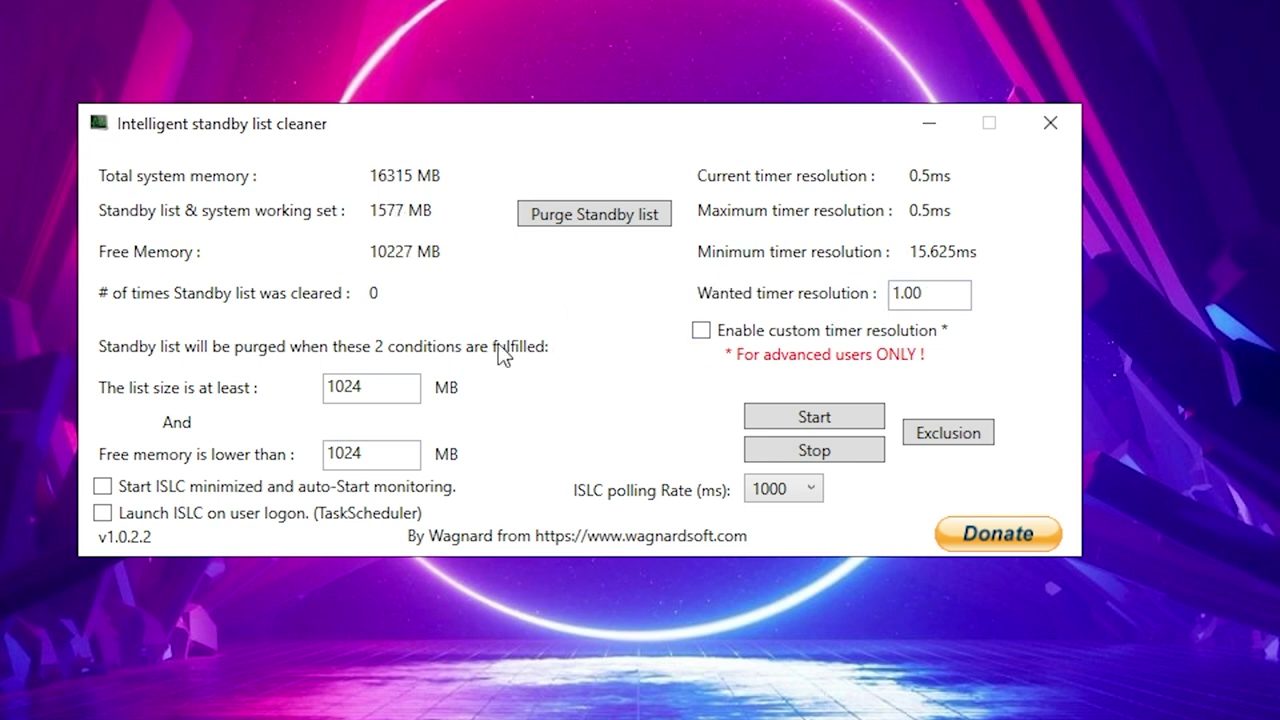
# Set the free-memory threshold to 8,157 MB, copied from Calculator's half-of-RAM result.
pyautogui.doubleClick(355, 387)
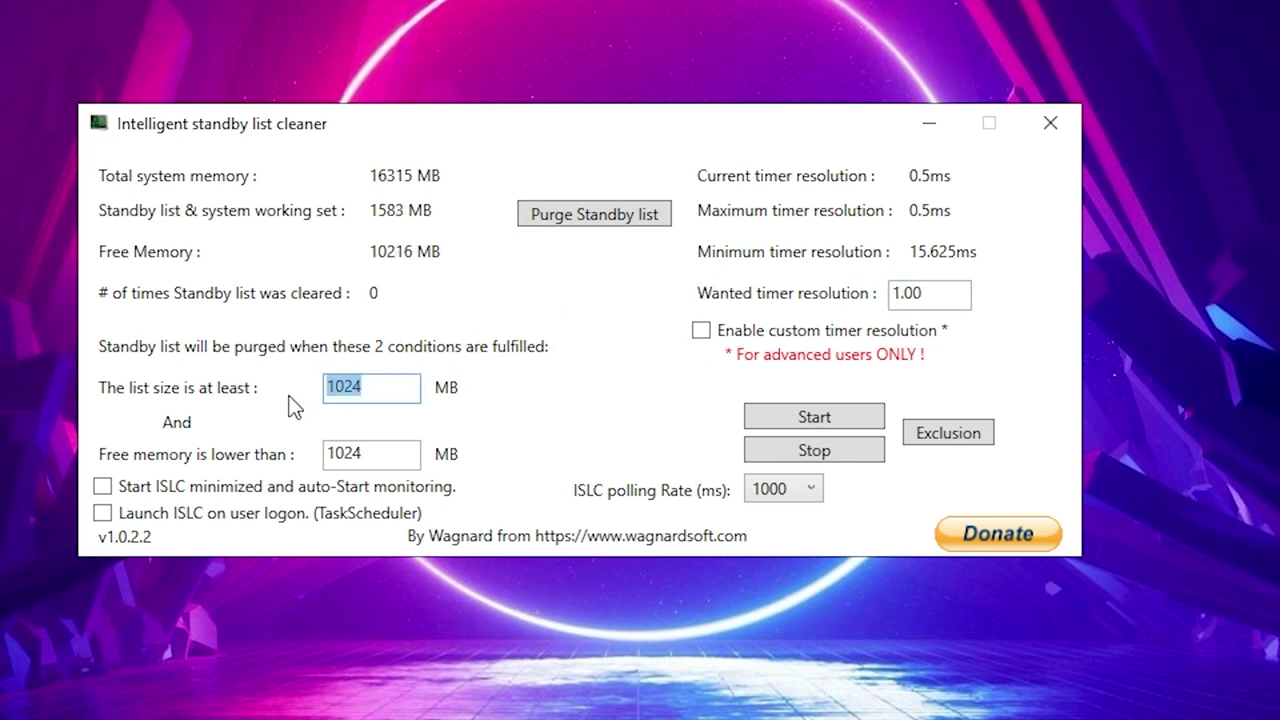
pyautogui.click(371, 392)
pyautogui.doubleClick(350, 388)
pyautogui.click(399, 447)
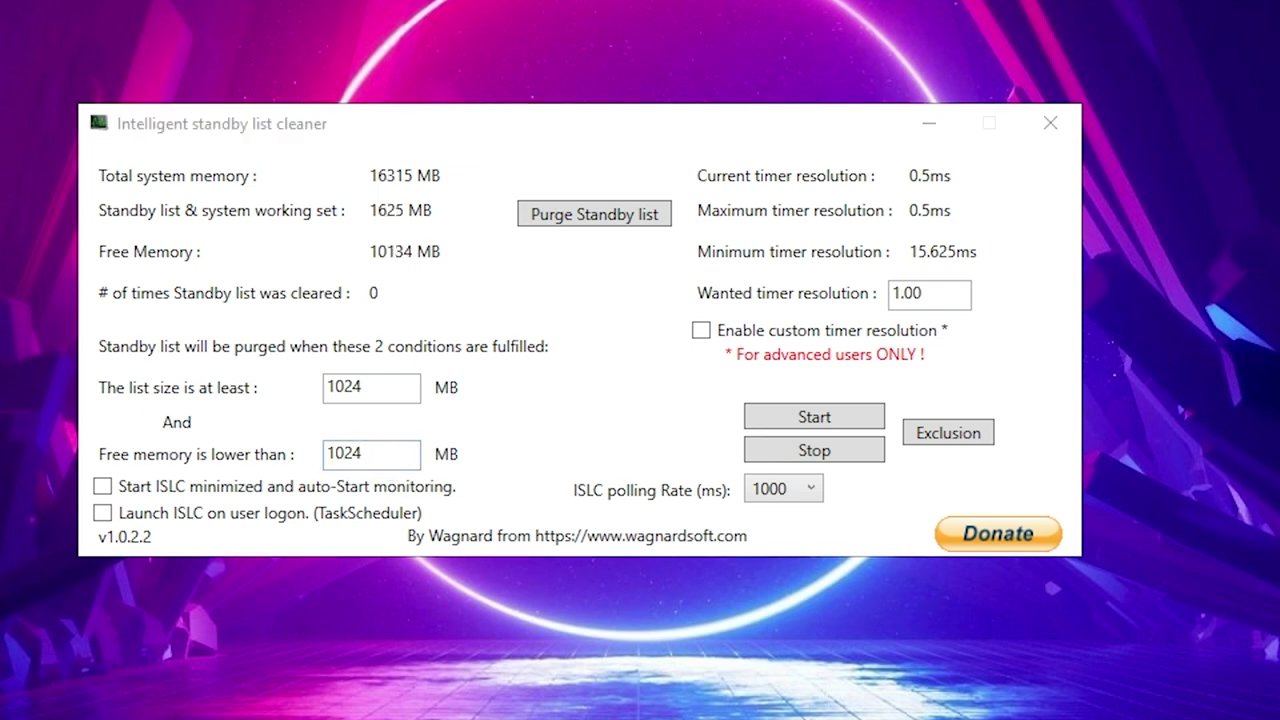
pyautogui.click(420, 178)
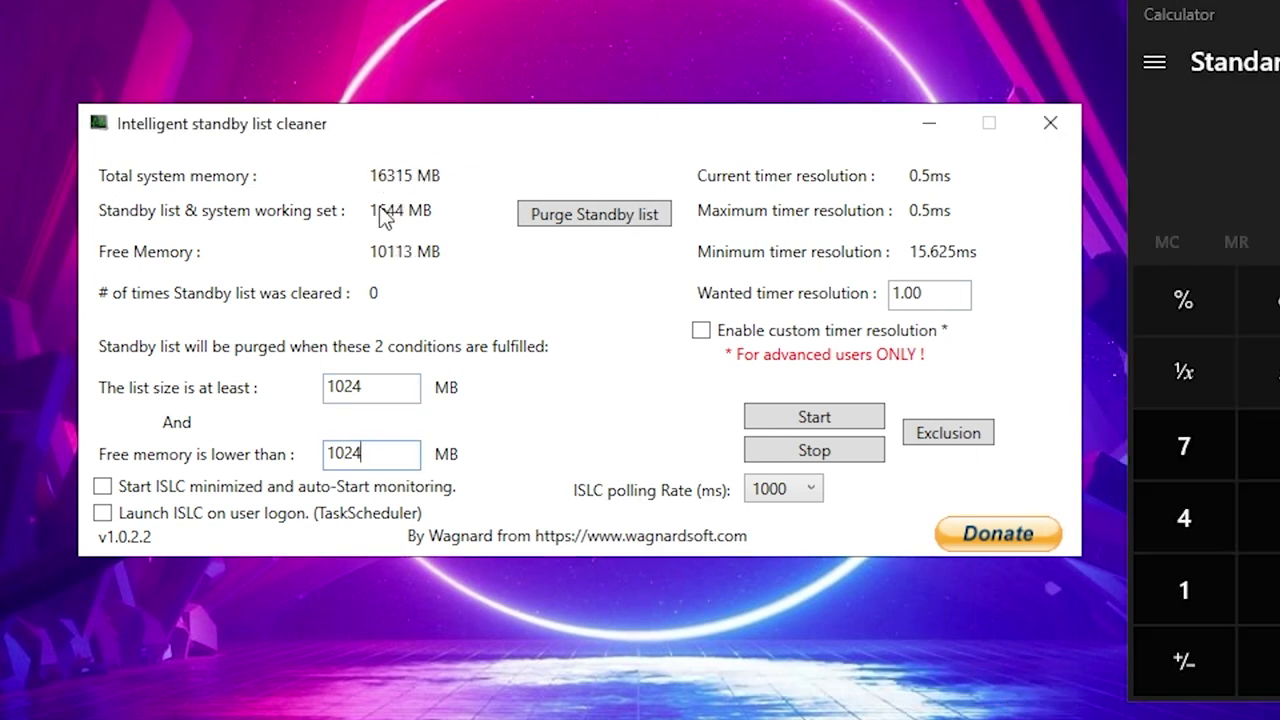
pyautogui.click(1243, 534)
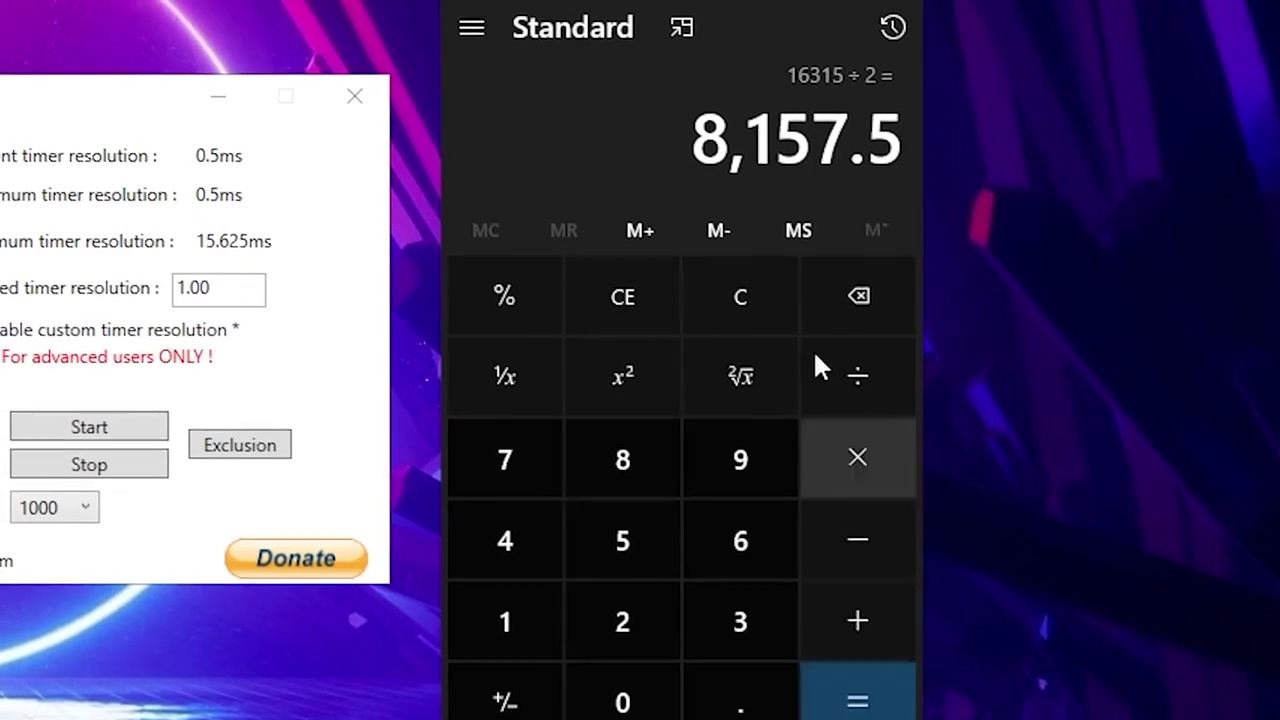
pyautogui.moveTo(703, 145); pyautogui.dragTo(860, 147)
pyautogui.hotkey('ctrl', 'c')
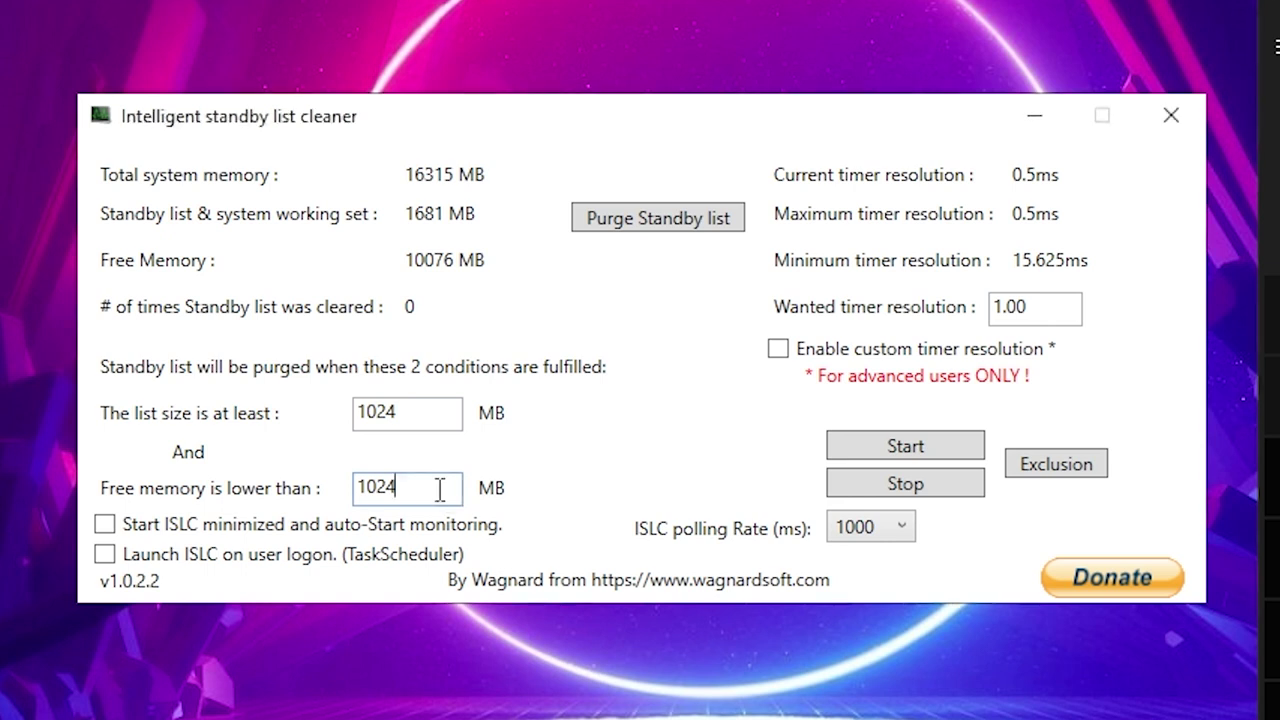
pyautogui.moveTo(400, 487); pyautogui.dragTo(228, 508)
pyautogui.hotkey('ctrl', 'v')
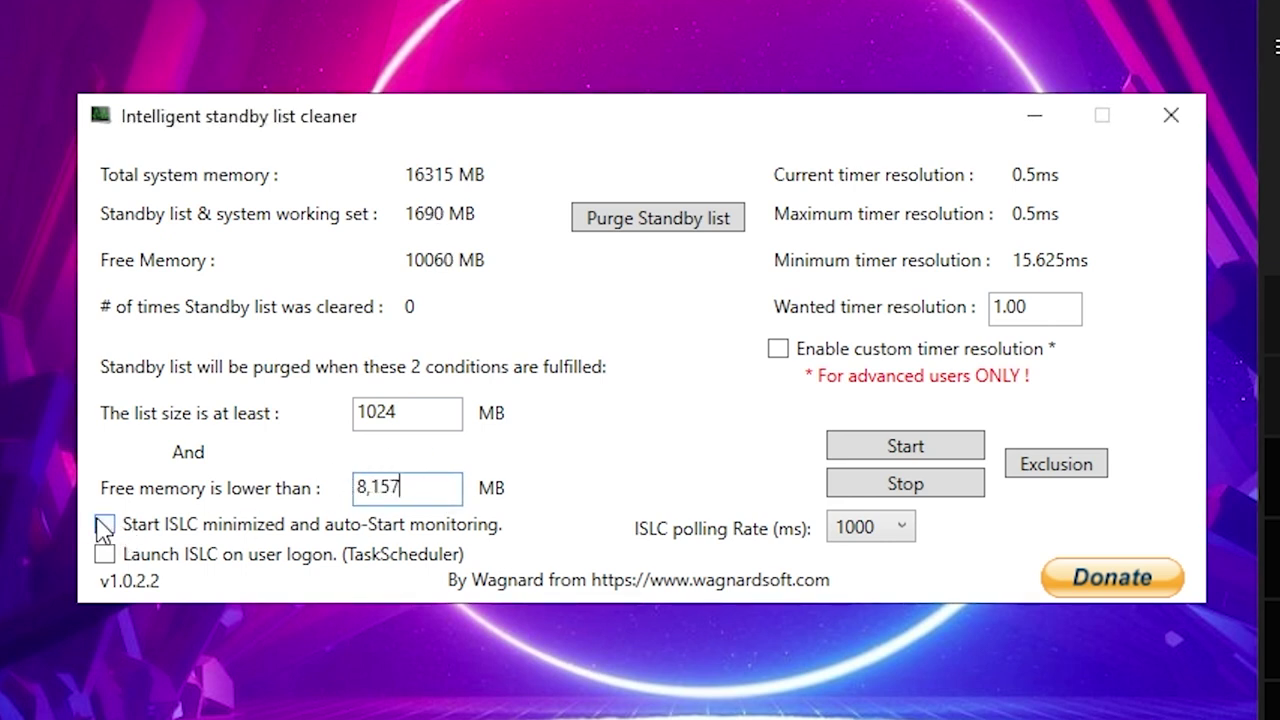
# Enable launch on logon, keep polling at 1000 ms, and set timer resolution to 0.50.
pyautogui.click(104, 554)
pyautogui.click(870, 527)
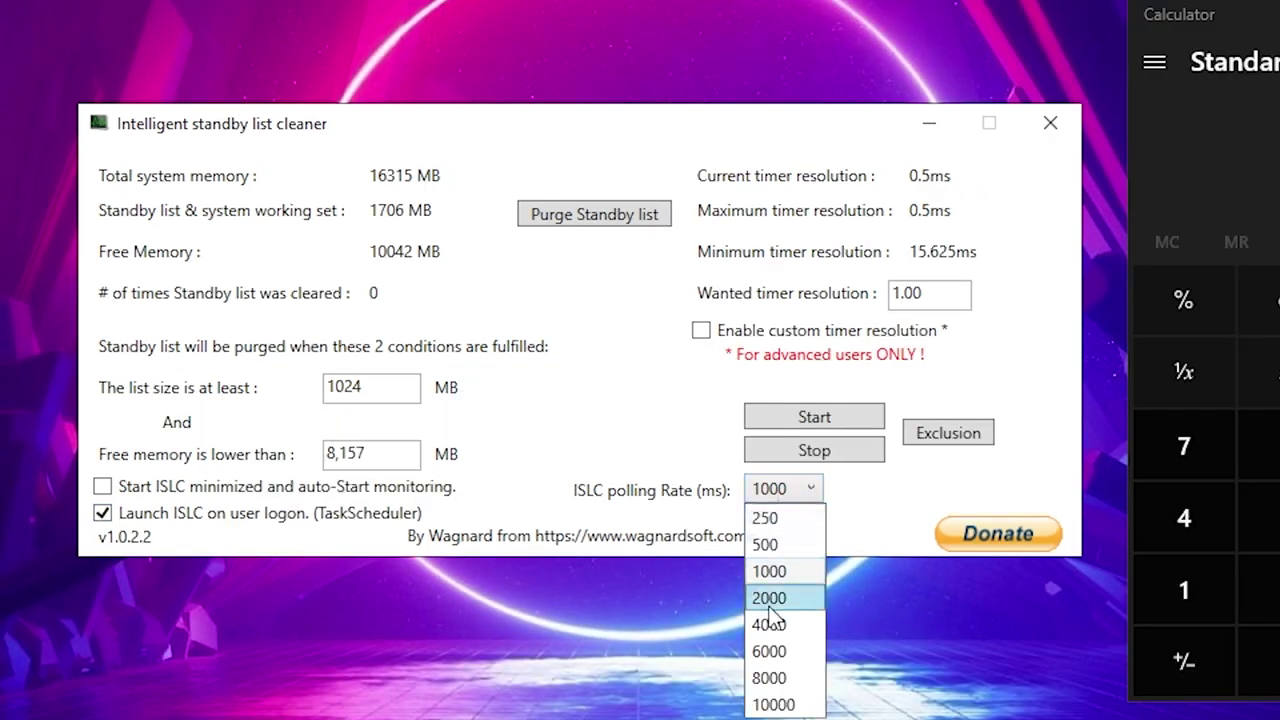
pyautogui.click(779, 568)
pyautogui.click(808, 489)
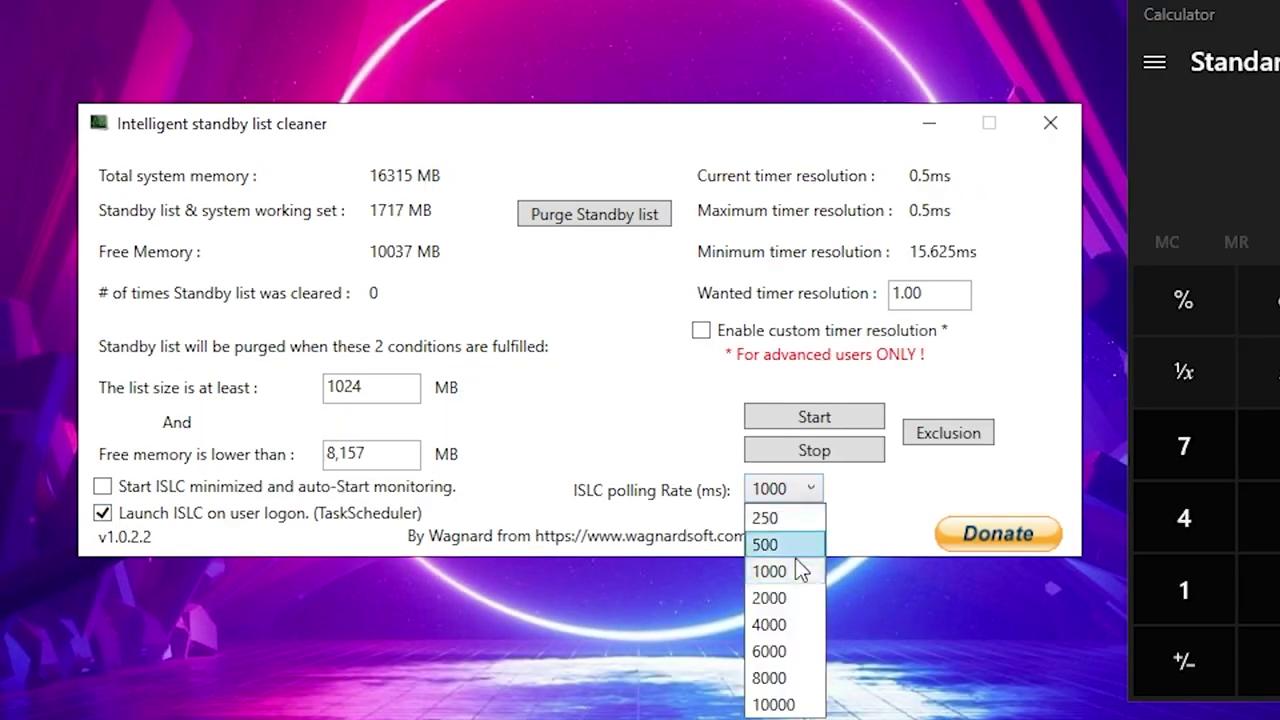
pyautogui.click(791, 546)
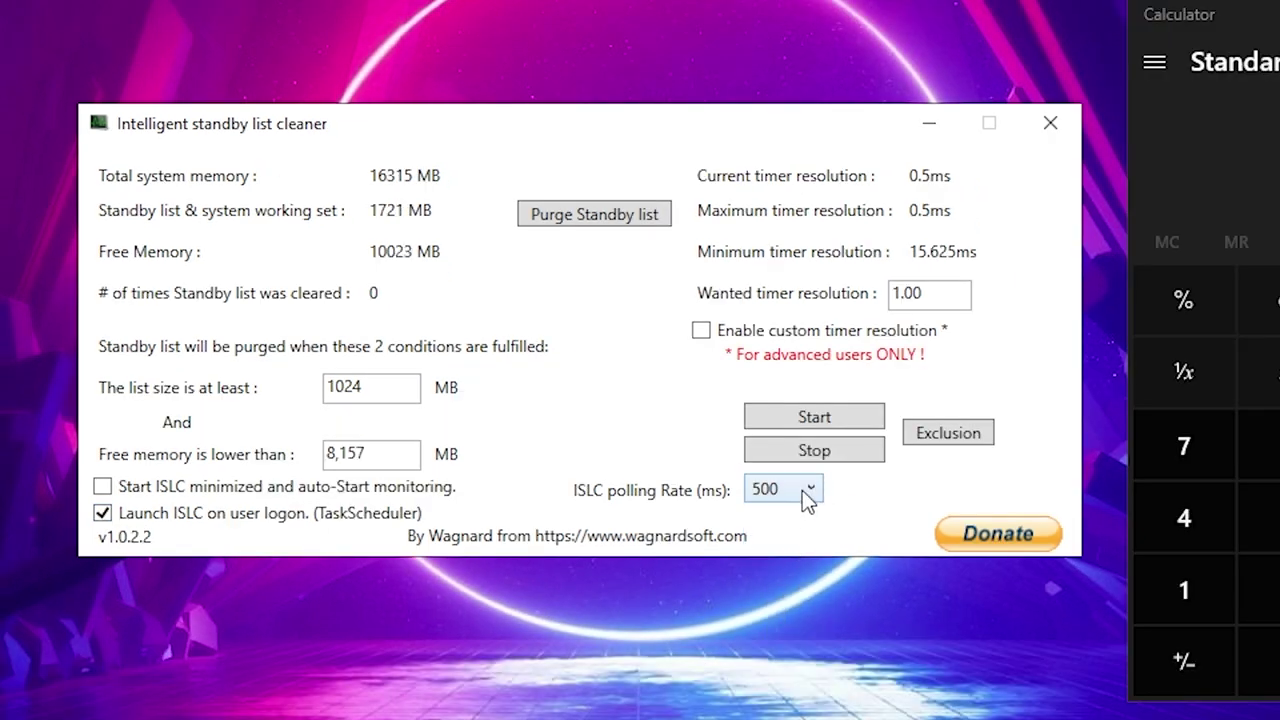
pyautogui.click(802, 490)
pyautogui.click(785, 571)
pyautogui.moveTo(920, 293); pyautogui.dragTo(864, 297)
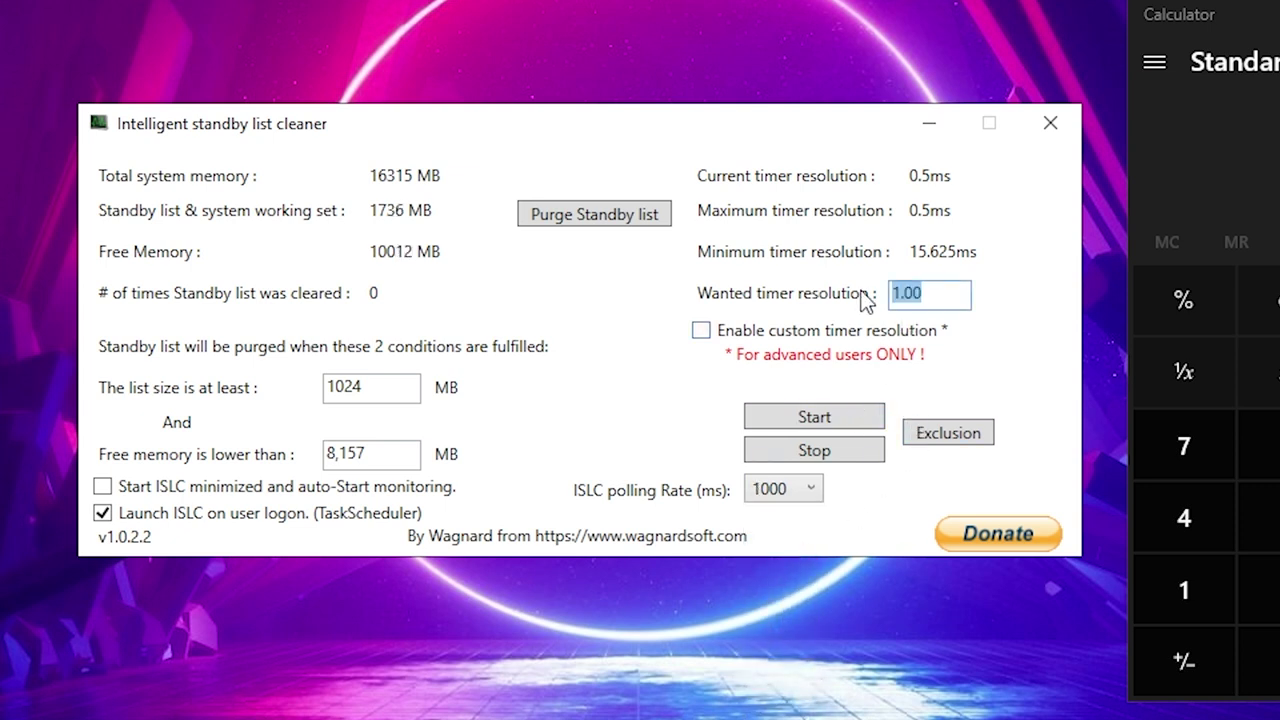
pyautogui.press('BackSpace')
pyautogui.write('0.50')
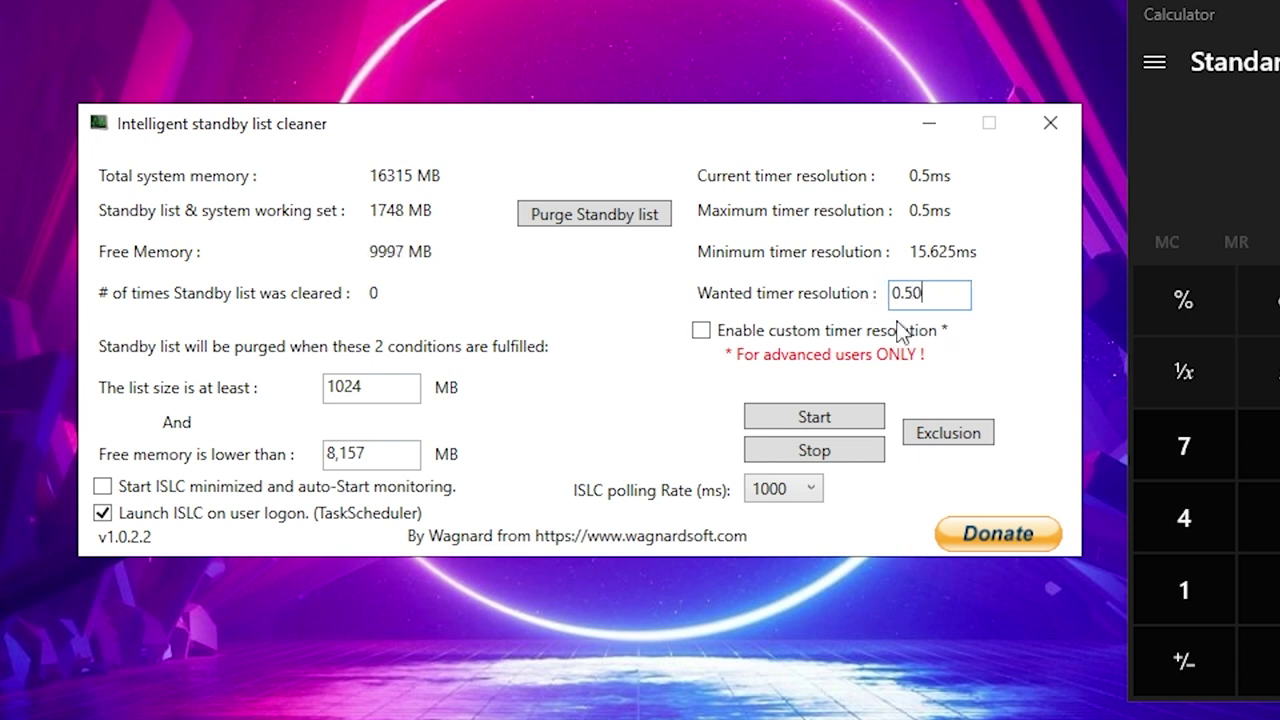
# Purge the standby list, start monitoring, and minimize ISLC to the tray.
pyautogui.click(571, 213)
pyautogui.click(795, 420)
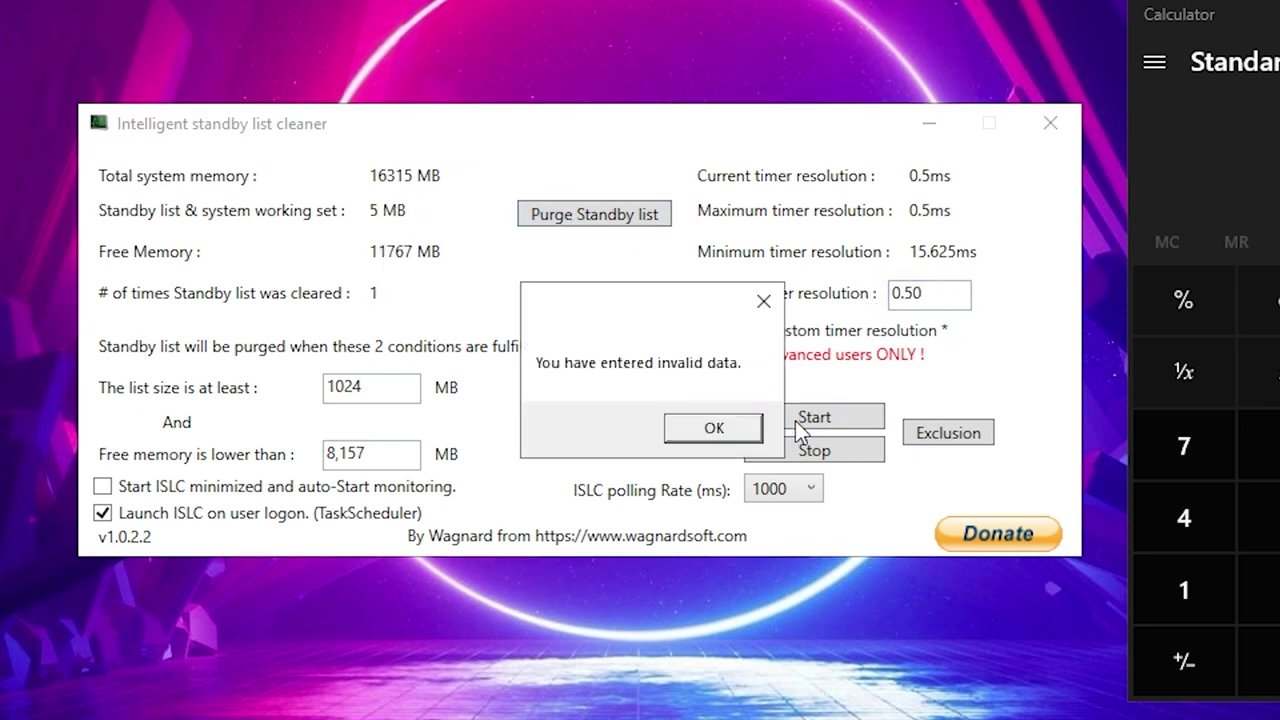
pyautogui.click(719, 431)
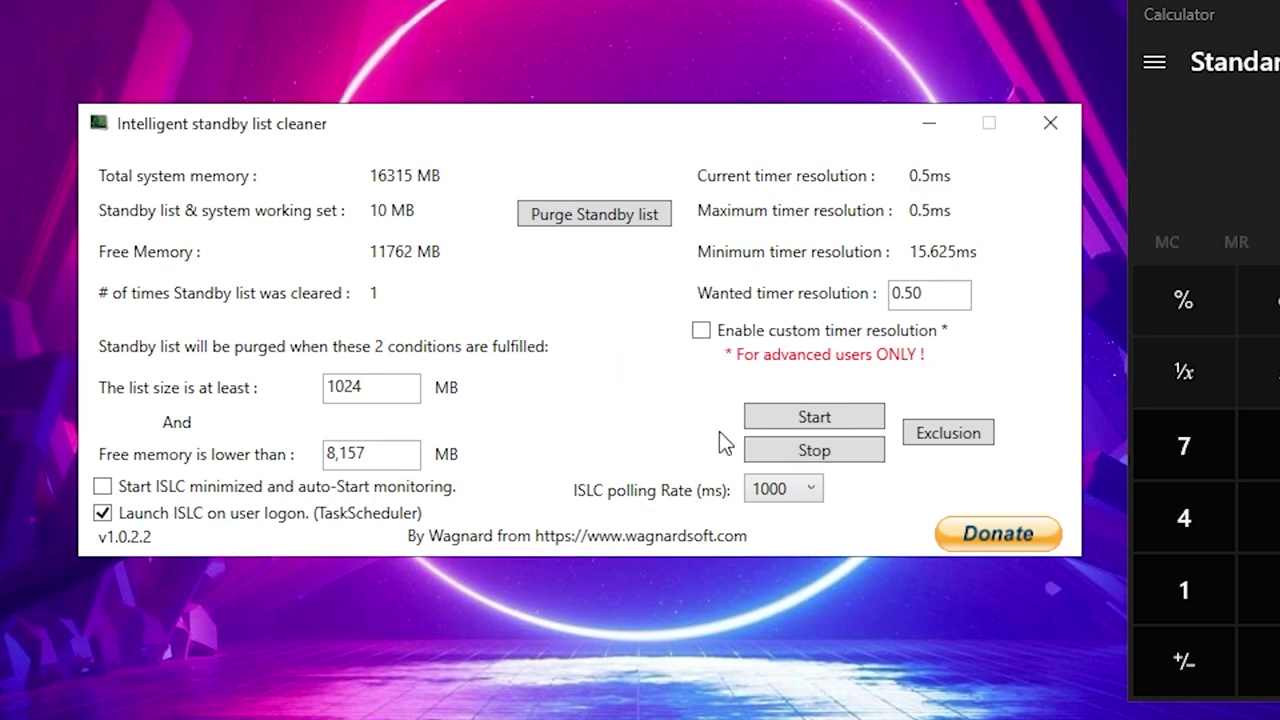
pyautogui.click(814, 417)
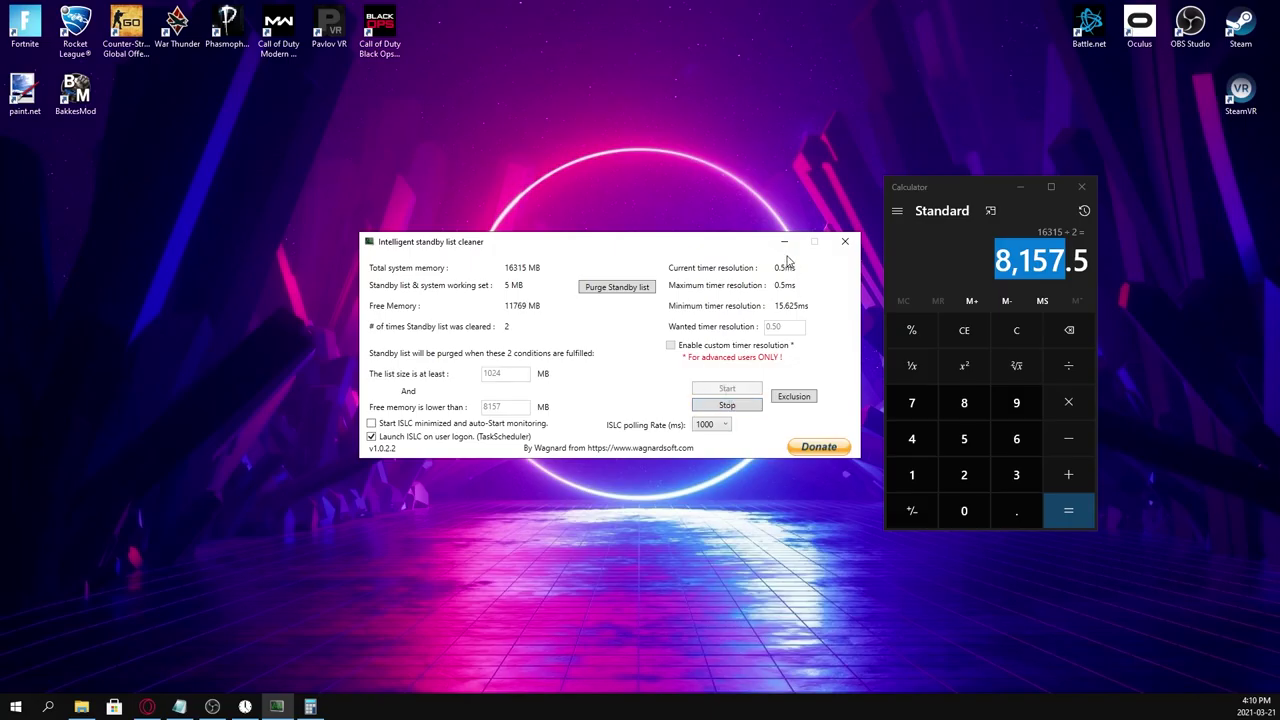
pyautogui.click(786, 244)
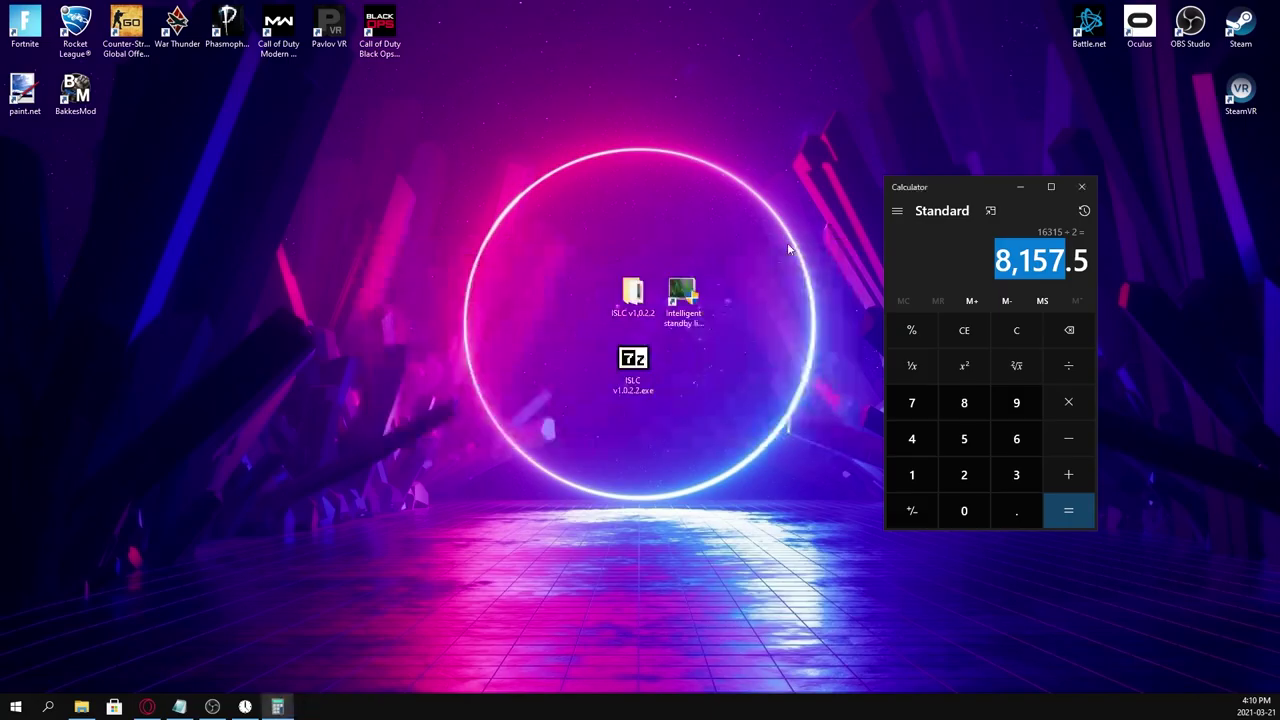
# Close Calculator, select the three ISLC desktop items for removal, then bring up Start.
pyautogui.click(1081, 186)
pyautogui.moveTo(514, 226); pyautogui.dragTo(744, 436)
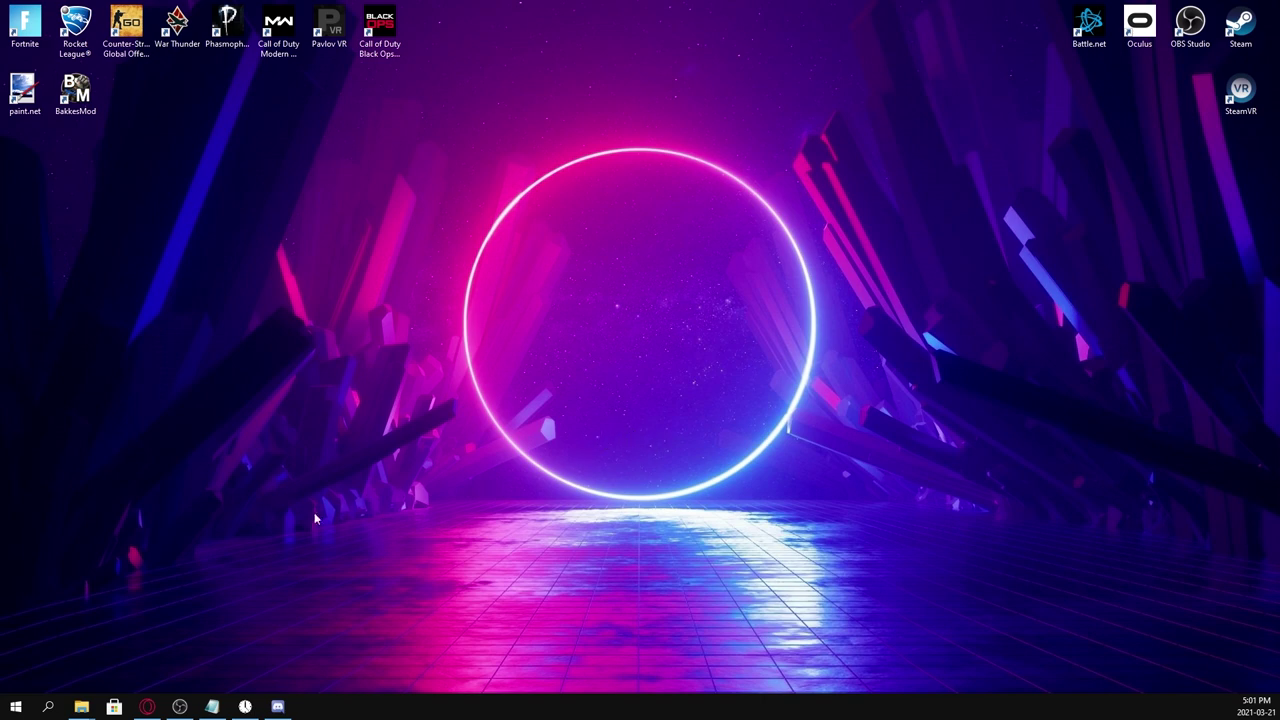
pyautogui.click(16, 706)
# Open Documents > Call of Duty Modern Warfare > players > adv_options.ini in a maximized Notepad.
pyautogui.click(16, 582)
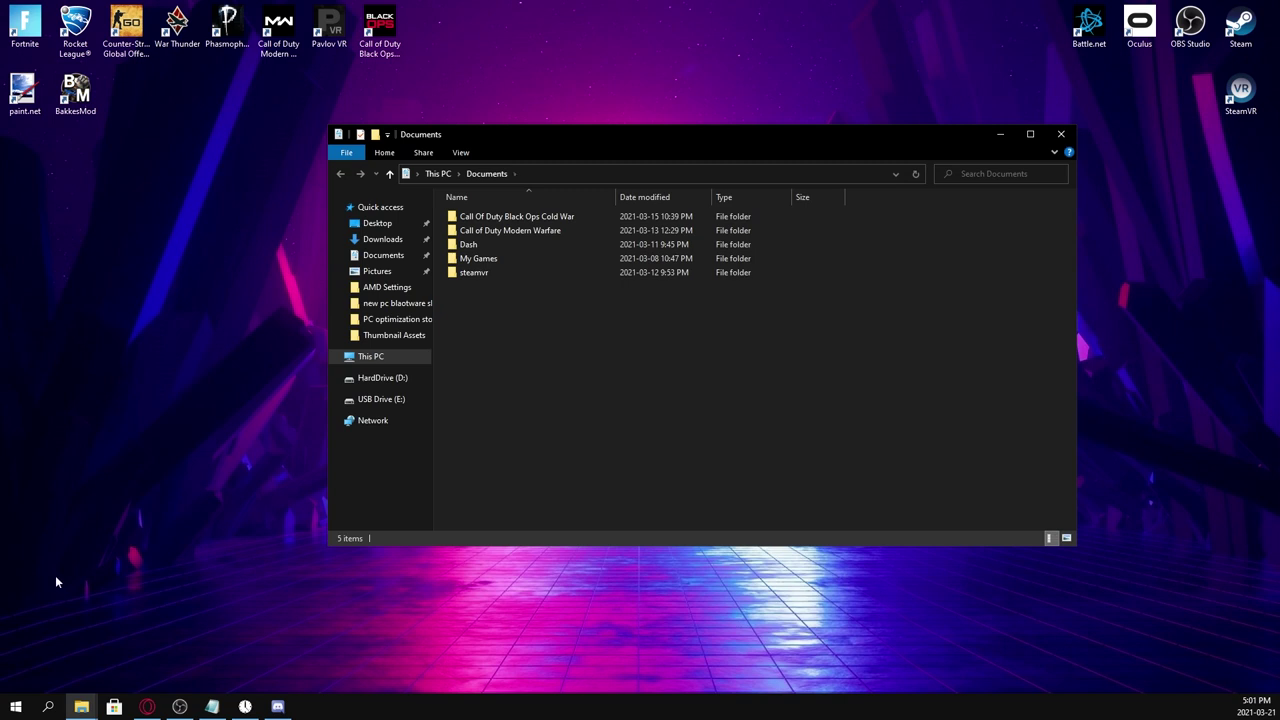
pyautogui.doubleClick(524, 230)
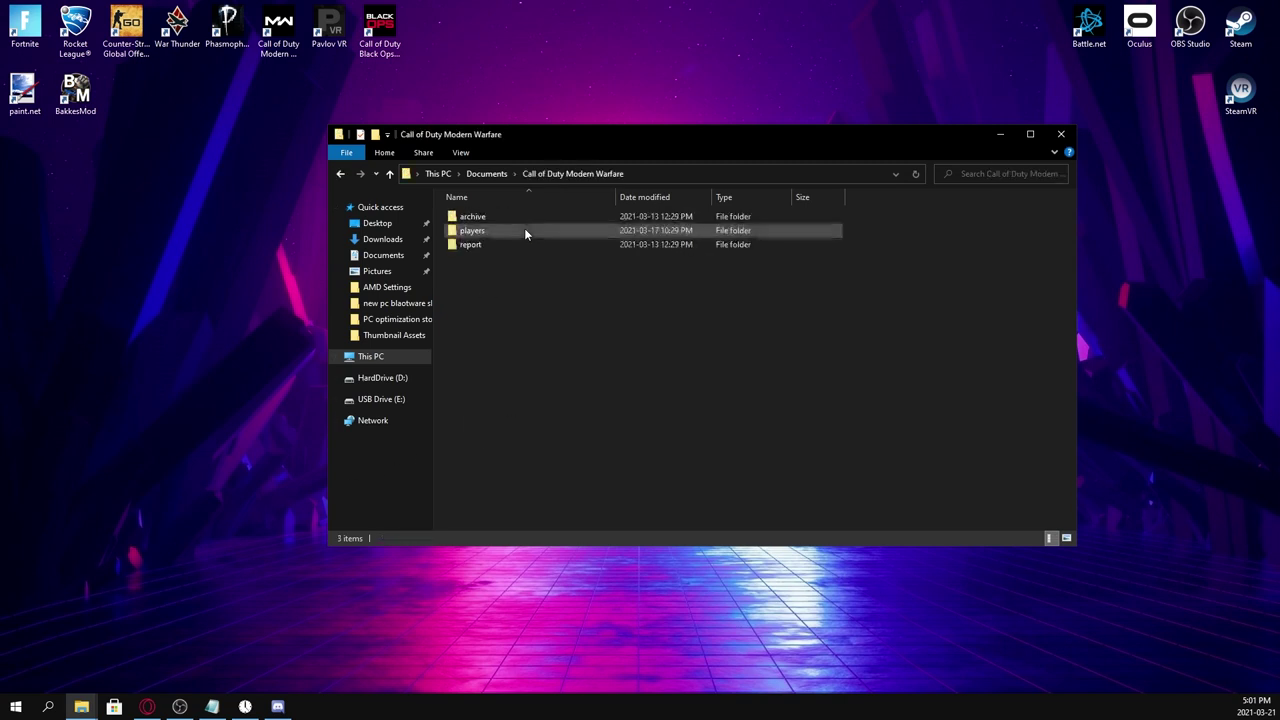
pyautogui.doubleClick(480, 232)
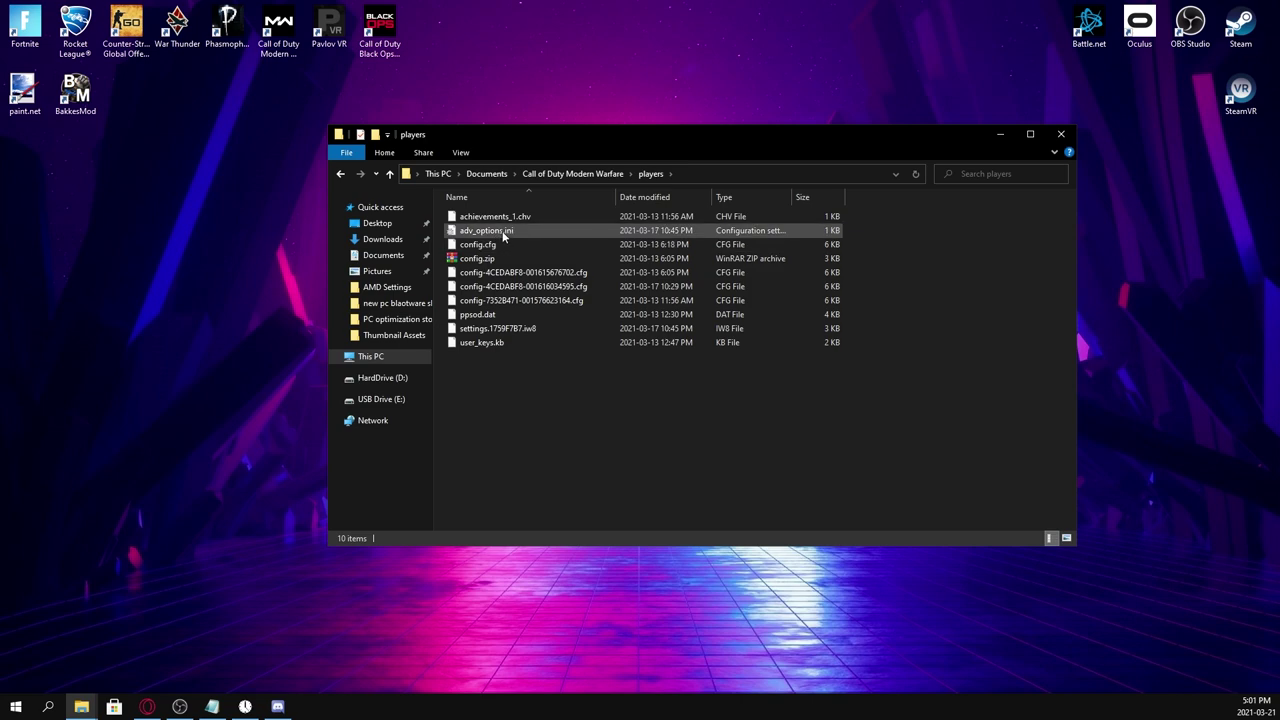
pyautogui.doubleClick(504, 232)
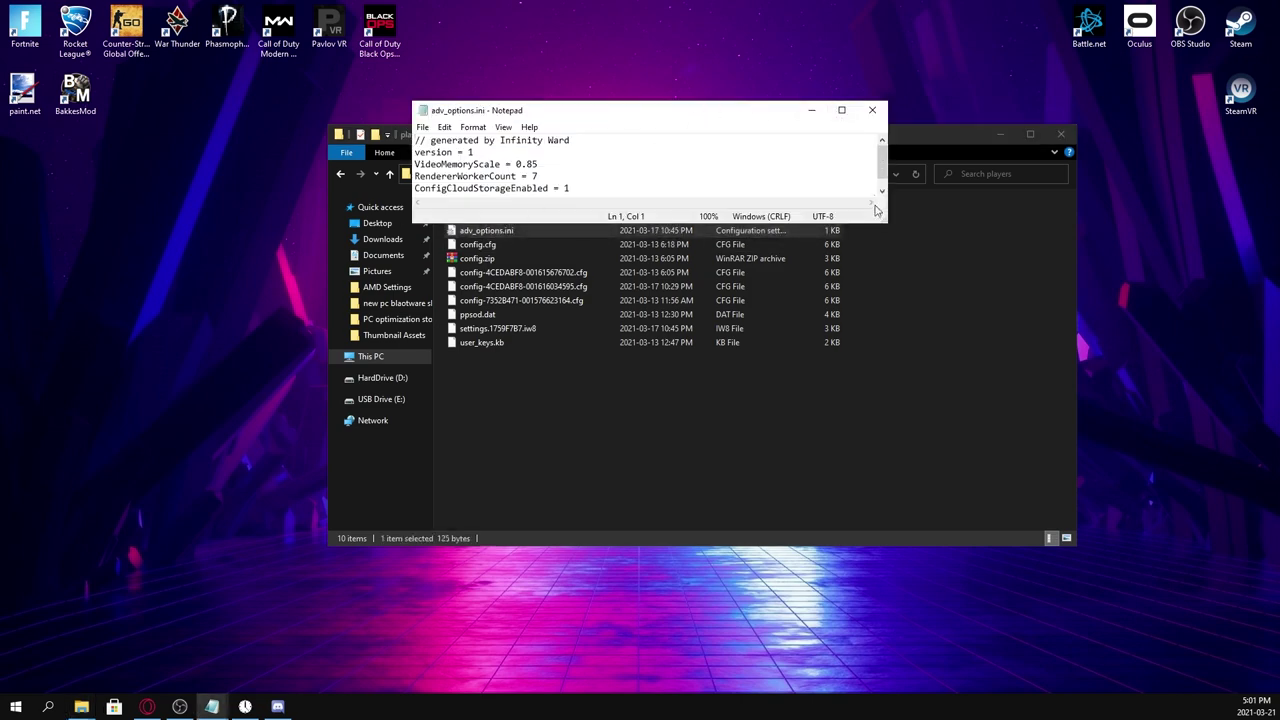
pyautogui.click(841, 110)
# Inspect the RendererWorkerCount = 7 line in adv_options.ini, then minimize Notepad.
pyautogui.keyDown('ctrl'); pyautogui.scroll(20, 422, 165); pyautogui.keyUp('ctrl')
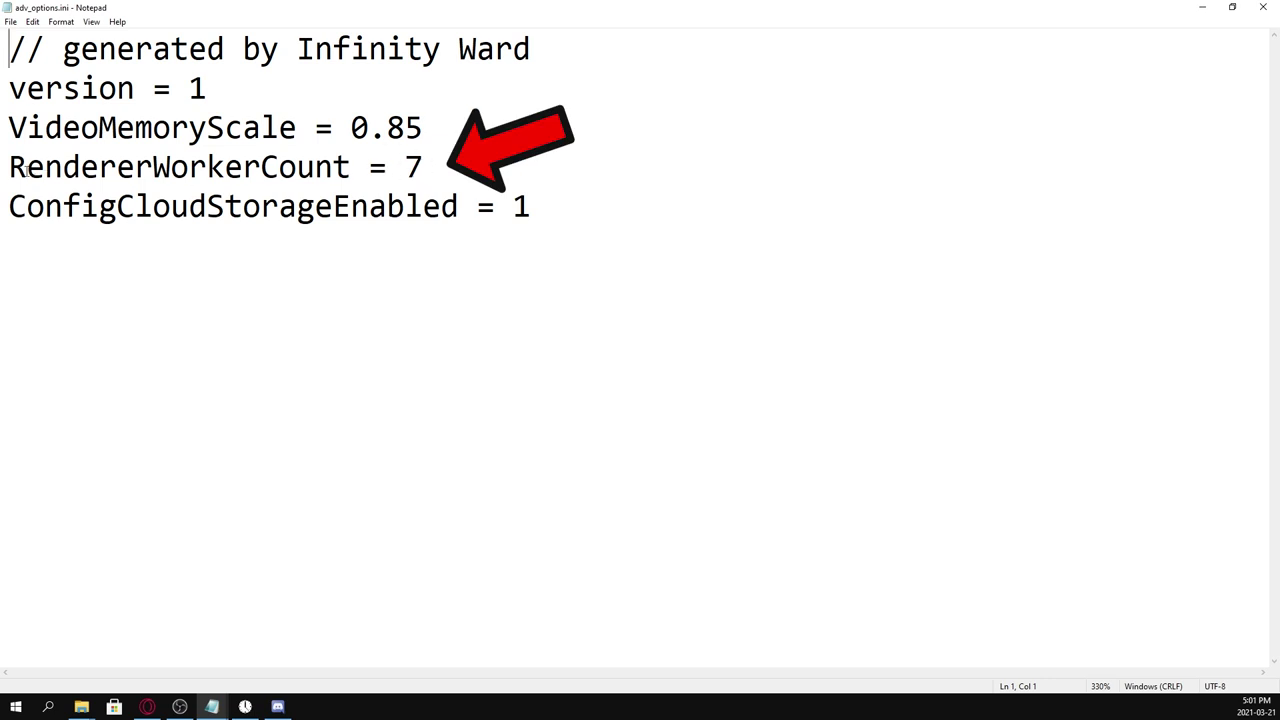
pyautogui.moveTo(14, 168); pyautogui.dragTo(439, 163)
pyautogui.click(439, 163)
pyautogui.moveTo(405, 168); pyautogui.dragTo(337, 168)
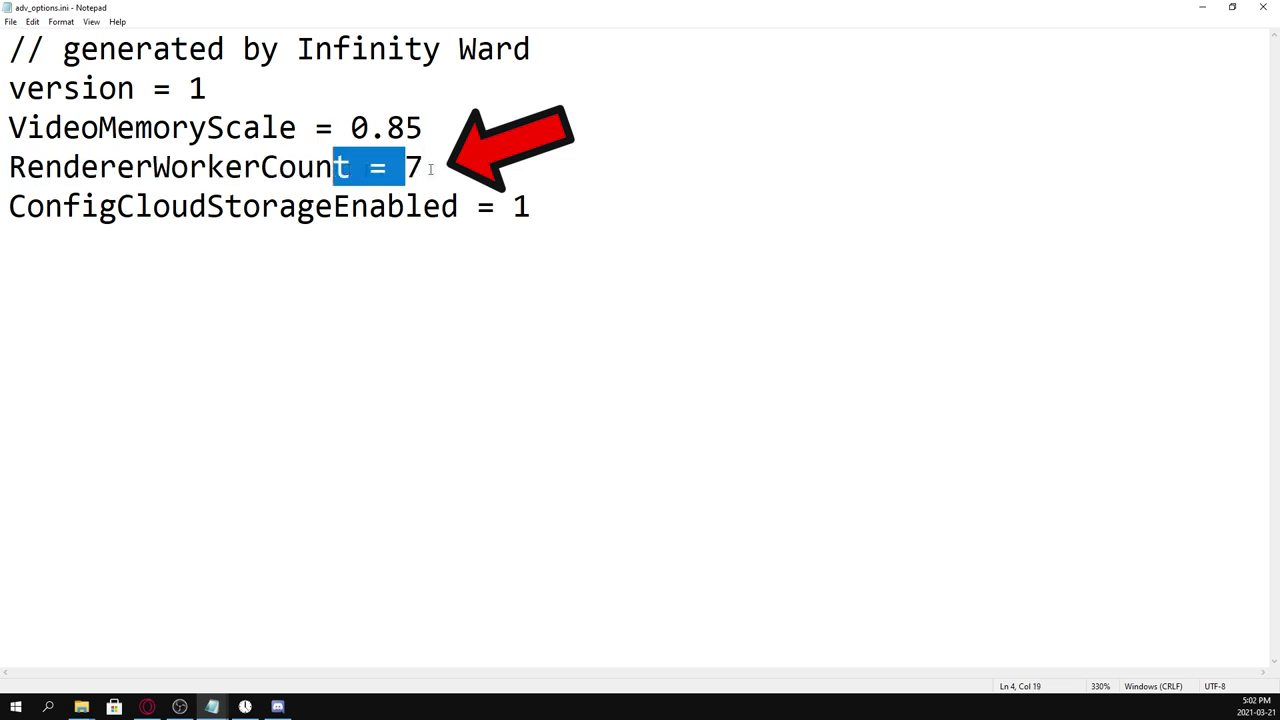
pyautogui.click(435, 168)
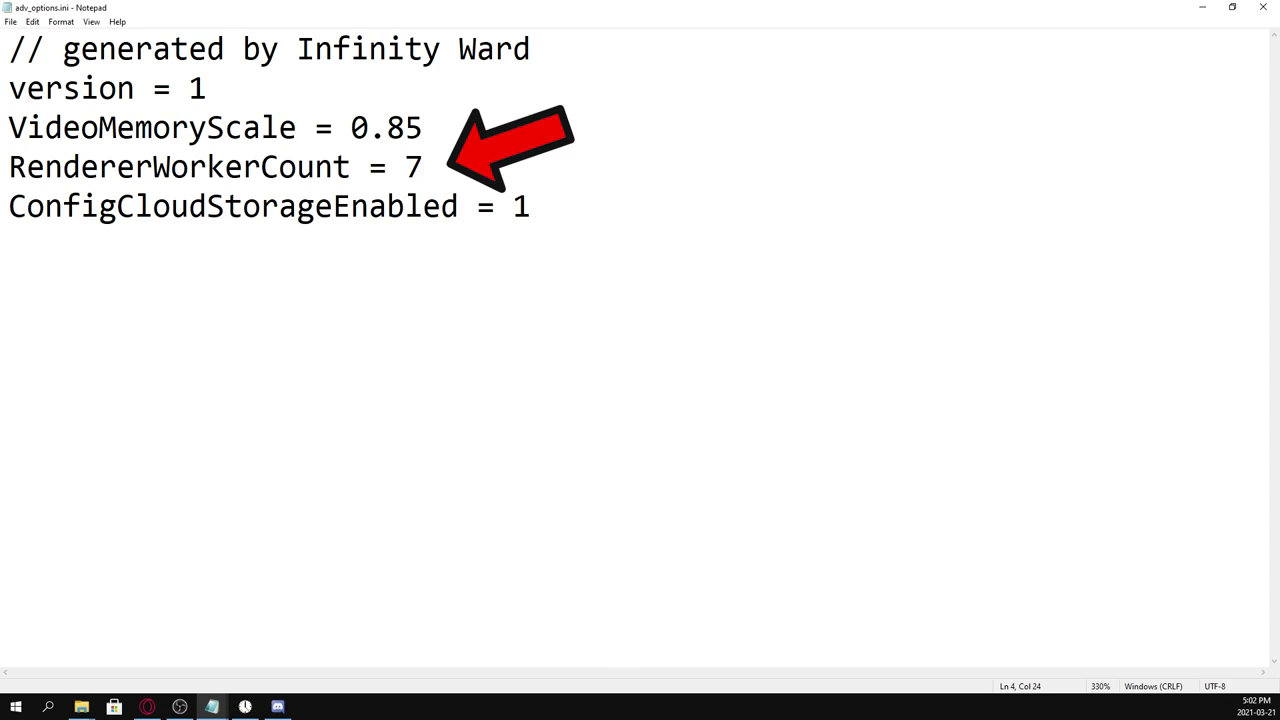
pyautogui.click(1202, 7)
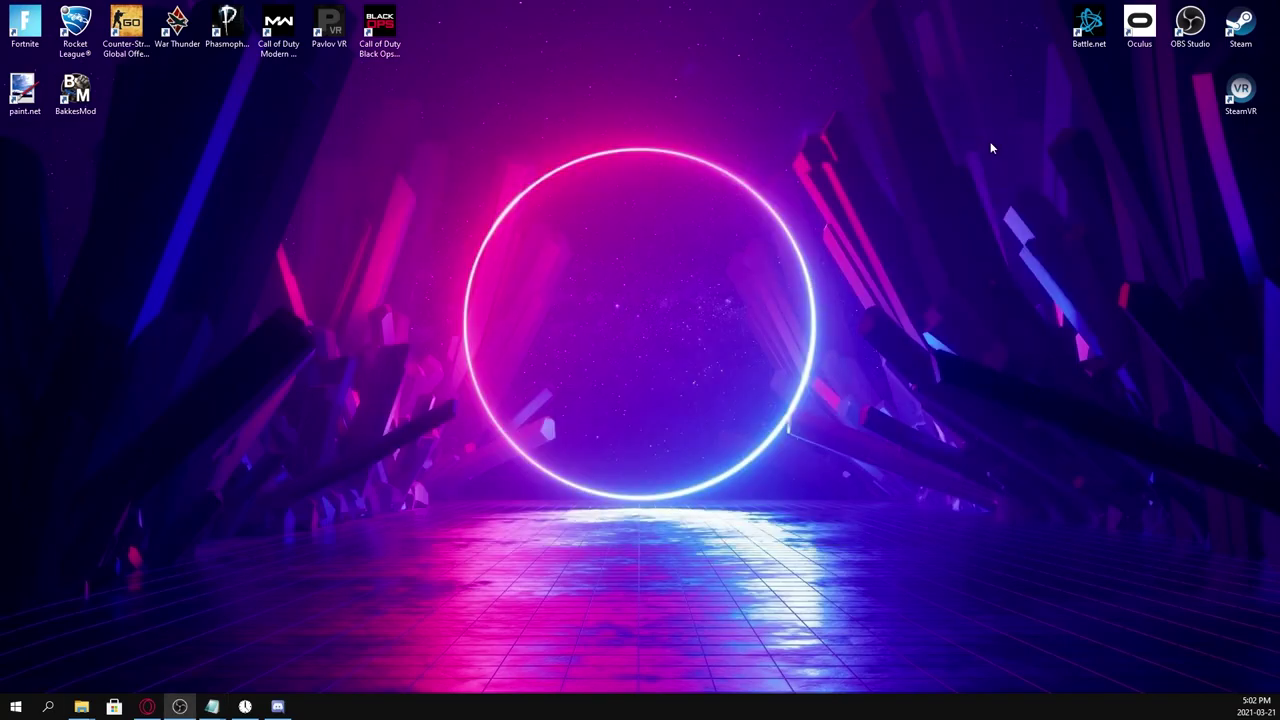
# Check the CPU's 8 cores and 16 logical processors on Task Manager's Performance tab.
pyautogui.rightClick(538, 689)
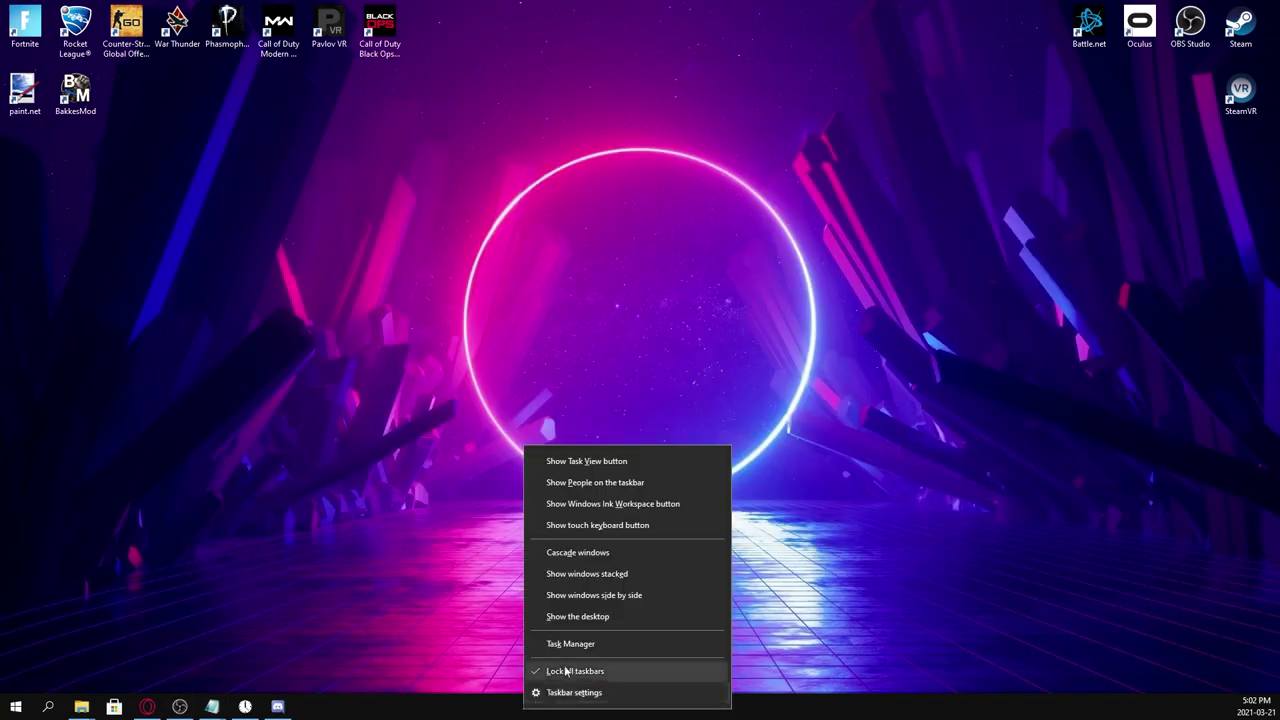
pyautogui.click(578, 645)
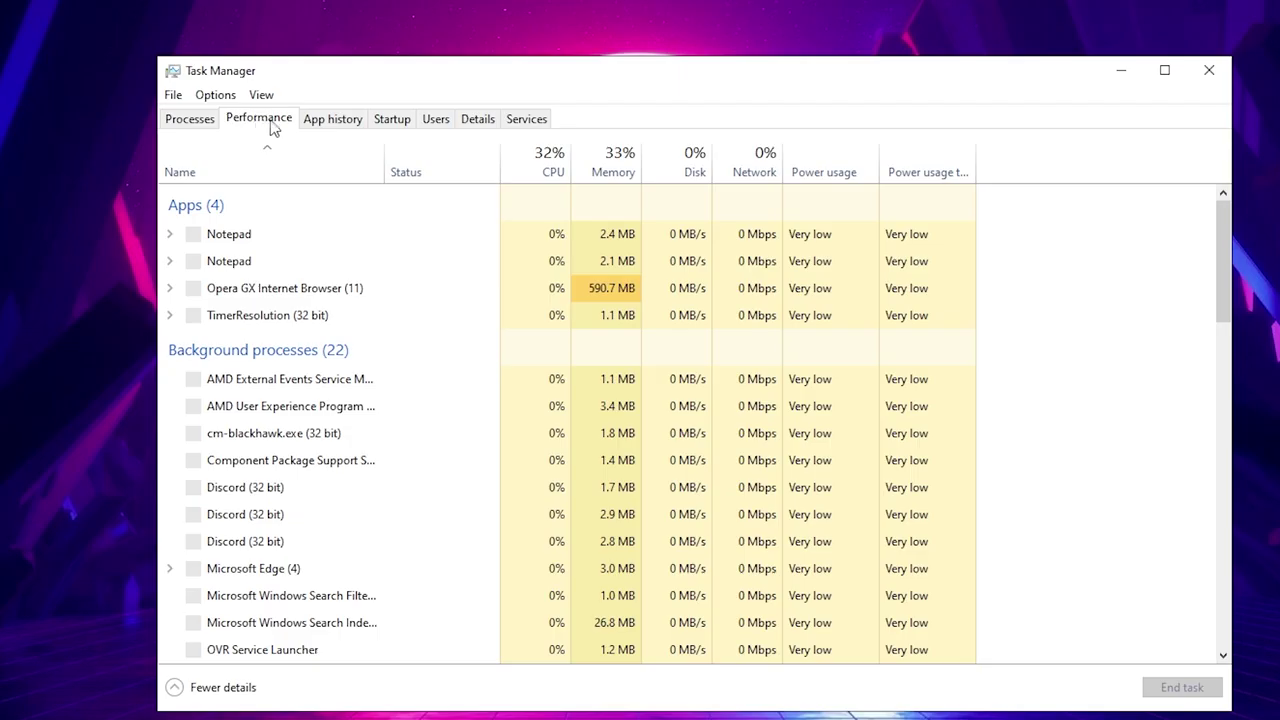
pyautogui.click(376, 193)
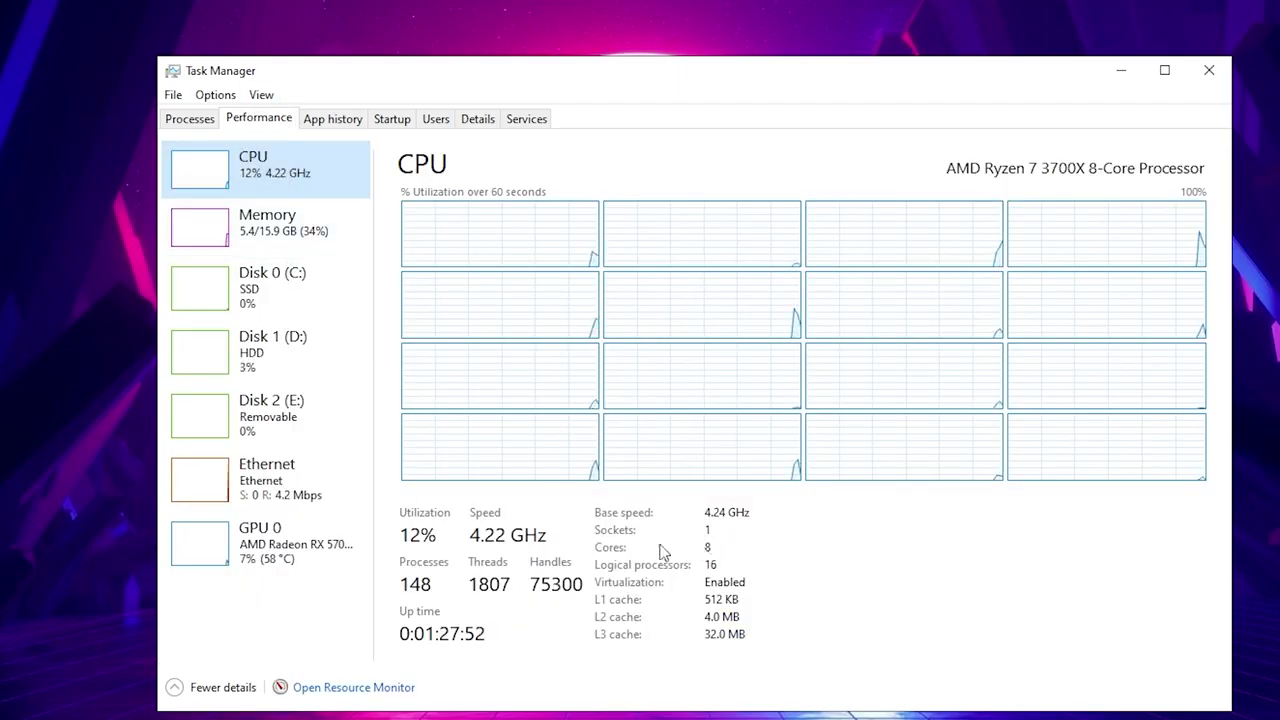
pyautogui.click(600, 556)
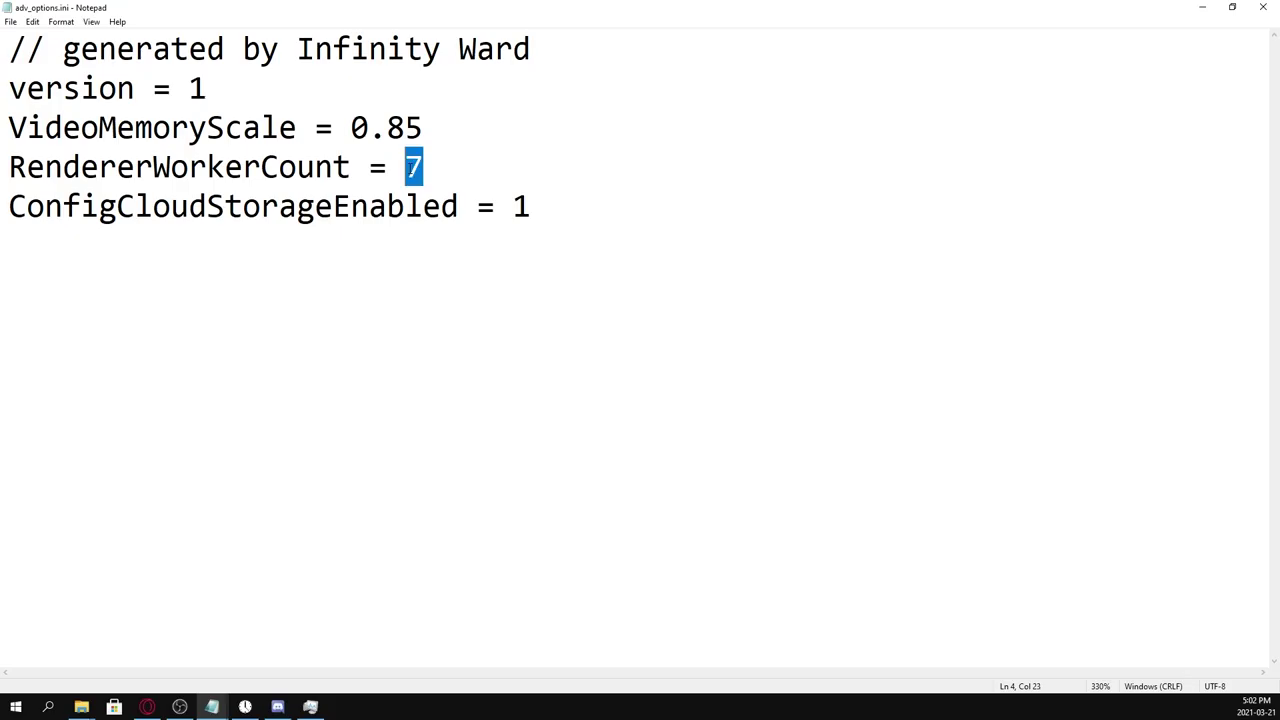
# Enter 8 for RendererWorkerCount and replace VideoMemoryScale's 0.85 with 0.75.
pyautogui.write('8')
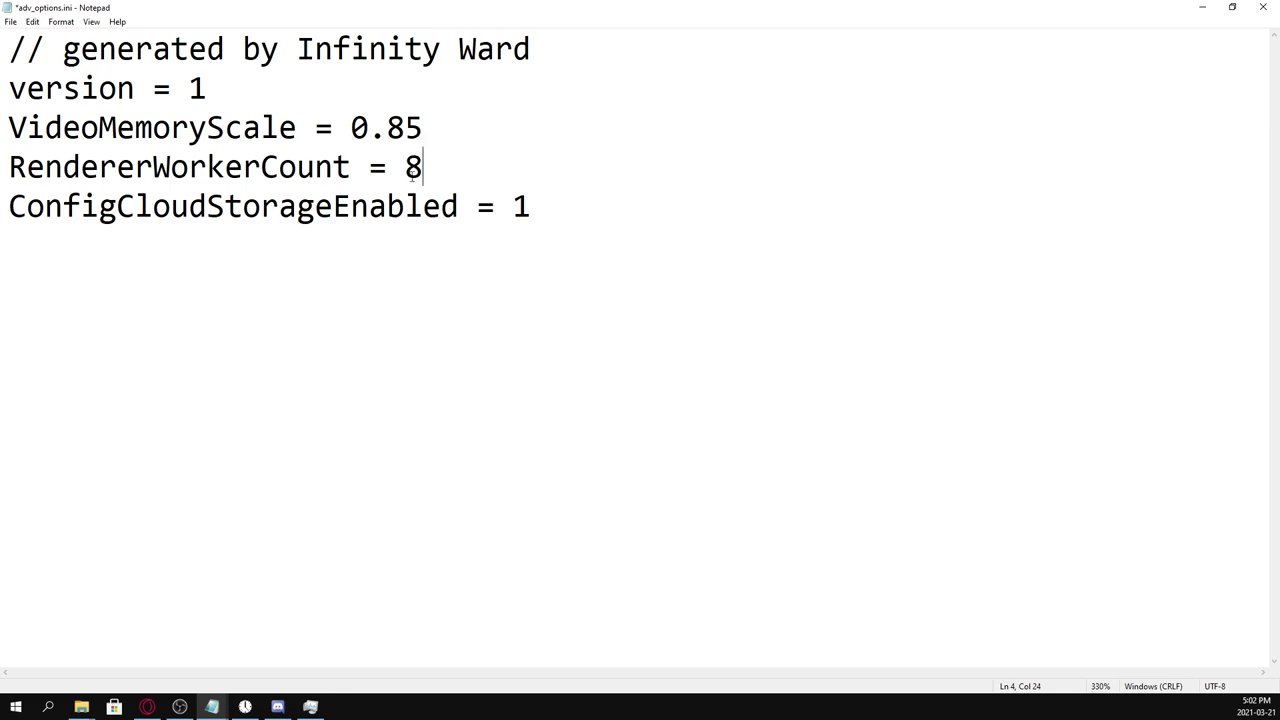
pyautogui.moveTo(9, 127); pyautogui.dragTo(388, 128)
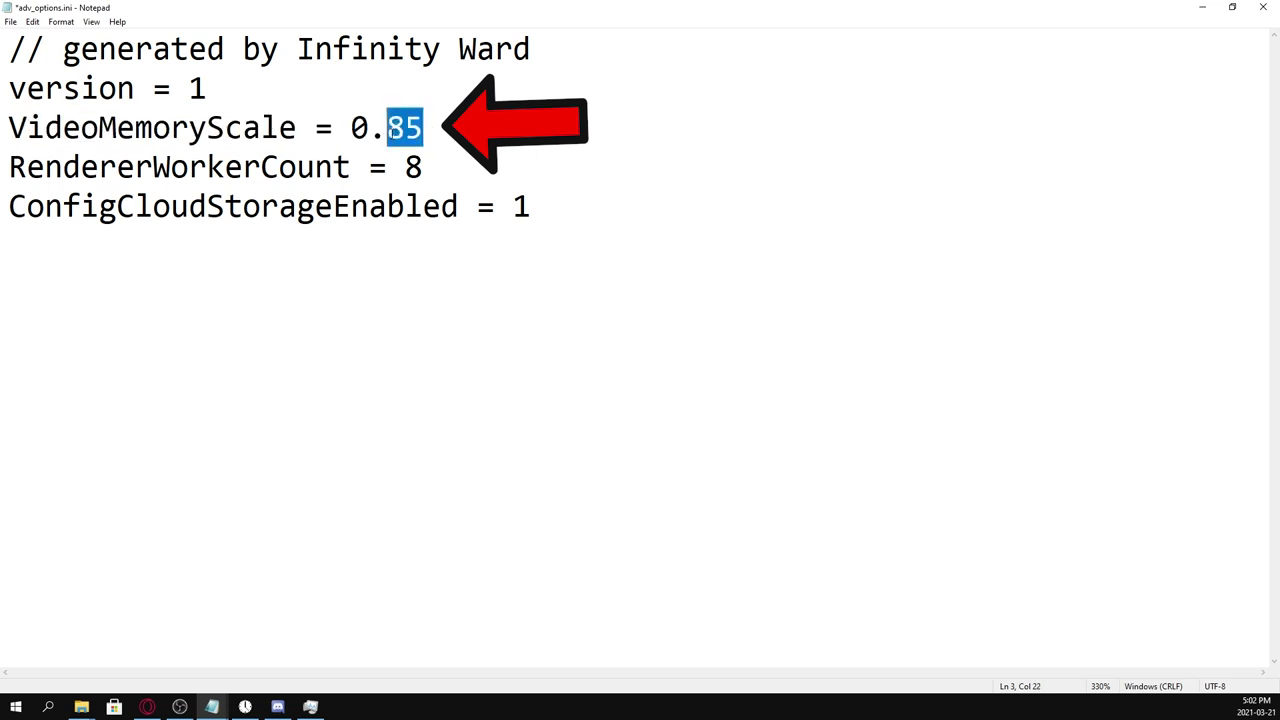
pyautogui.press('BackSpace')
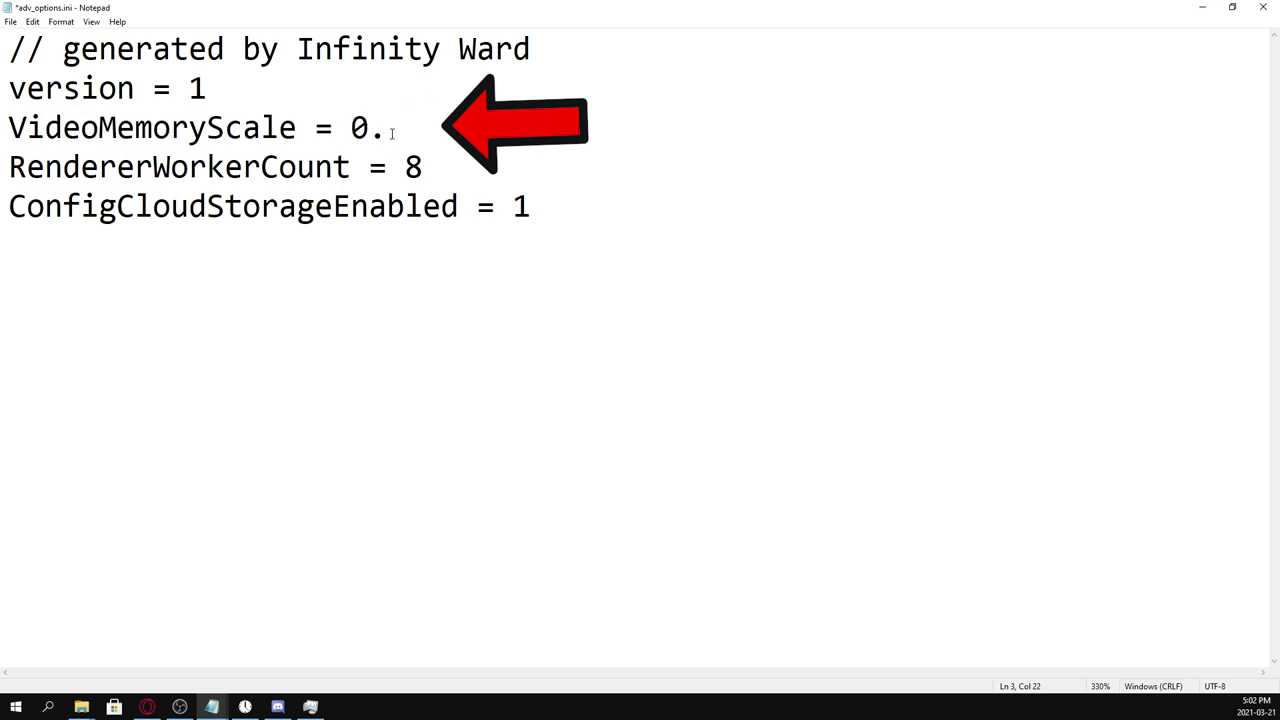
pyautogui.write('75')
pyautogui.moveTo(420, 127); pyautogui.dragTo(367, 128)
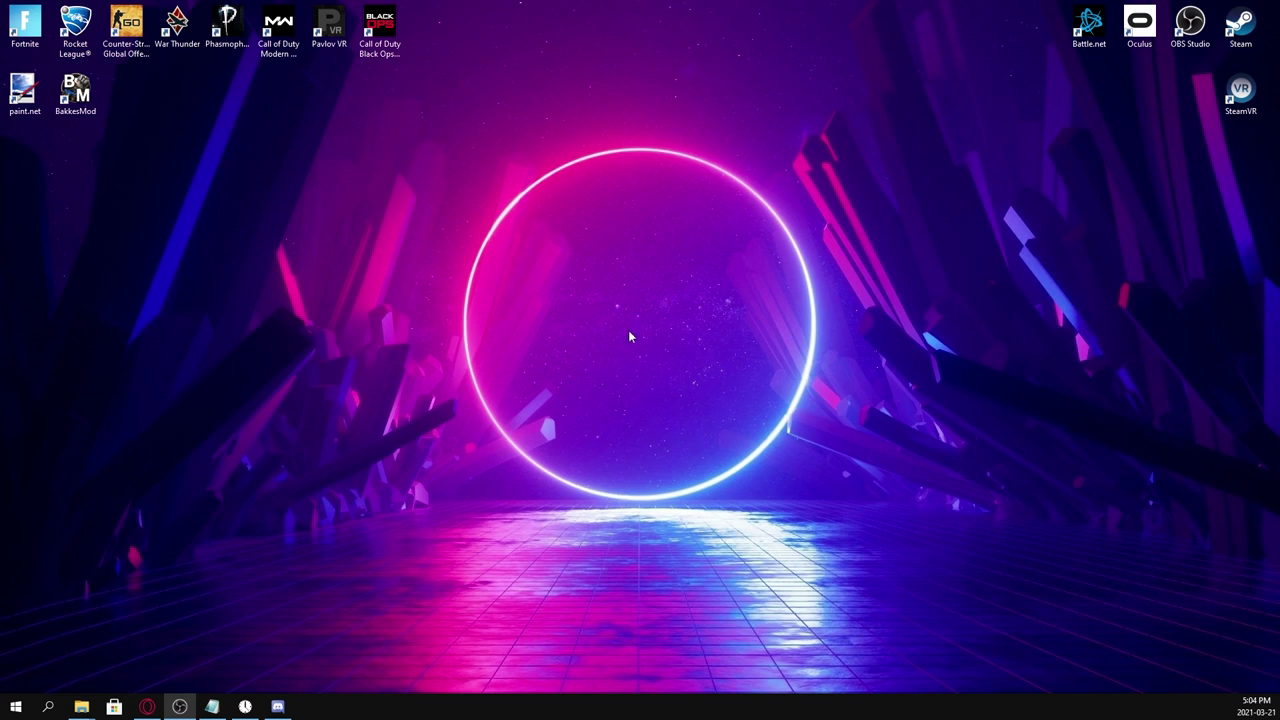
# Launch Call of Duty Modern Warfare from its desktop shortcut and bring up Task Manager.
pyautogui.click(279, 24)
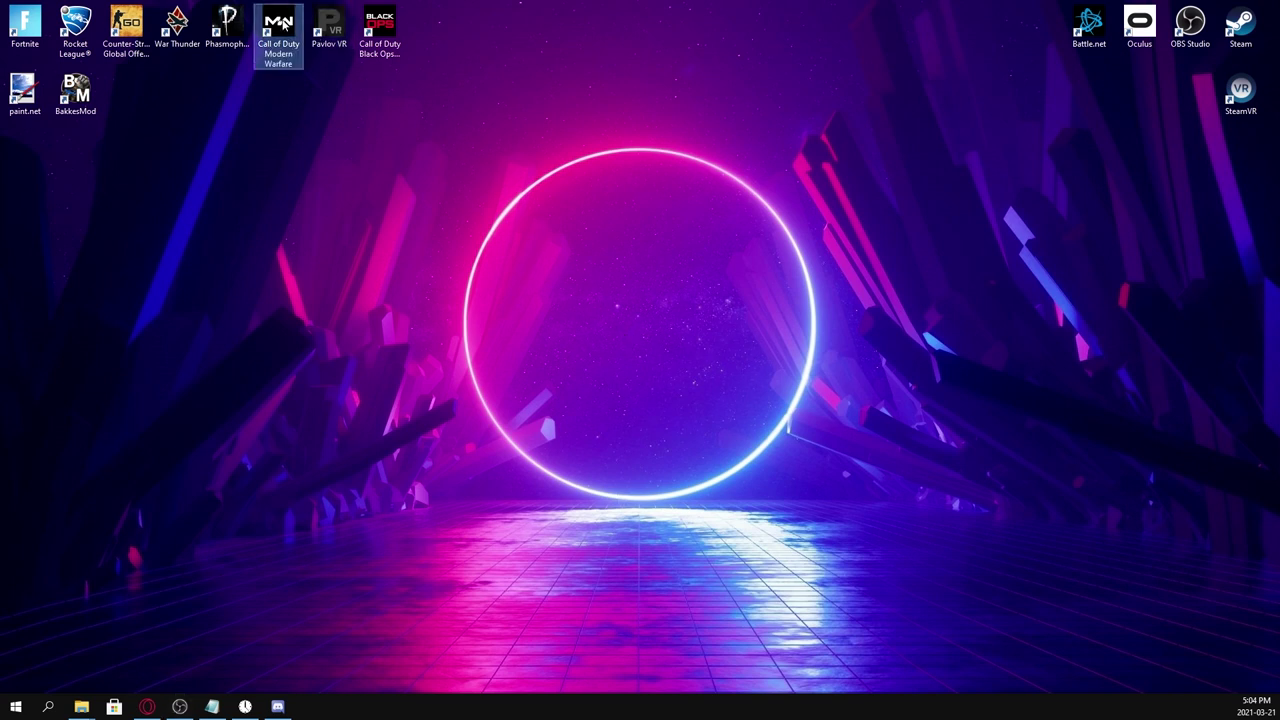
pyautogui.doubleClick(279, 24)
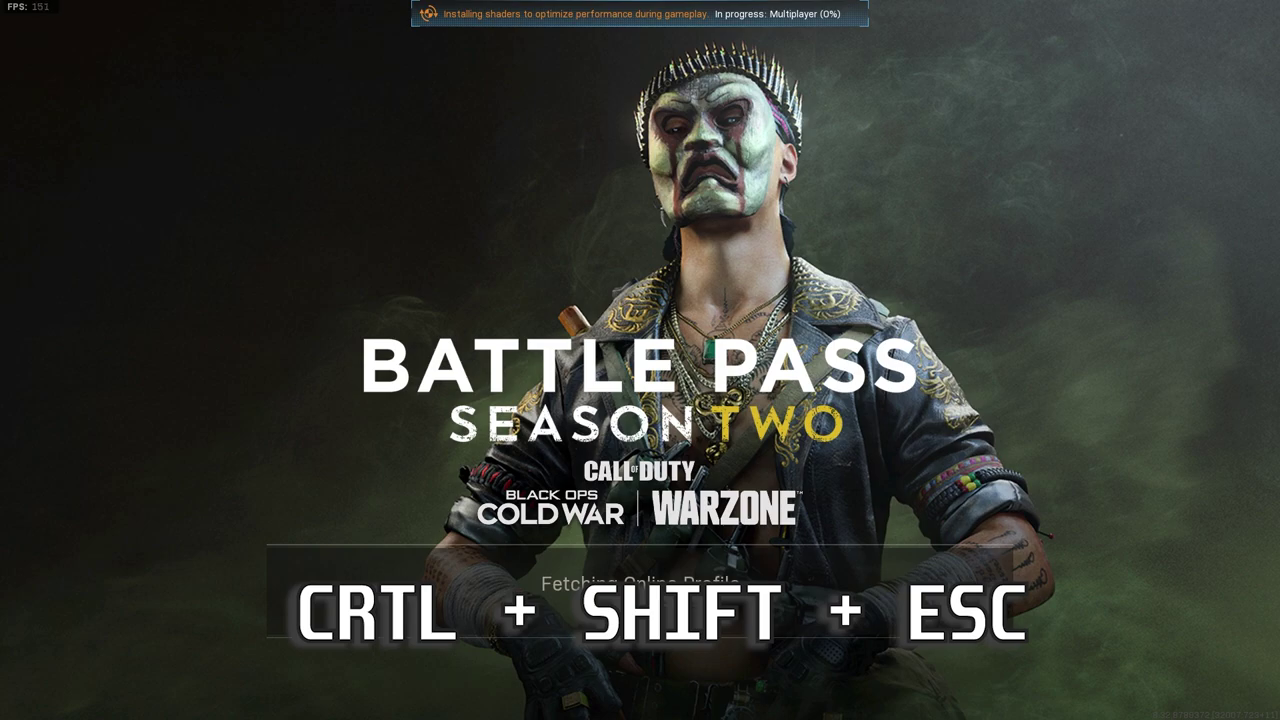
pyautogui.hotkey('ctrl', 'shift', 'Escape')
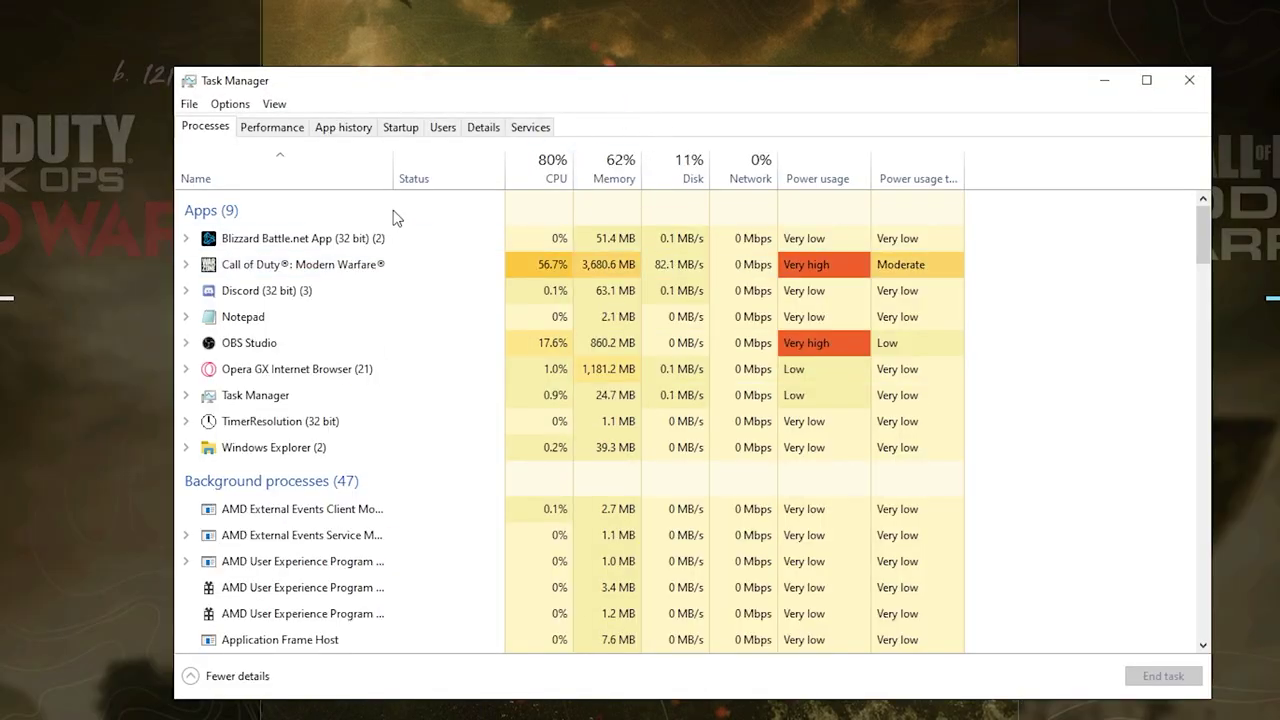
# Find ModernWarfare.exe in the Details tab and uncheck CPU 0 in its processor affinity.
pyautogui.rightClick(343, 264)
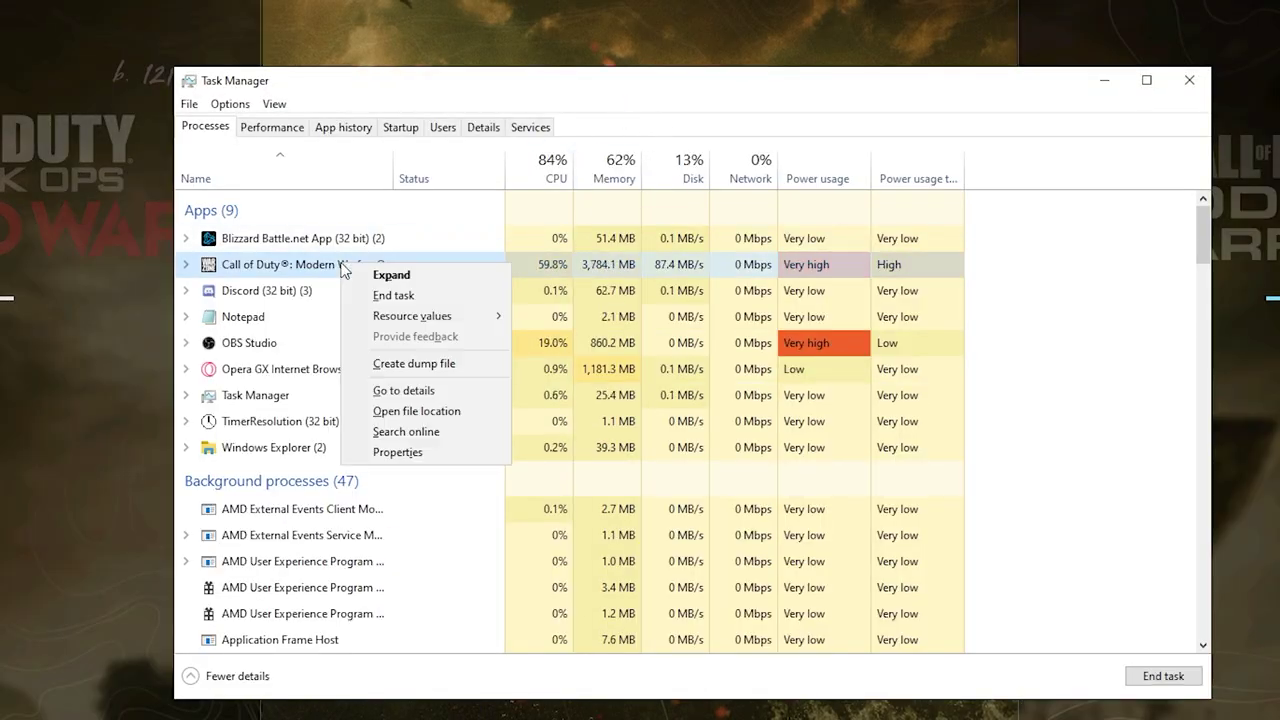
pyautogui.click(404, 391)
pyautogui.rightClick(273, 485)
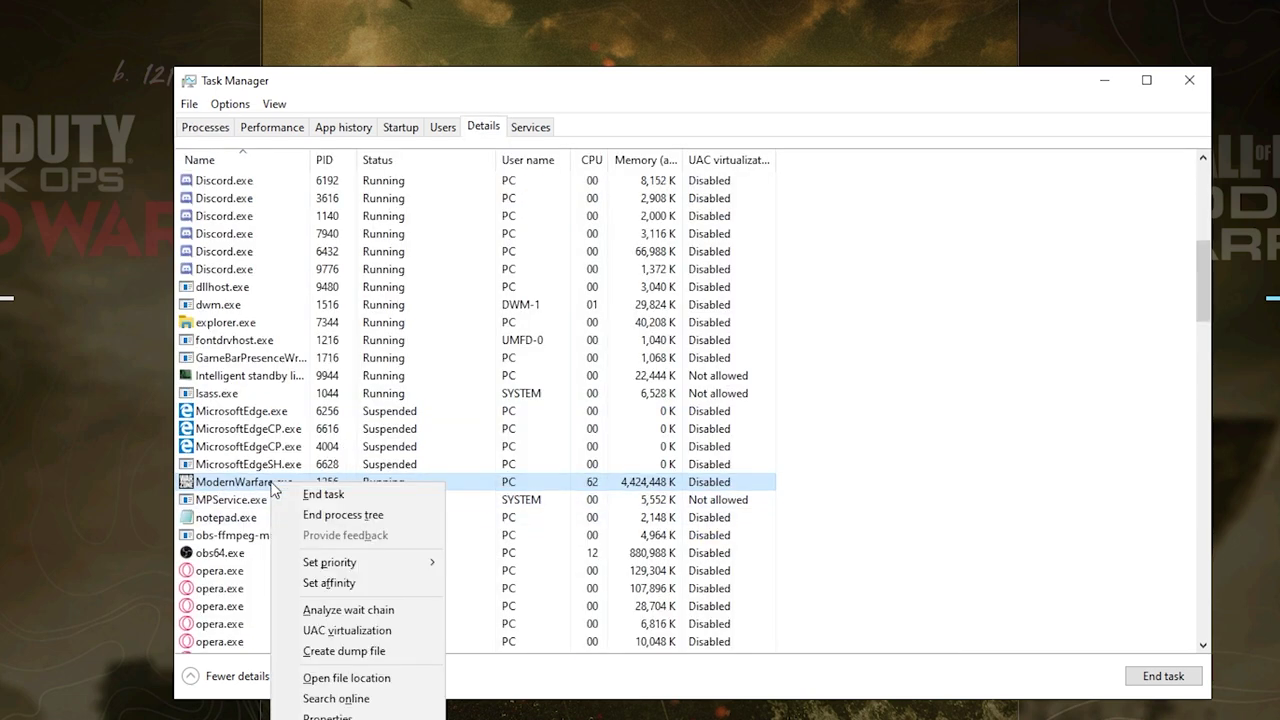
pyautogui.moveTo(385, 566)
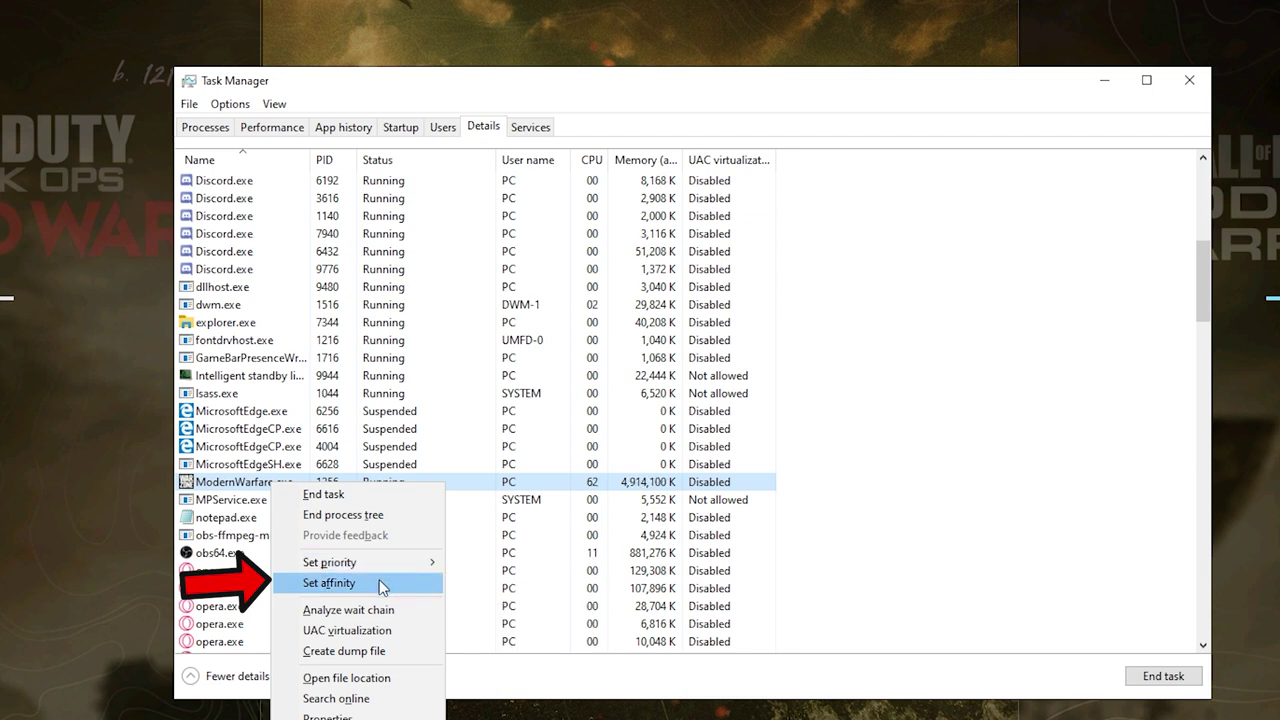
pyautogui.click(329, 583)
pyautogui.scroll(-2, 220, 320)
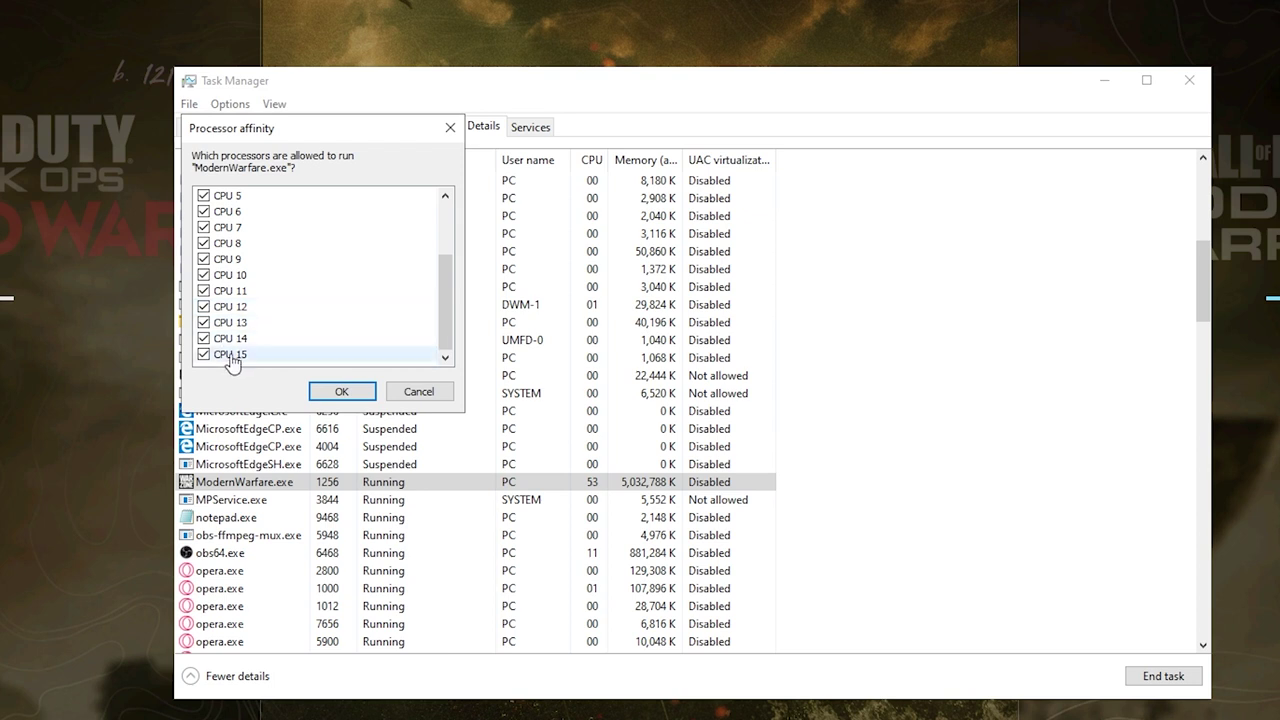
pyautogui.scroll(3, 220, 300)
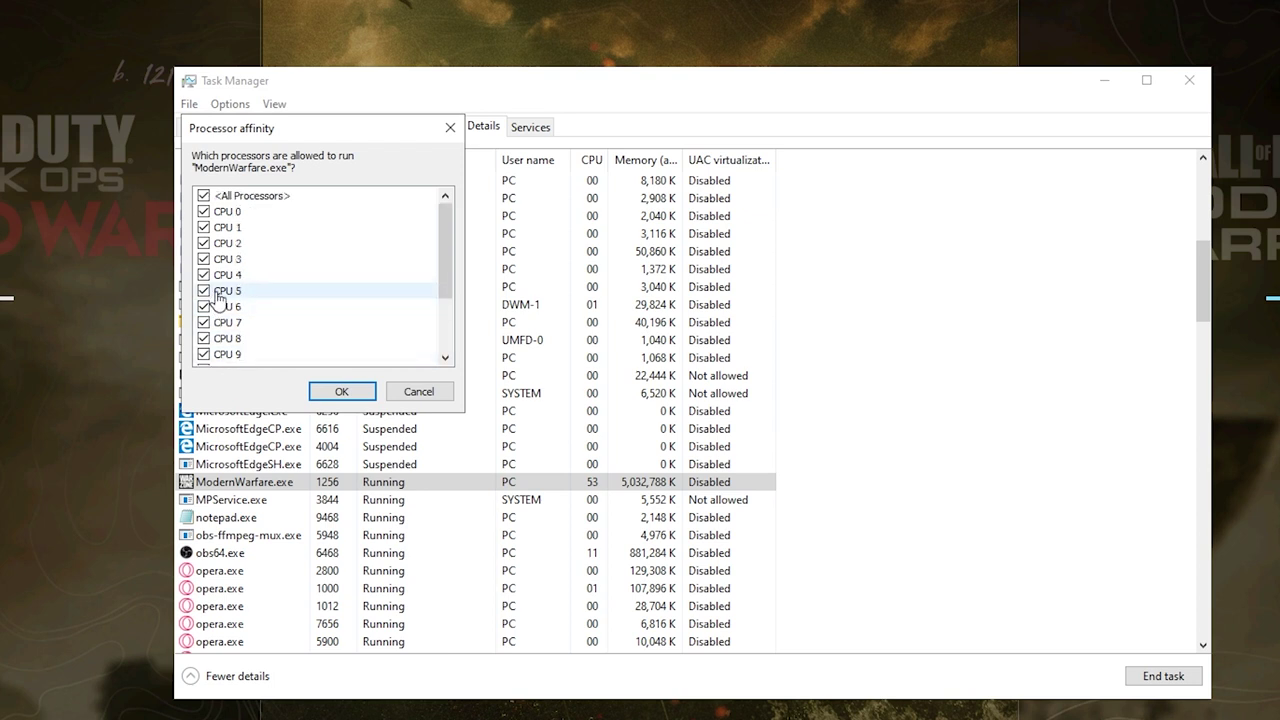
pyautogui.click(204, 212)
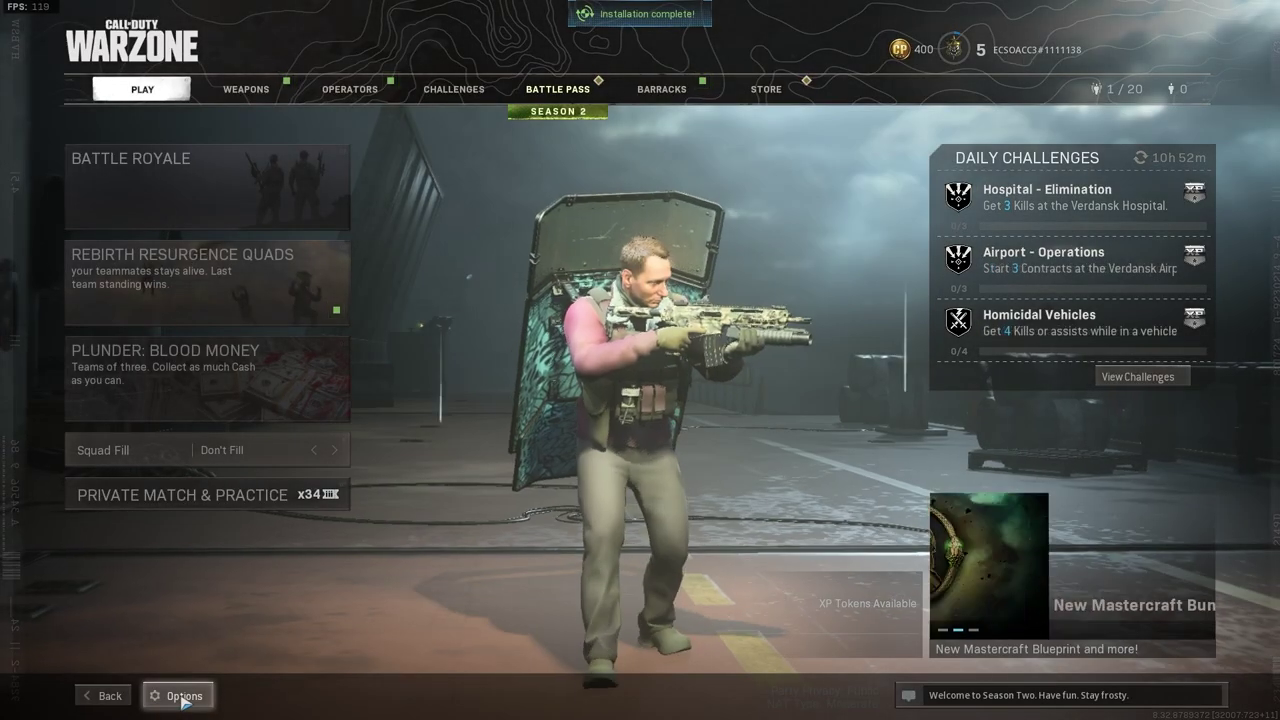
# In Warzone's Graphics options, set Fullscreen display mode and keep the 144 Hz refresh rate.
pyautogui.click(180, 696)
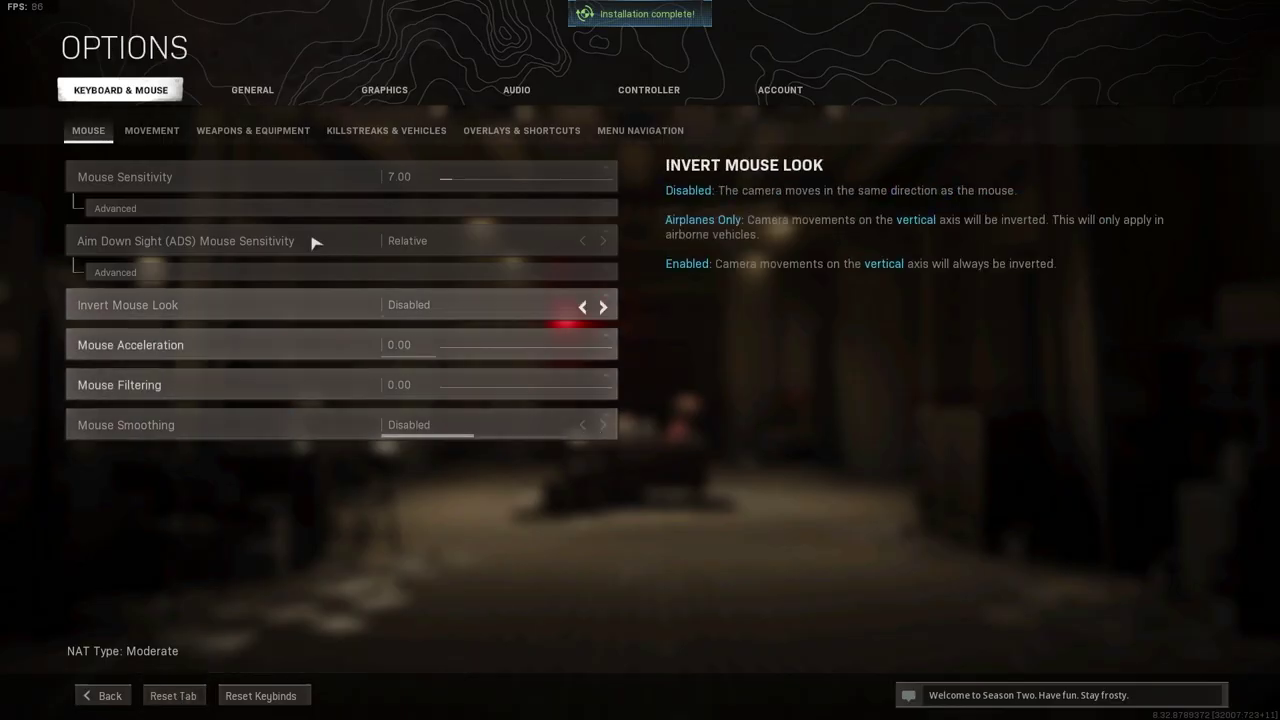
pyautogui.click(388, 92)
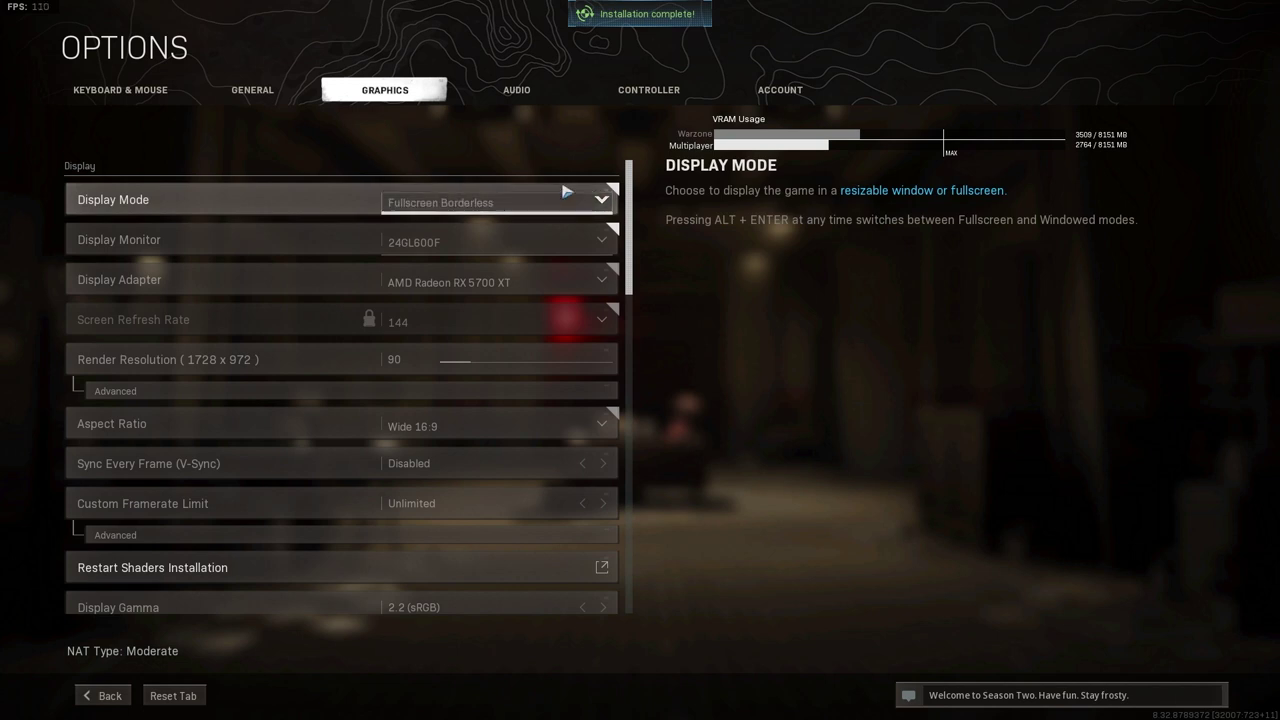
pyautogui.click(519, 209)
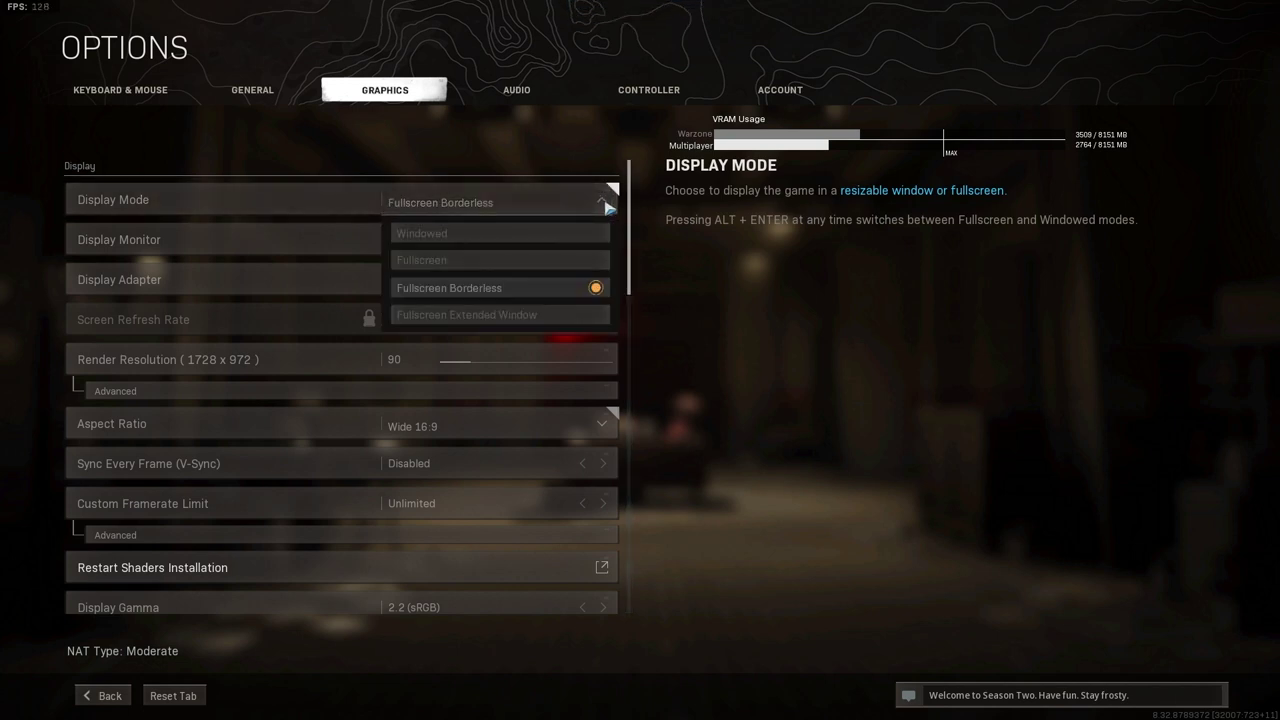
pyautogui.click(488, 266)
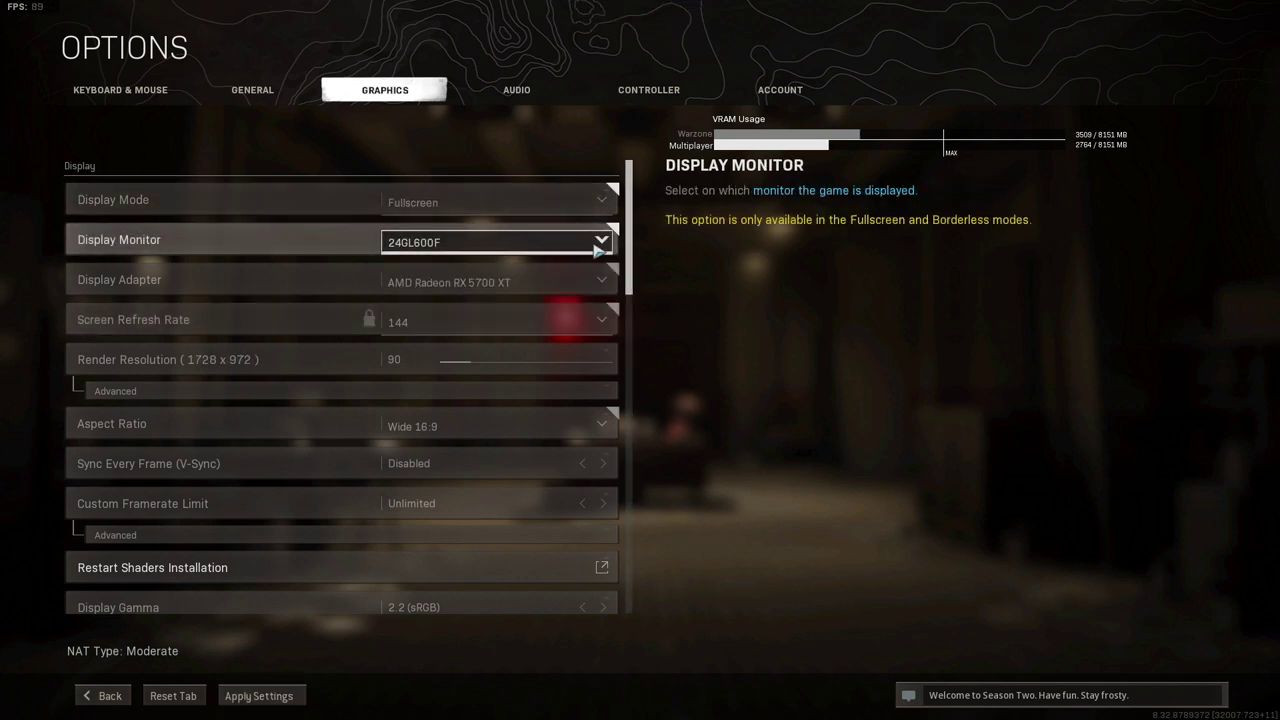
pyautogui.click(535, 272)
pyautogui.click(476, 308)
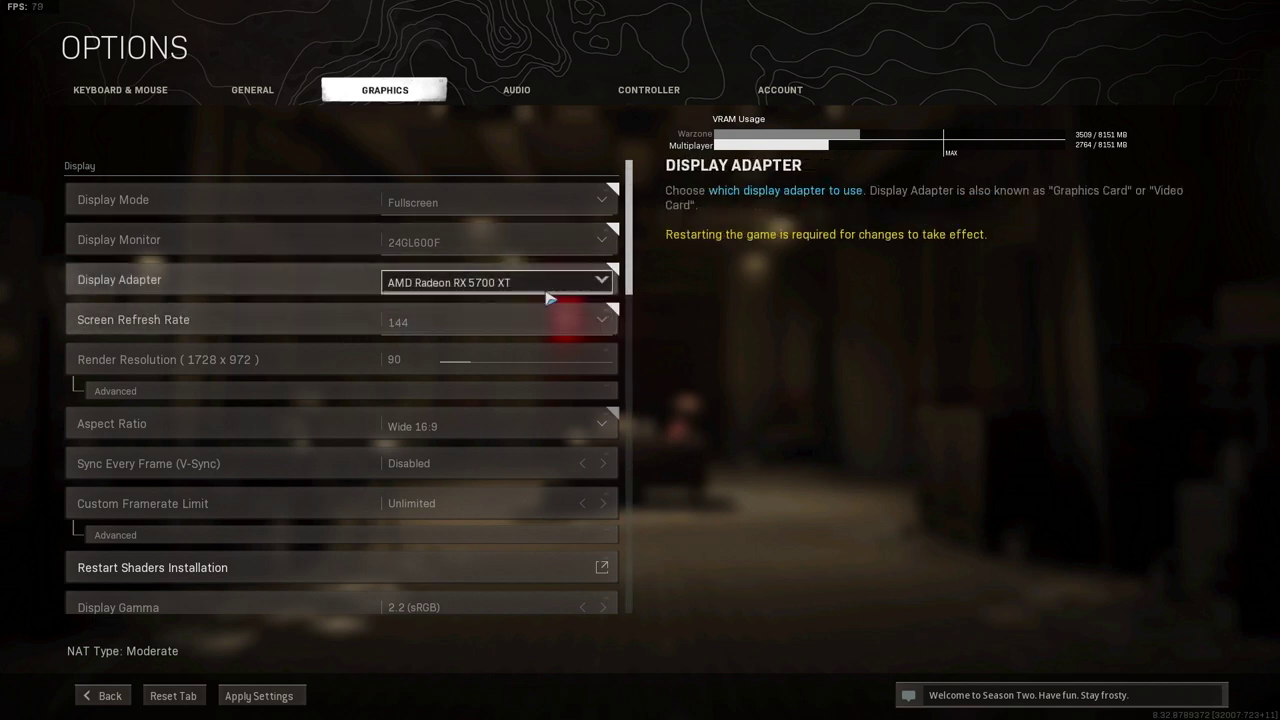
pyautogui.click(513, 291)
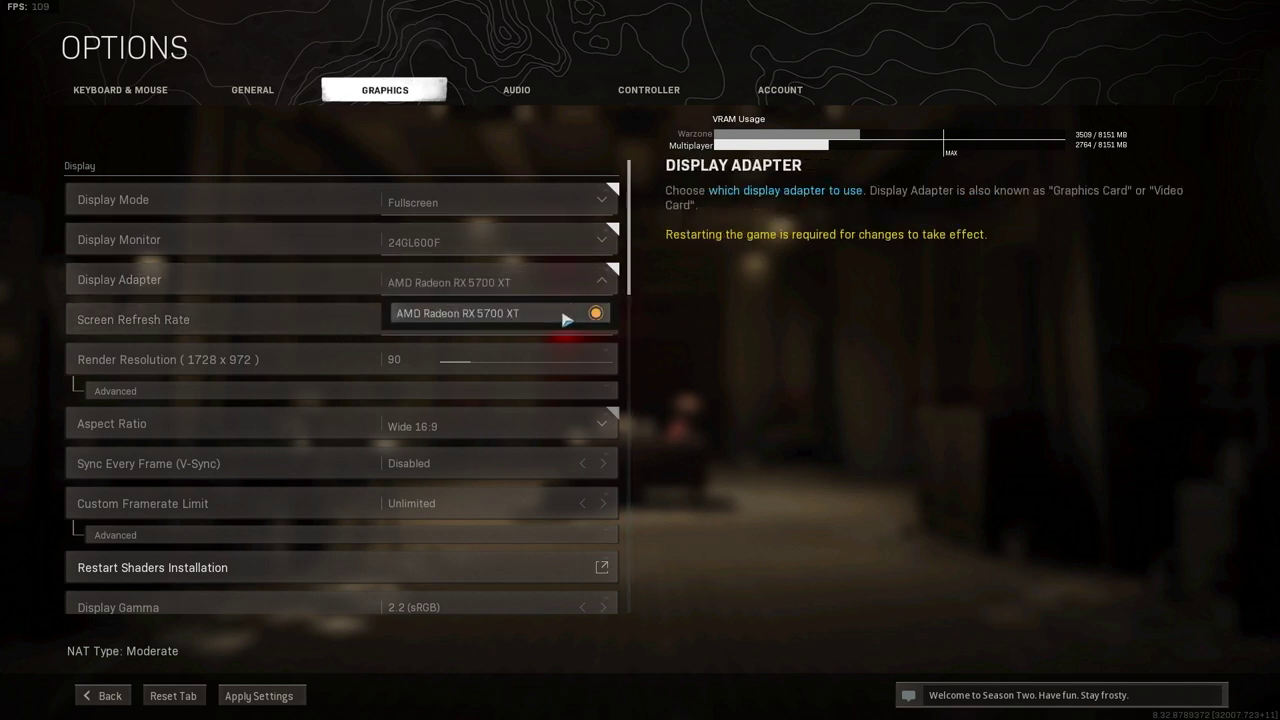
pyautogui.click(500, 316)
pyautogui.click(495, 320)
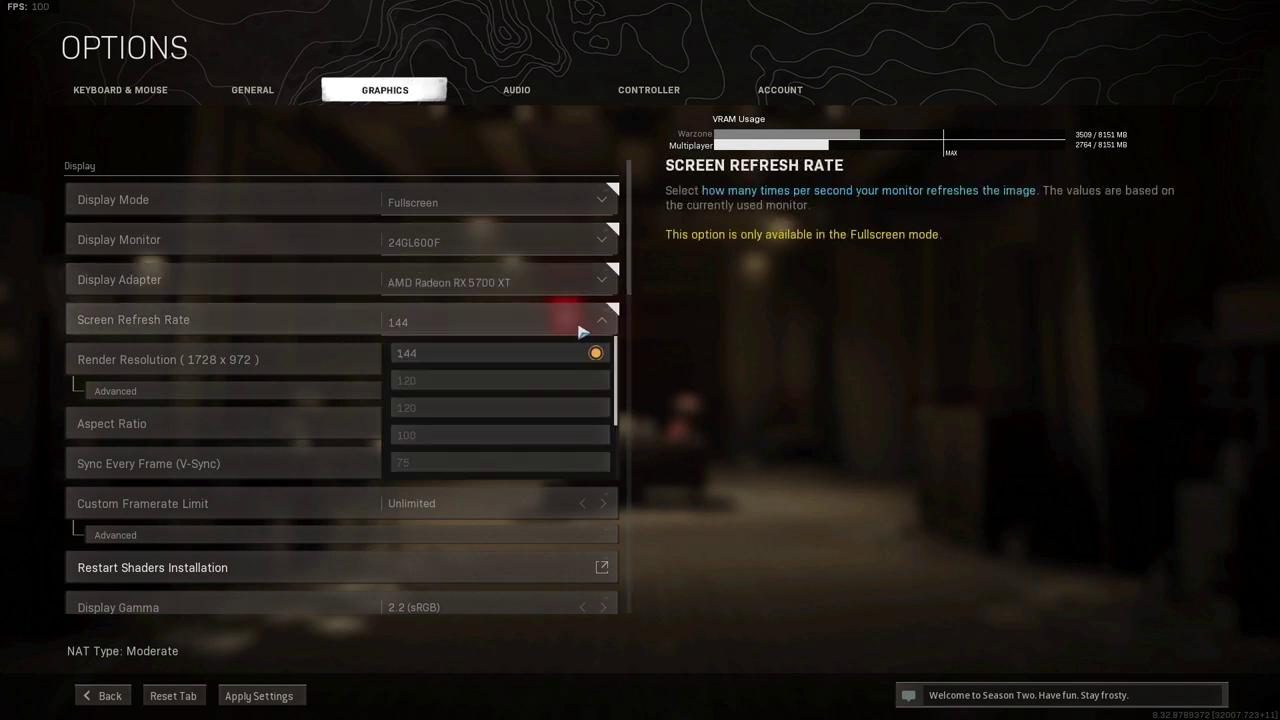
pyautogui.click(430, 358)
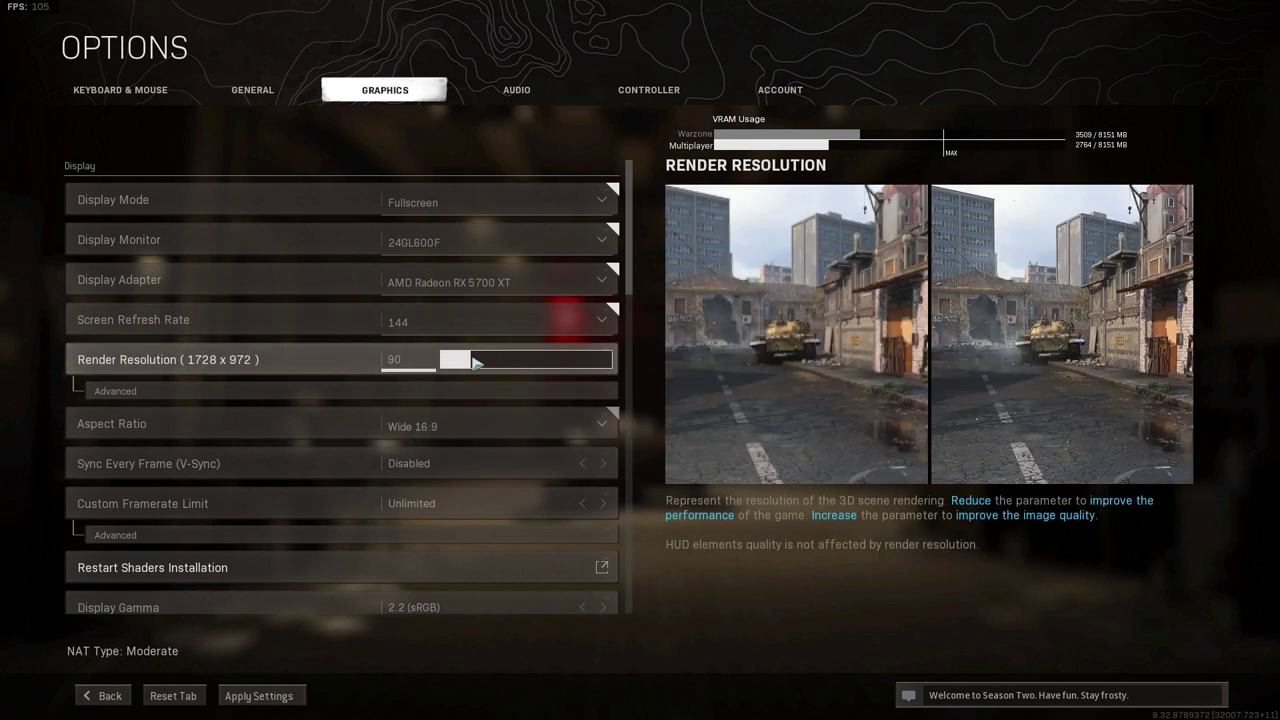
# Set Render Resolution to 100 and keep 1920x1080 as the advanced Display Resolution.
pyautogui.moveTo(480, 367); pyautogui.dragTo(490, 367)
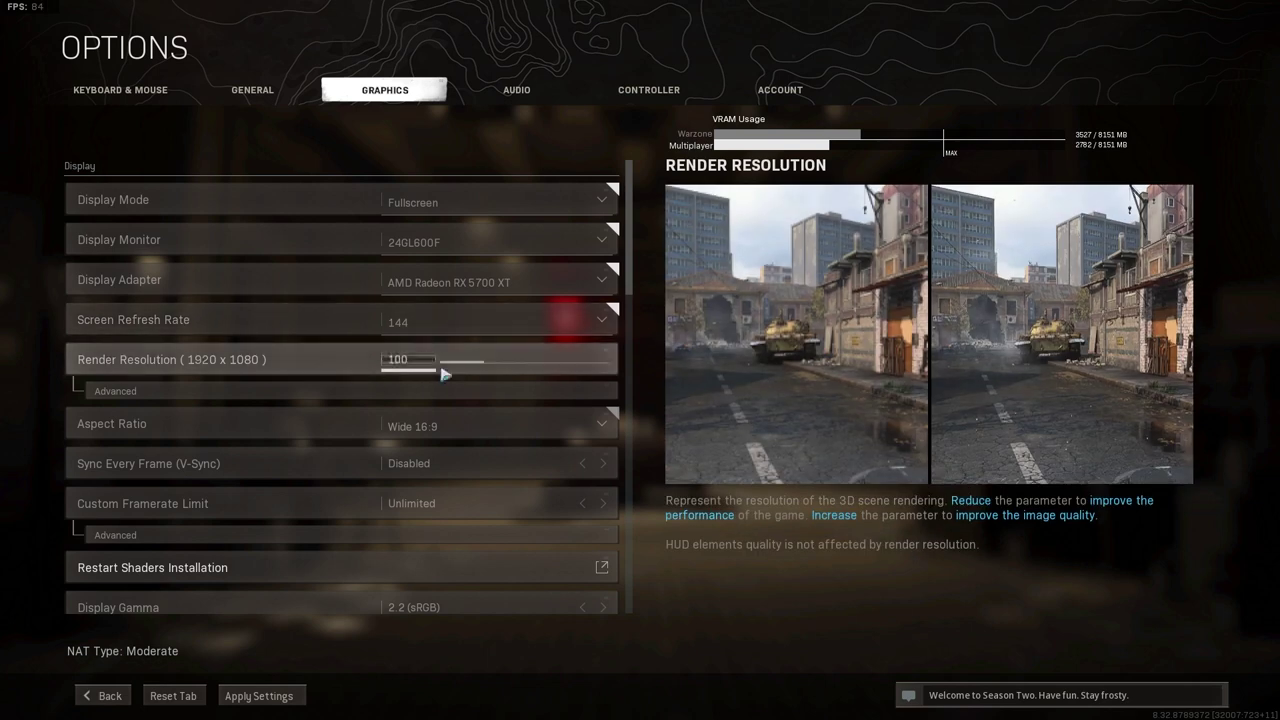
pyautogui.moveTo(485, 367)
pyautogui.mouseDown()
pyautogui.moveTo(436, 368)
pyautogui.moveTo(525, 368)
pyautogui.moveTo(494, 367)
pyautogui.mouseUp()
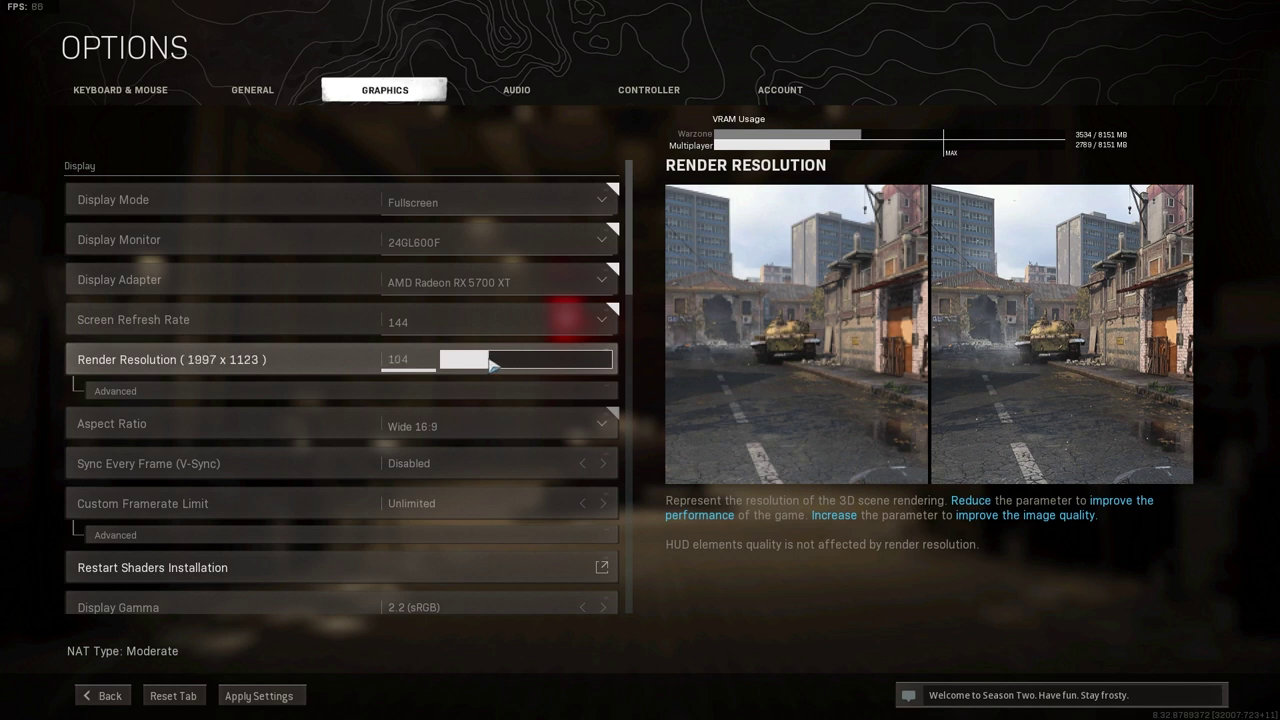
pyautogui.click(520, 391)
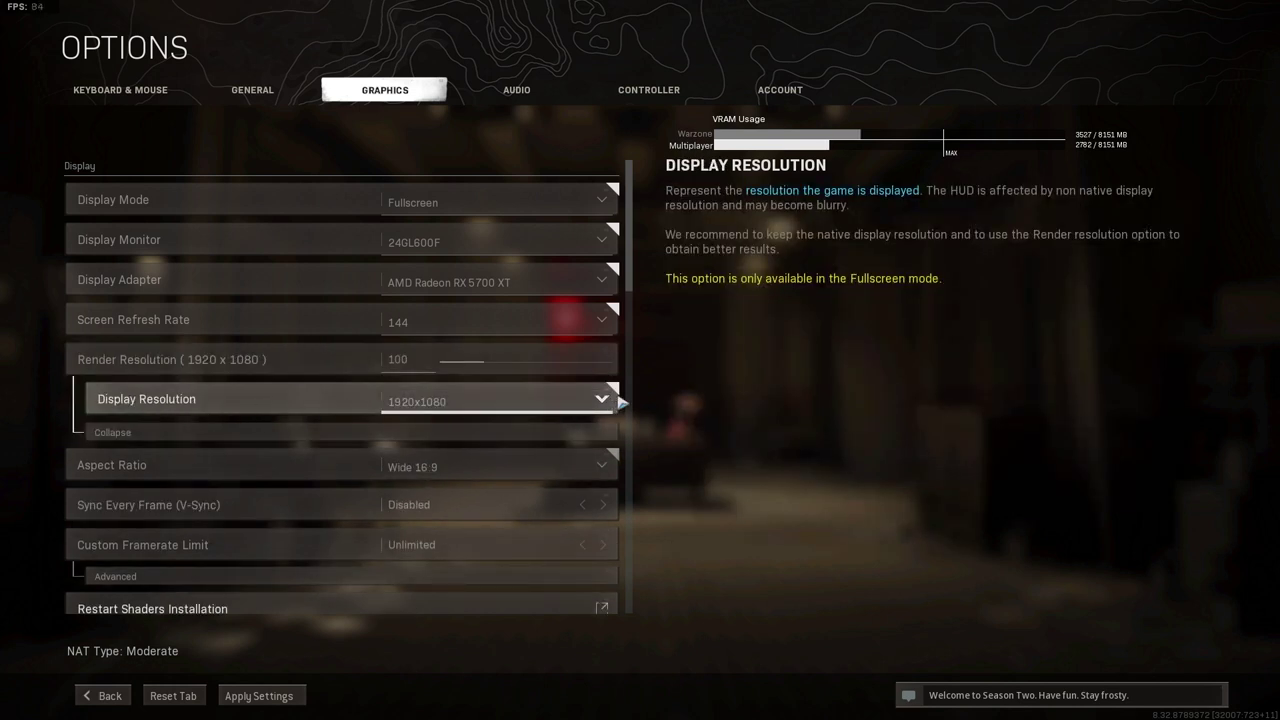
pyautogui.click(398, 405)
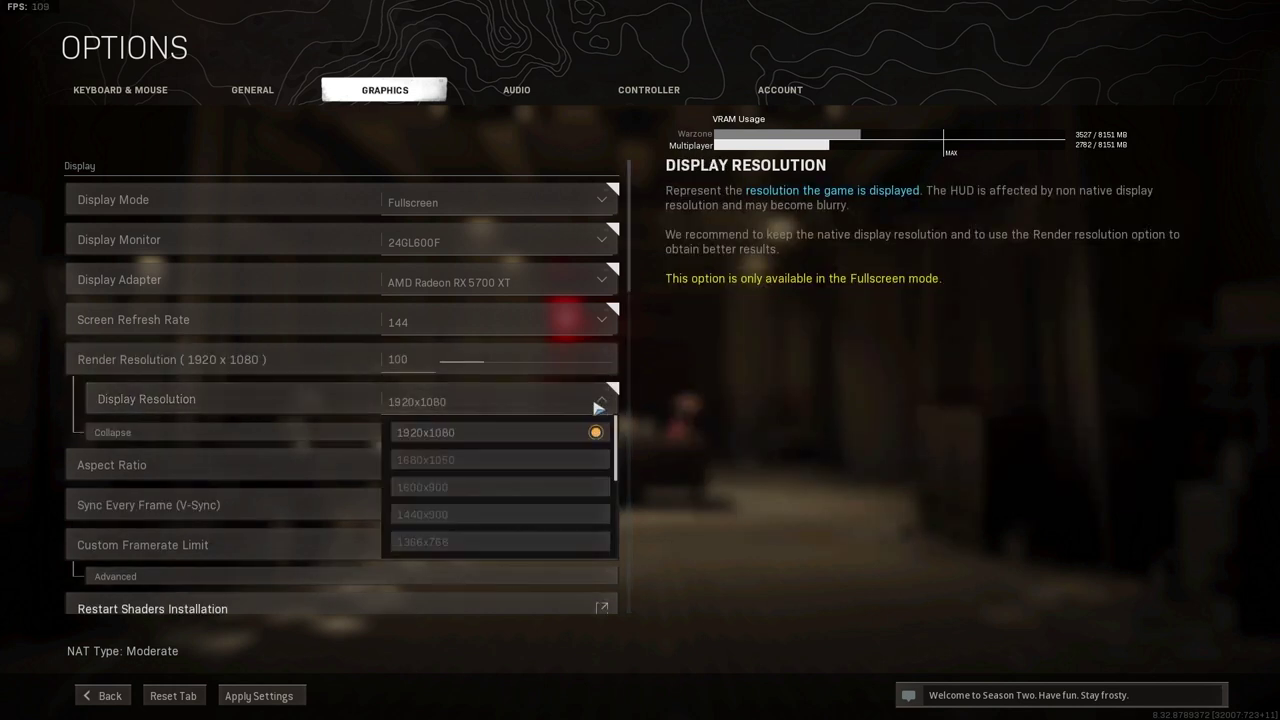
pyautogui.click(343, 434)
pyautogui.click(440, 440)
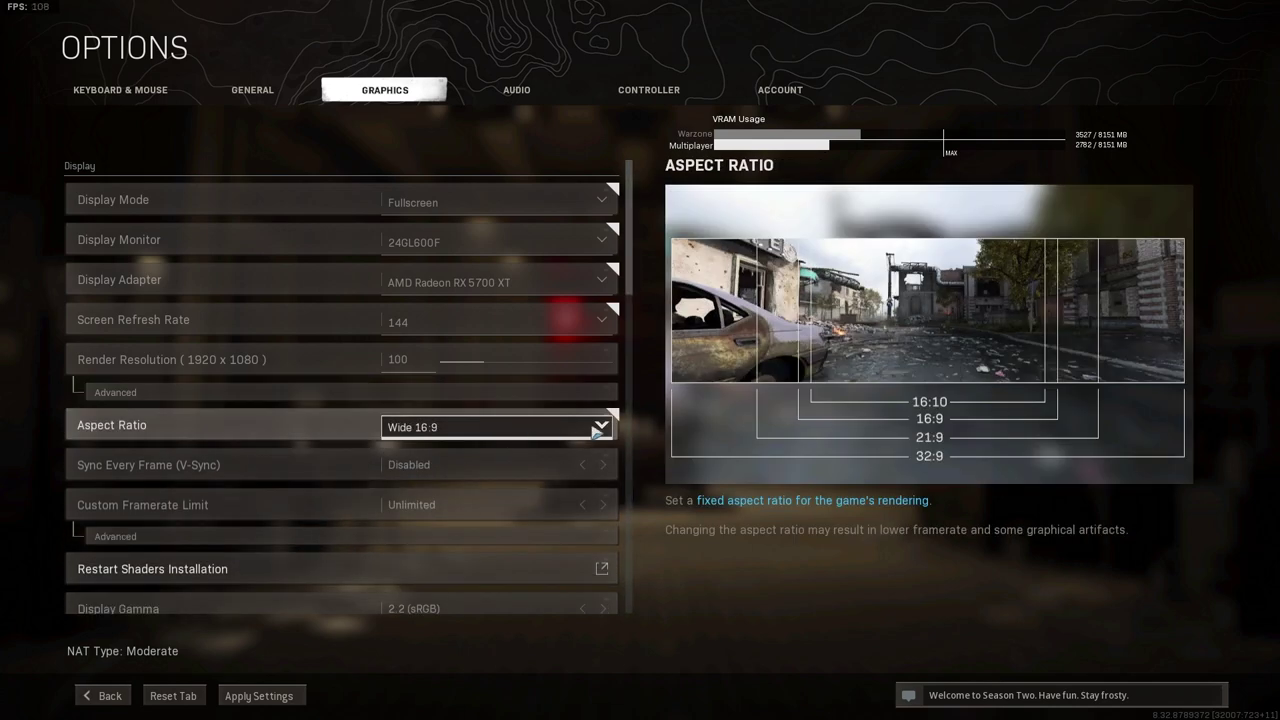
pyautogui.scroll(-2, 556, 451)
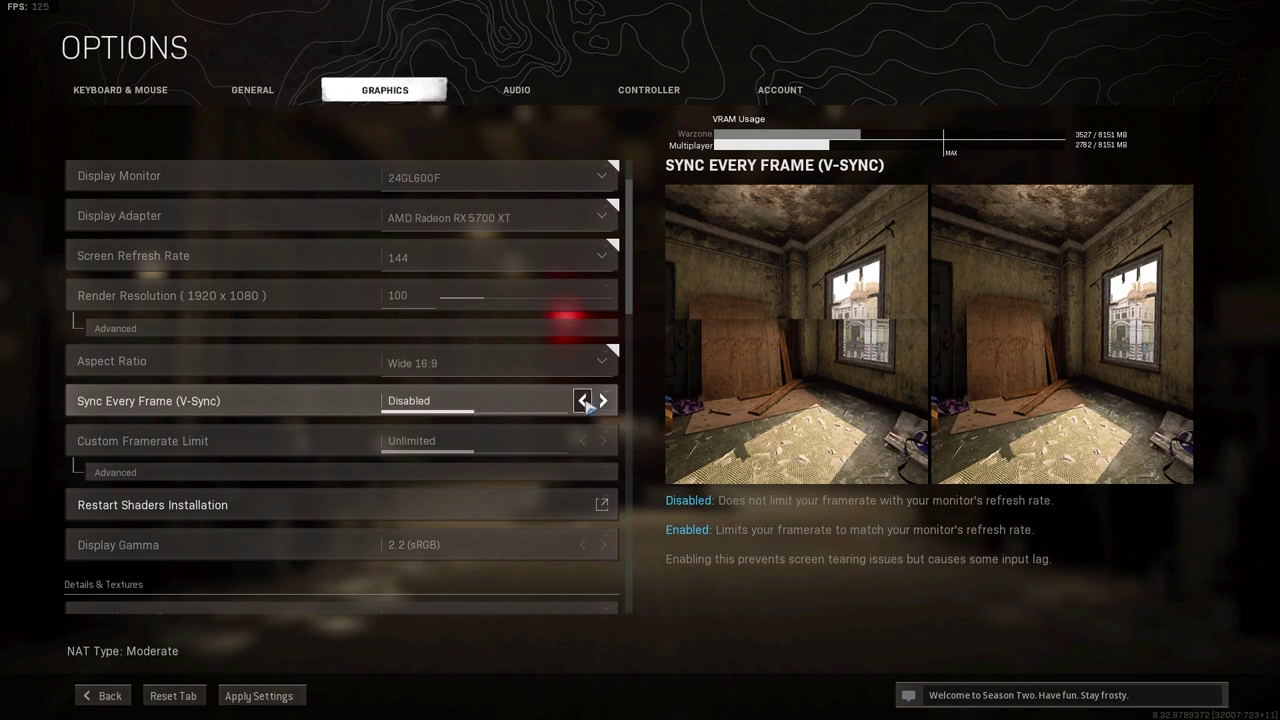
pyautogui.scroll(-1, 535, 445)
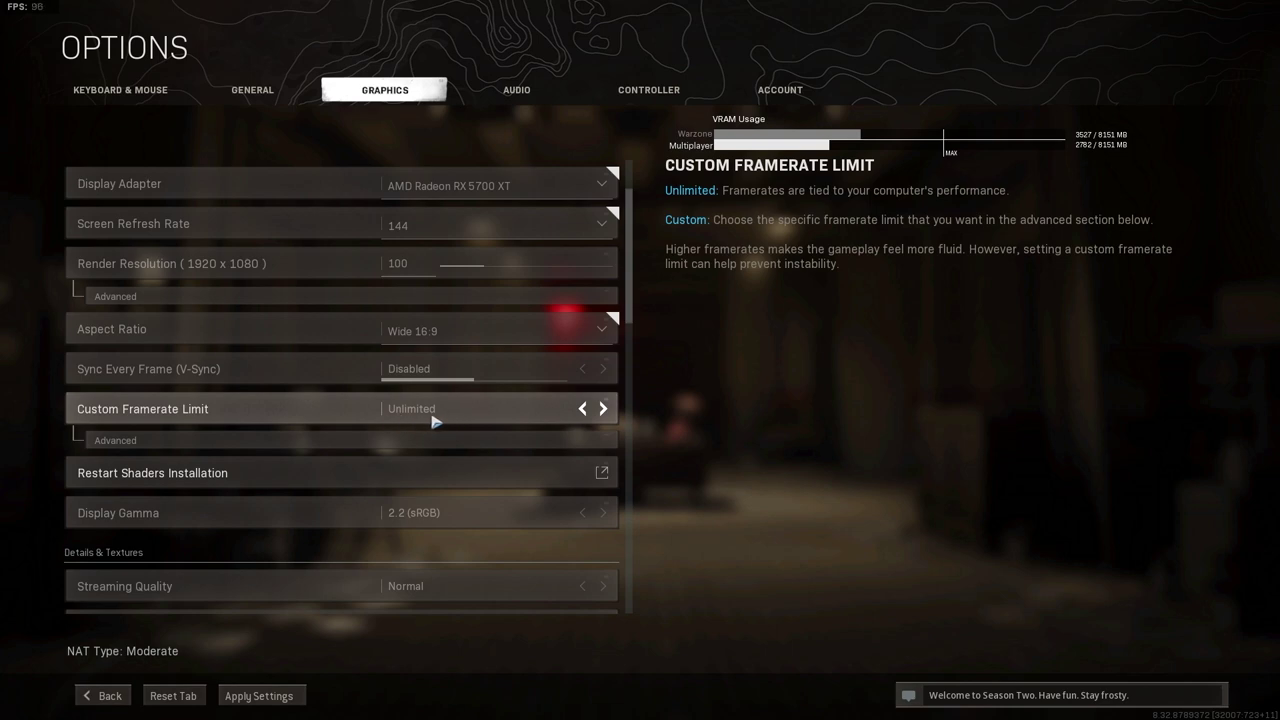
pyautogui.scroll(-1, 433, 421)
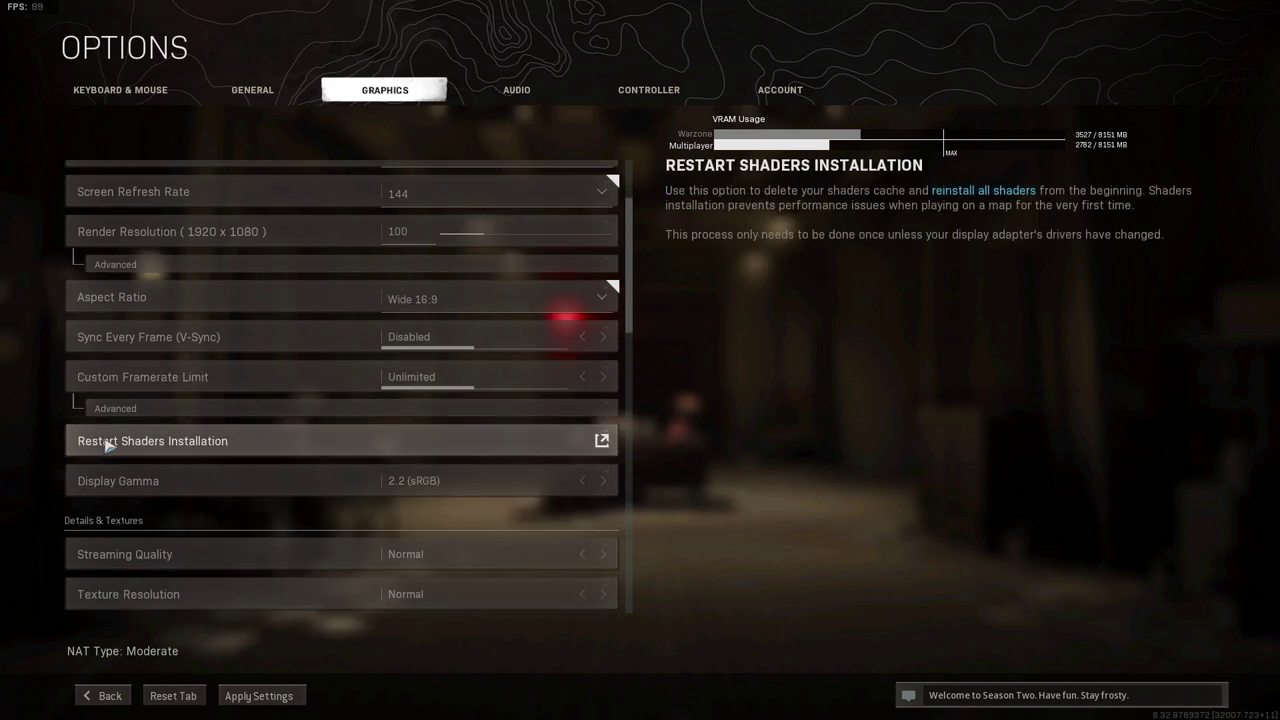
# Restart the shader installation and confirm with RESTART.
pyautogui.click(600, 440)
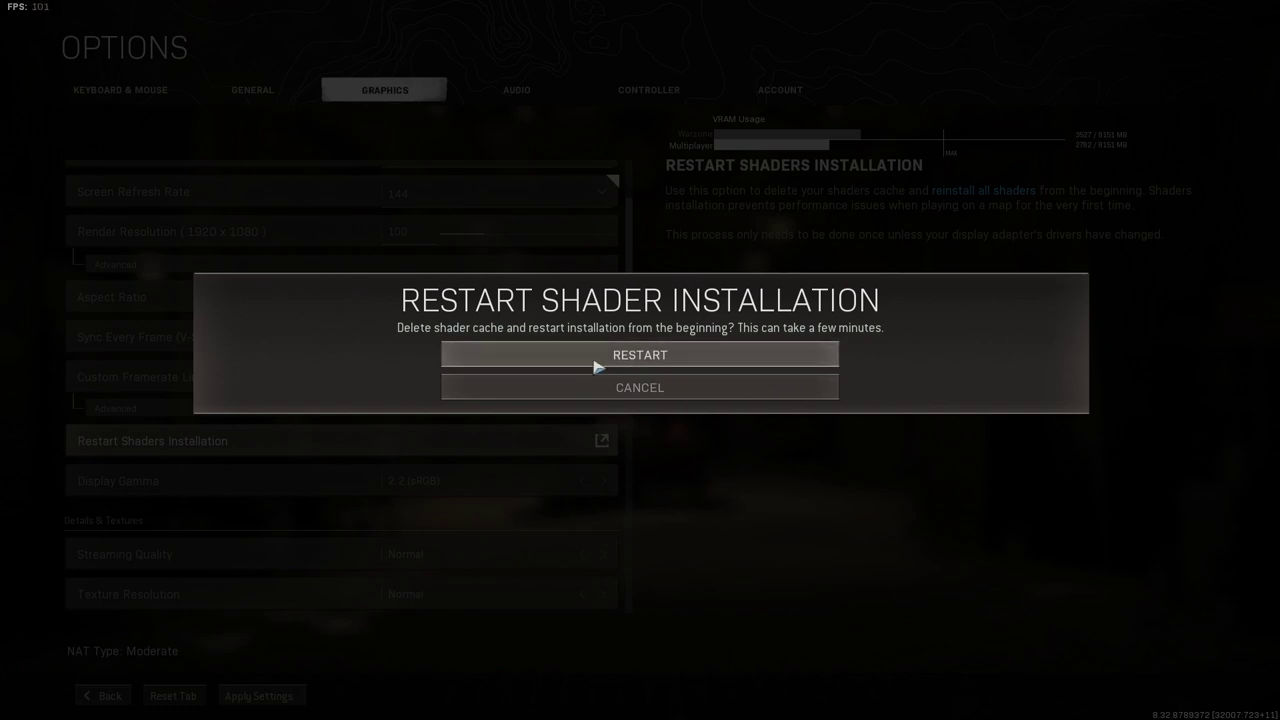
pyautogui.click(658, 354)
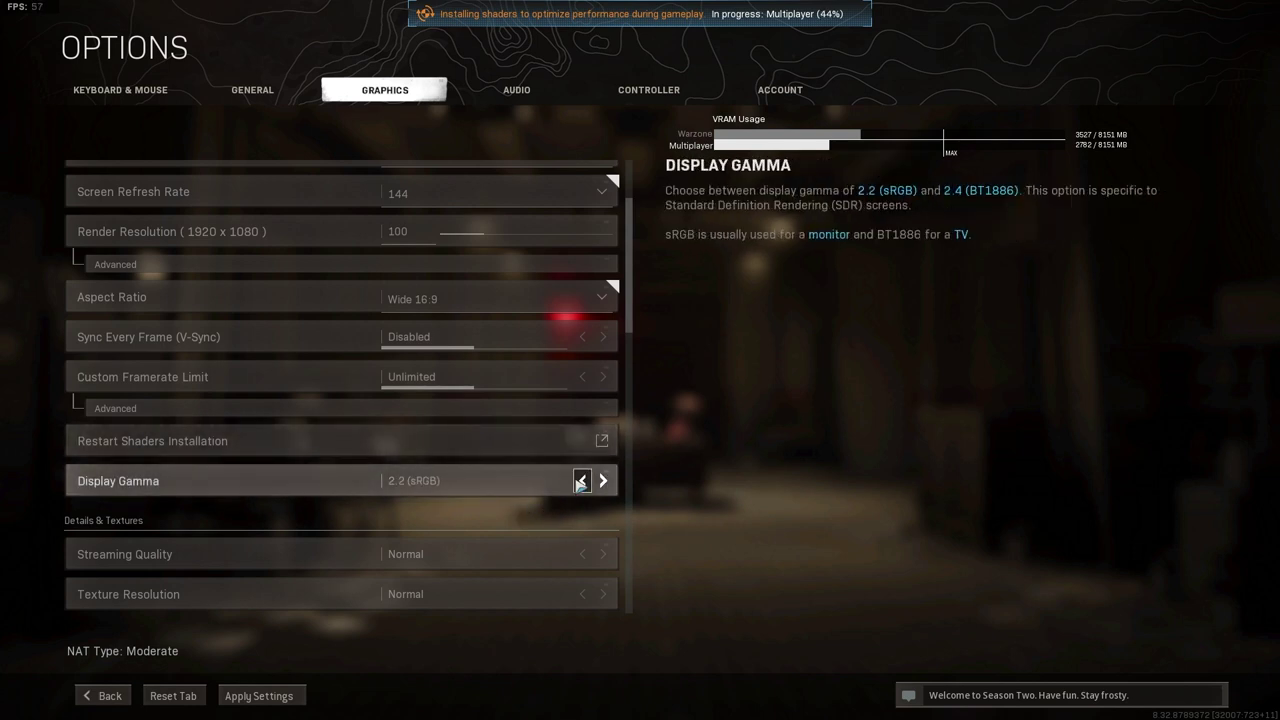
pyautogui.scroll(-4, 527, 505)
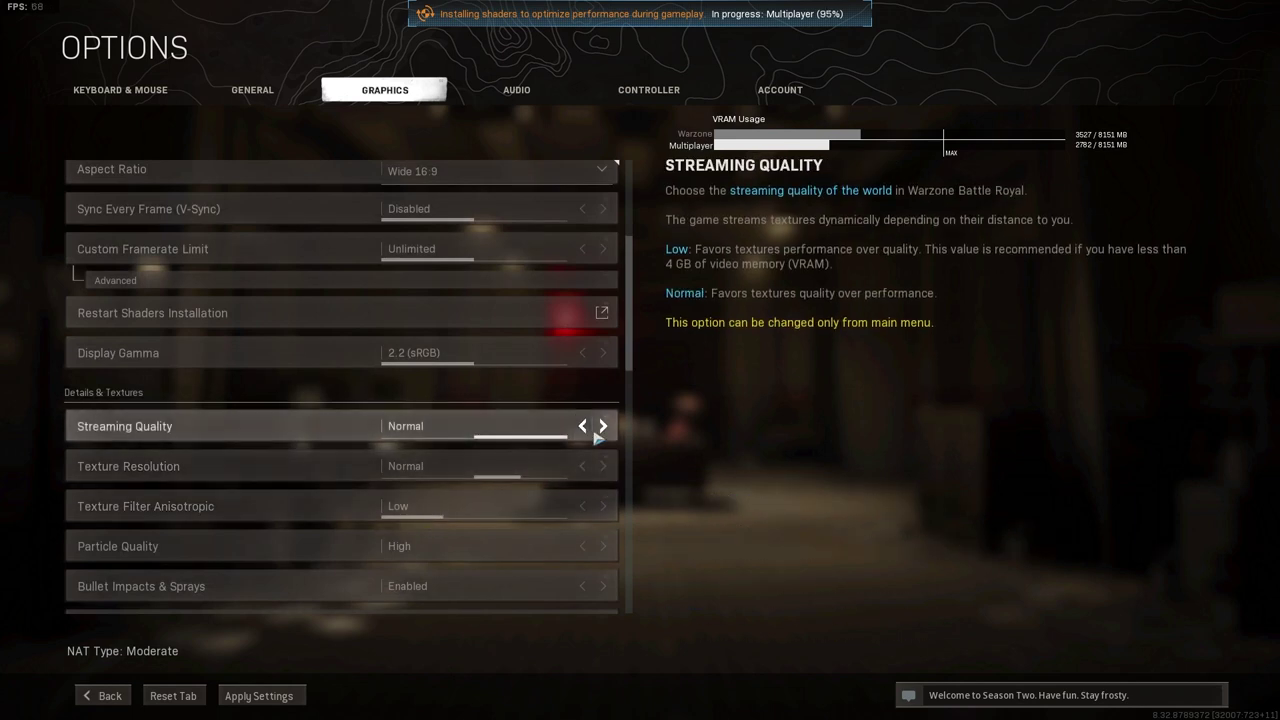
# Set Streaming Quality and Particle Quality to Low; Bullet Impacts & Sprays and Tessellation to Disabled.
pyautogui.click(600, 430)
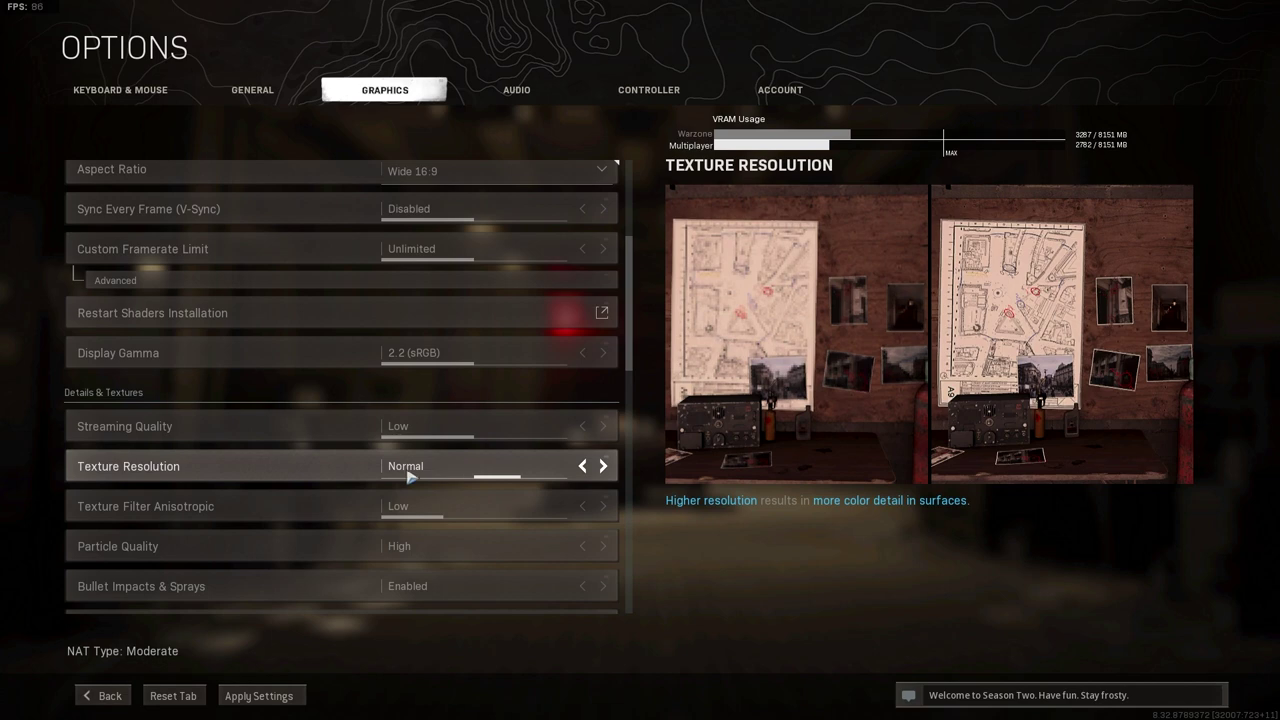
pyautogui.scroll(-1, 410, 477)
pyautogui.click(583, 514)
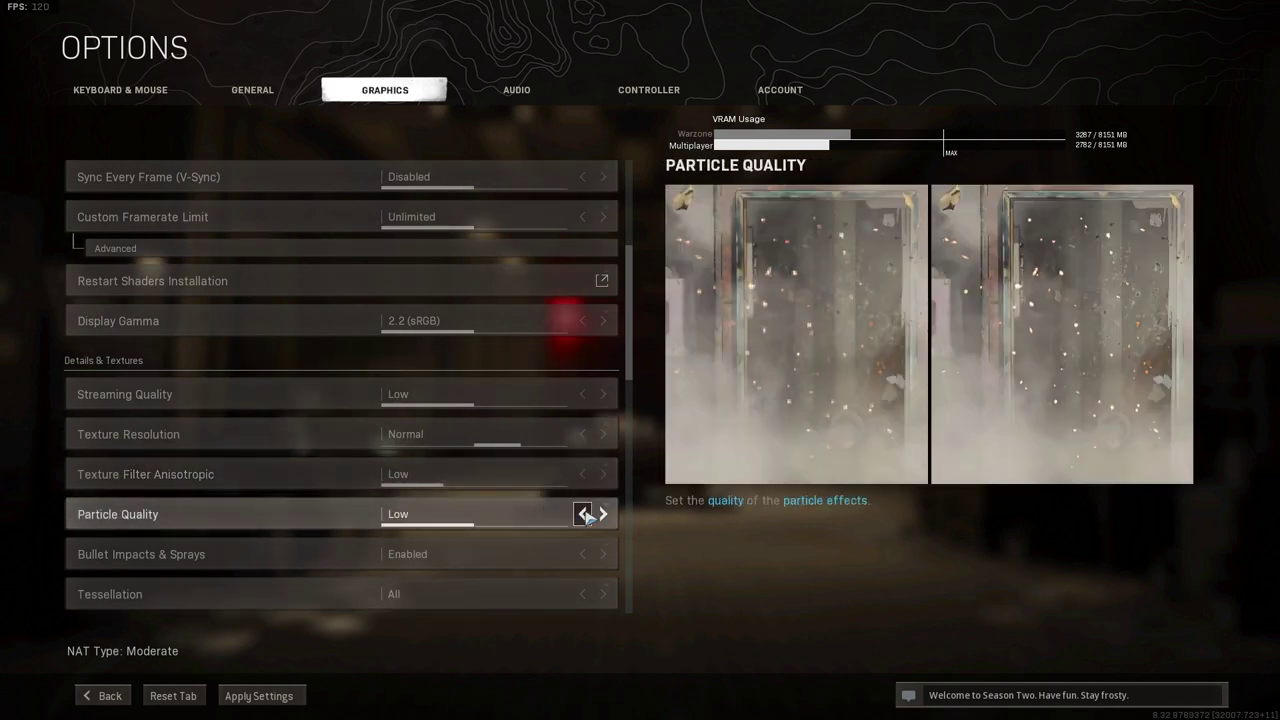
pyautogui.scroll(-1, 570, 520)
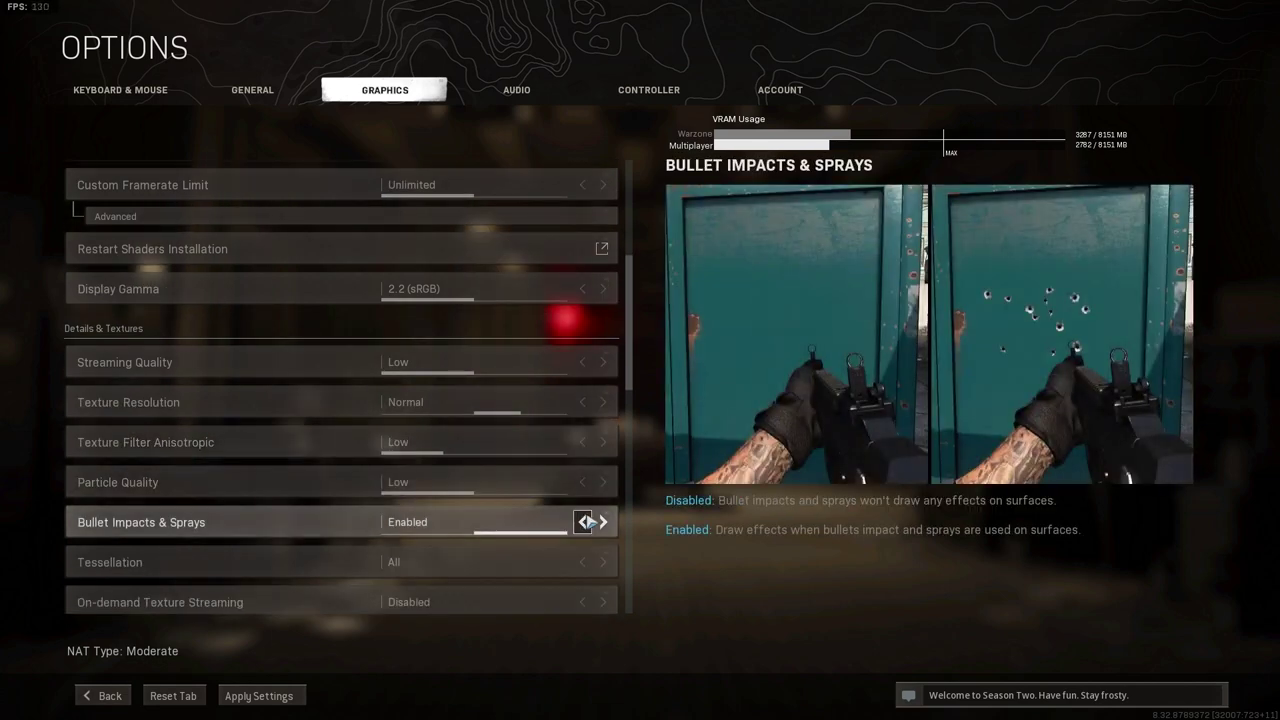
pyautogui.click(585, 522)
pyautogui.scroll(-1, 500, 522)
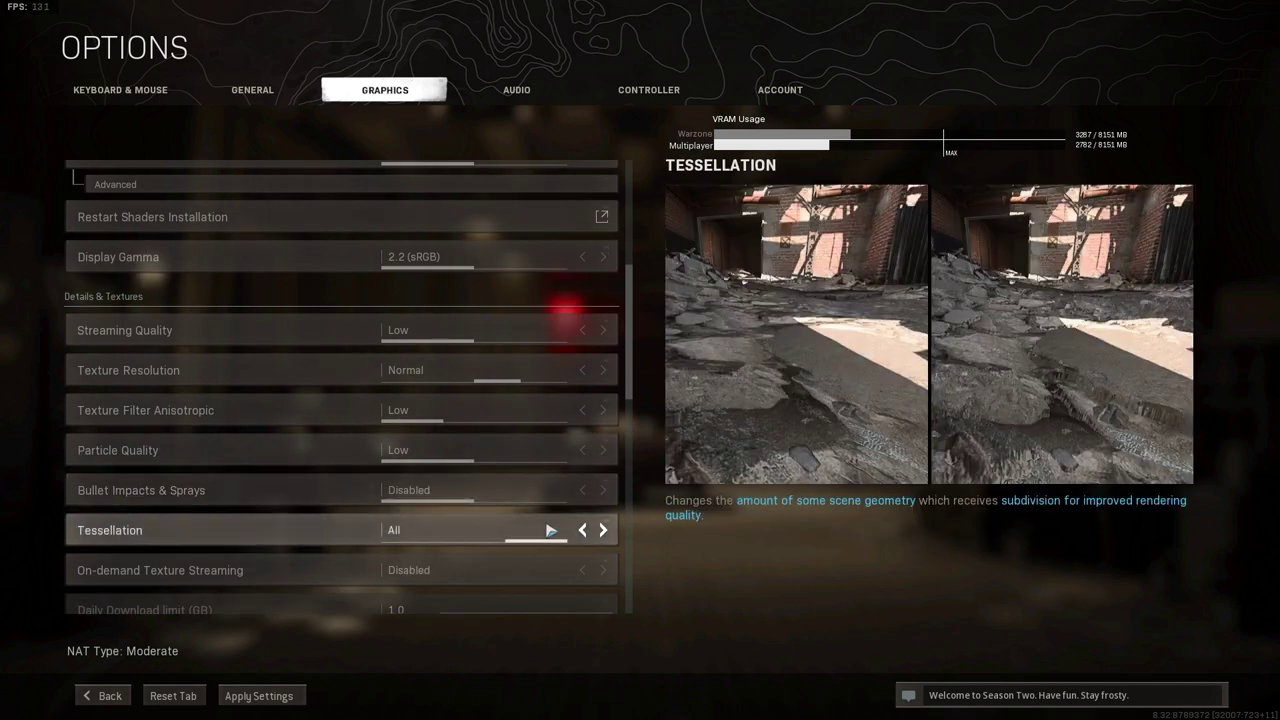
pyautogui.click(583, 530)
pyautogui.click(583, 530)
pyautogui.scroll(-1, 506, 531)
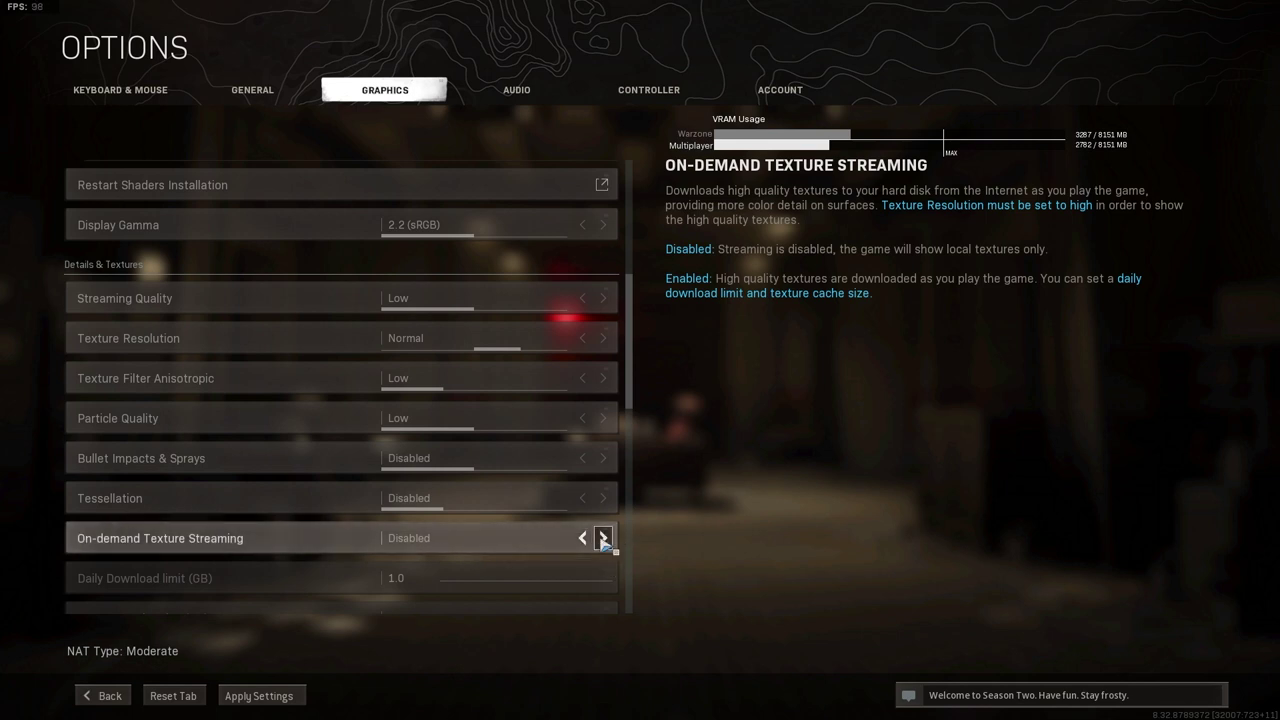
pyautogui.scroll(-5, 468, 565)
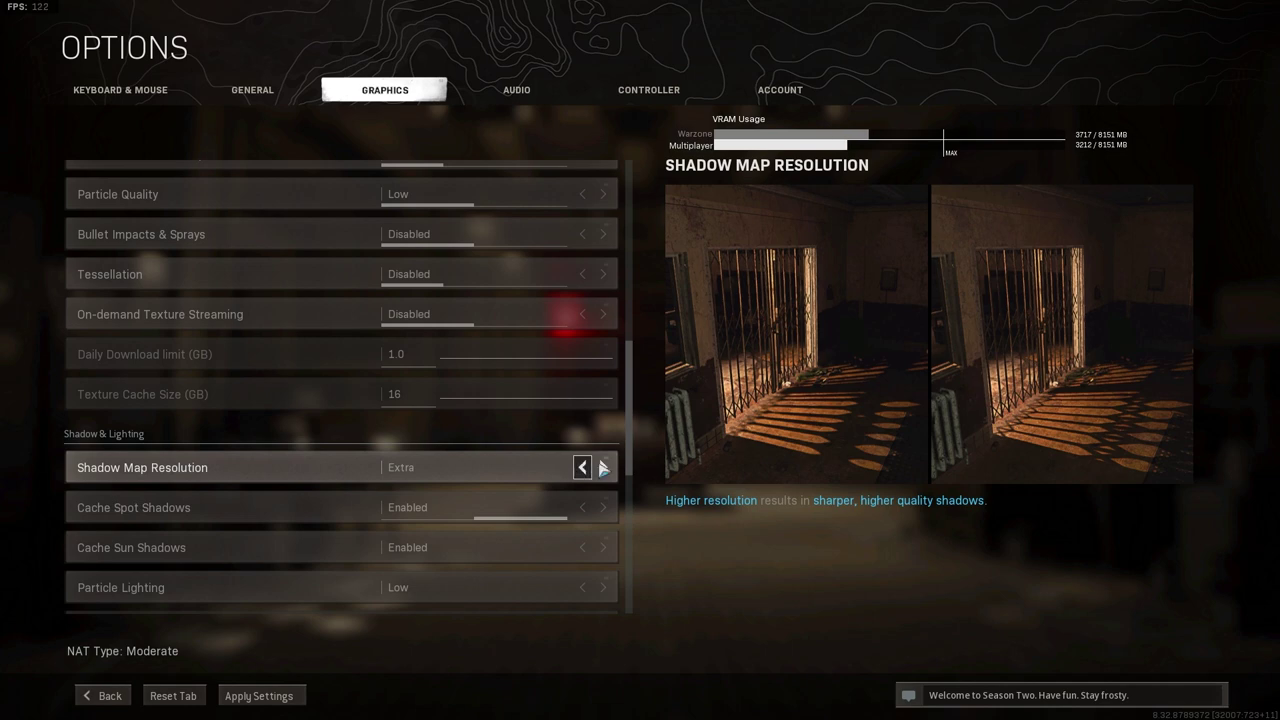
pyautogui.scroll(-1, 604, 508)
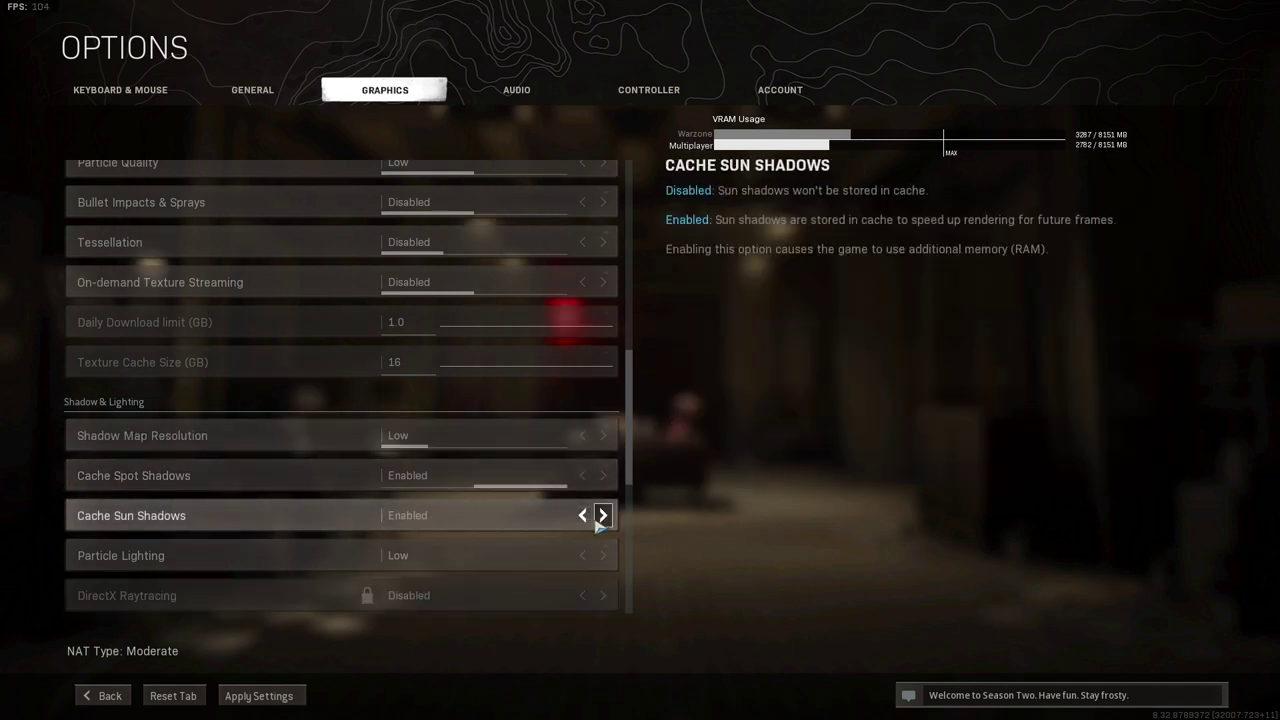
pyautogui.scroll(-1, 483, 531)
pyautogui.click(603, 523)
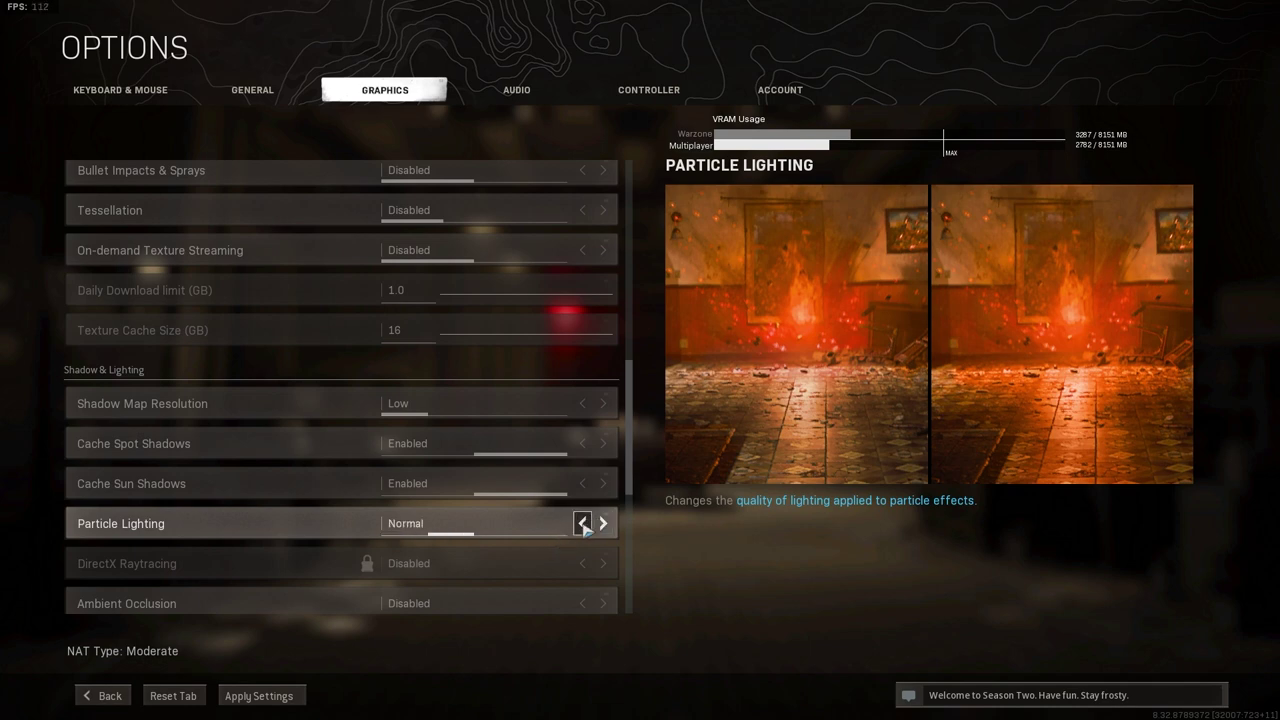
pyautogui.click(582, 523)
pyautogui.scroll(-2, 585, 523)
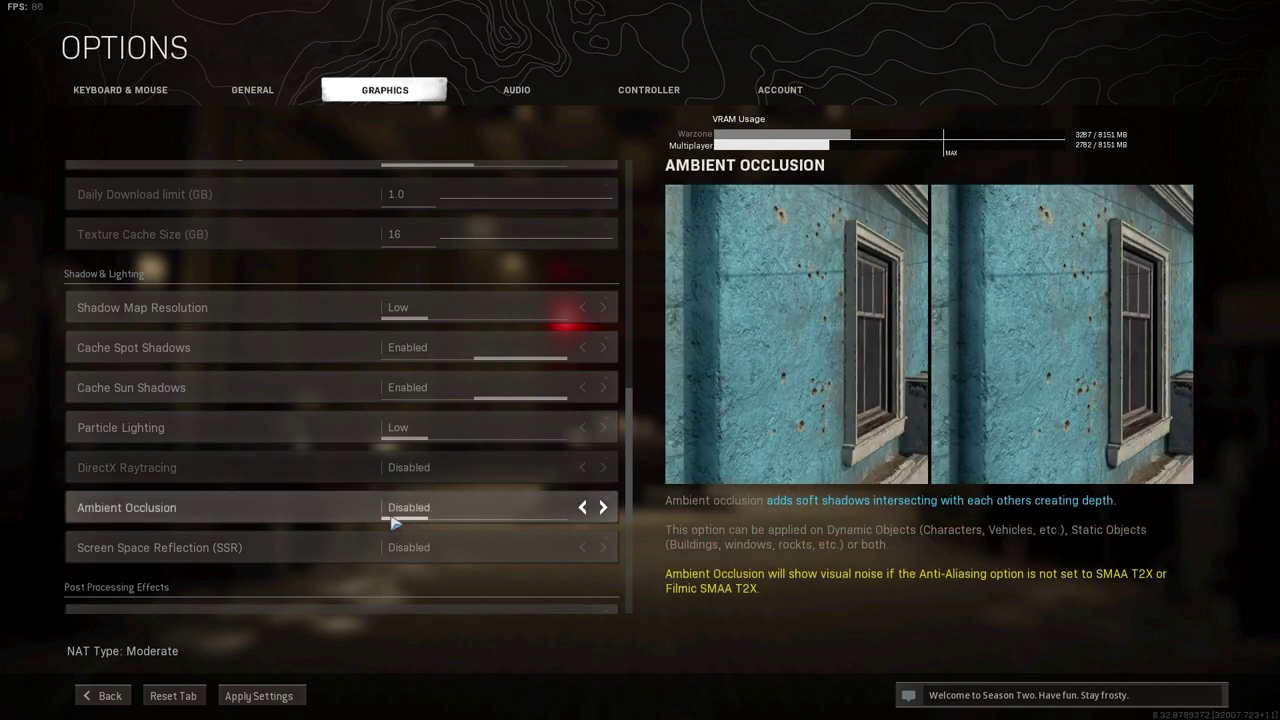
pyautogui.scroll(-1, 550, 530)
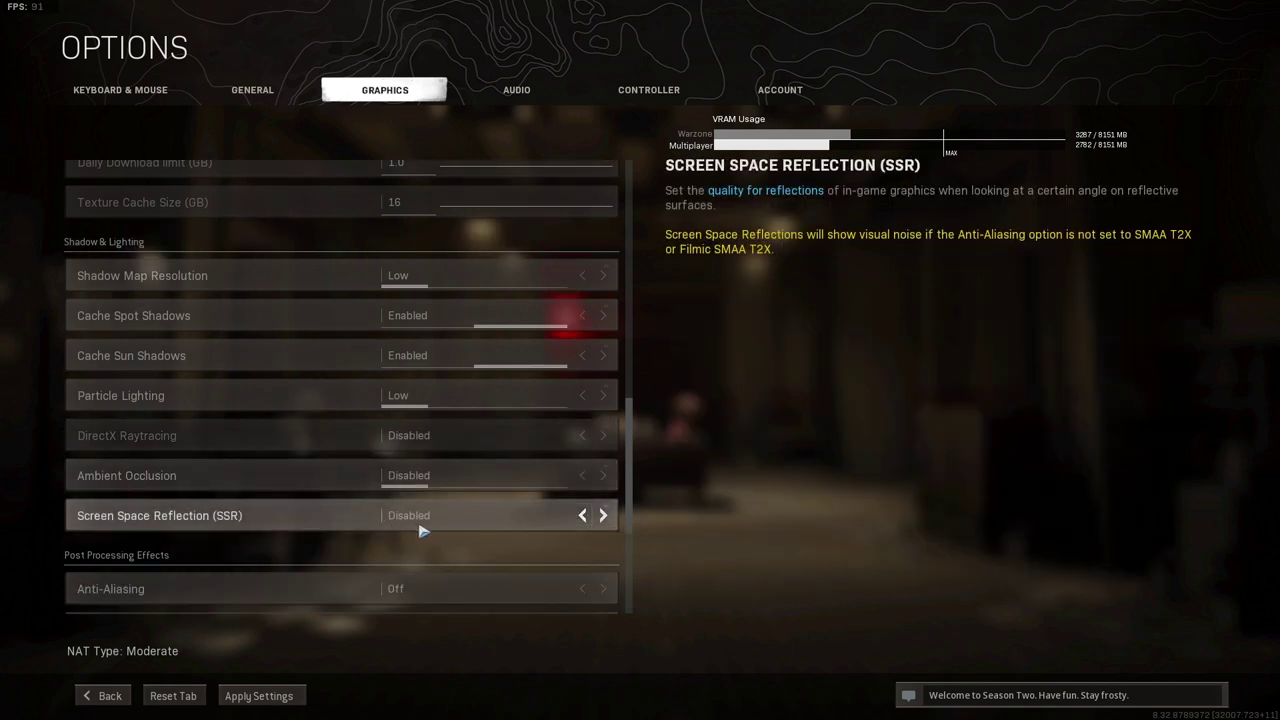
pyautogui.scroll(-1, 445, 527)
pyautogui.scroll(-2, 463, 526)
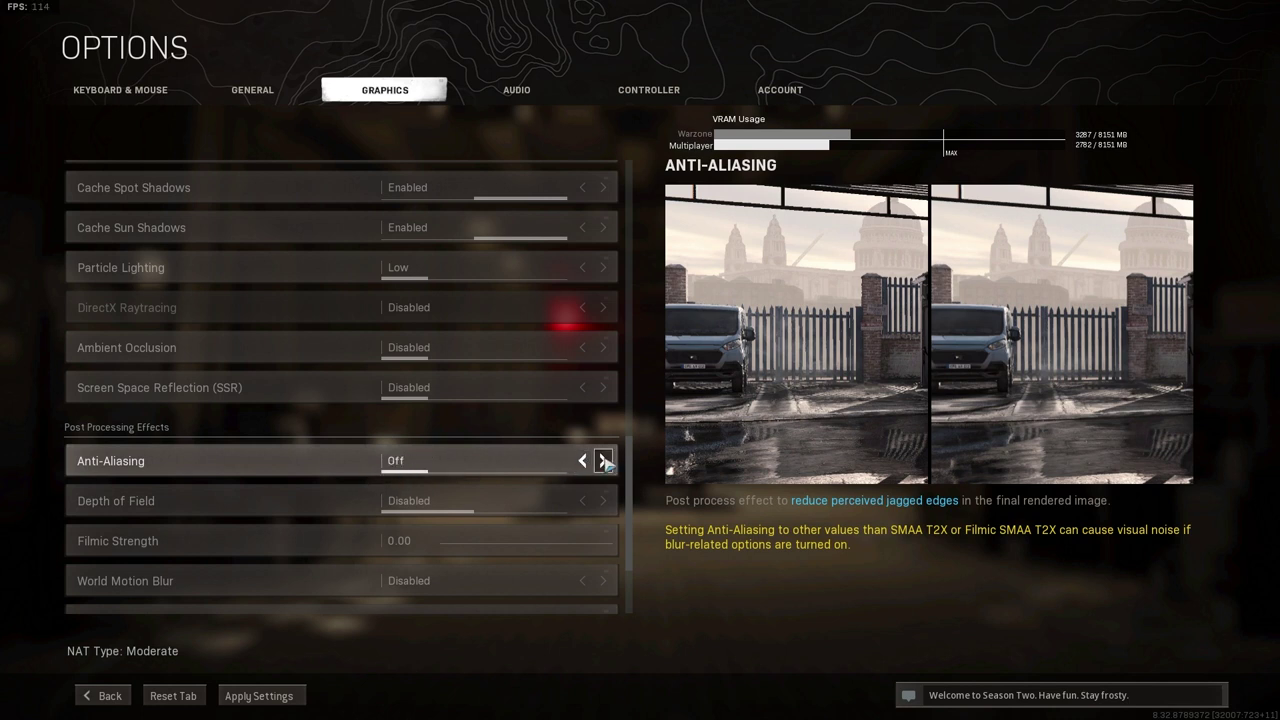
# Switch Anti-Aliasing to SMAA 1X and back to Off, then adjust the Filmic Strength slider.
pyautogui.click(603, 461)
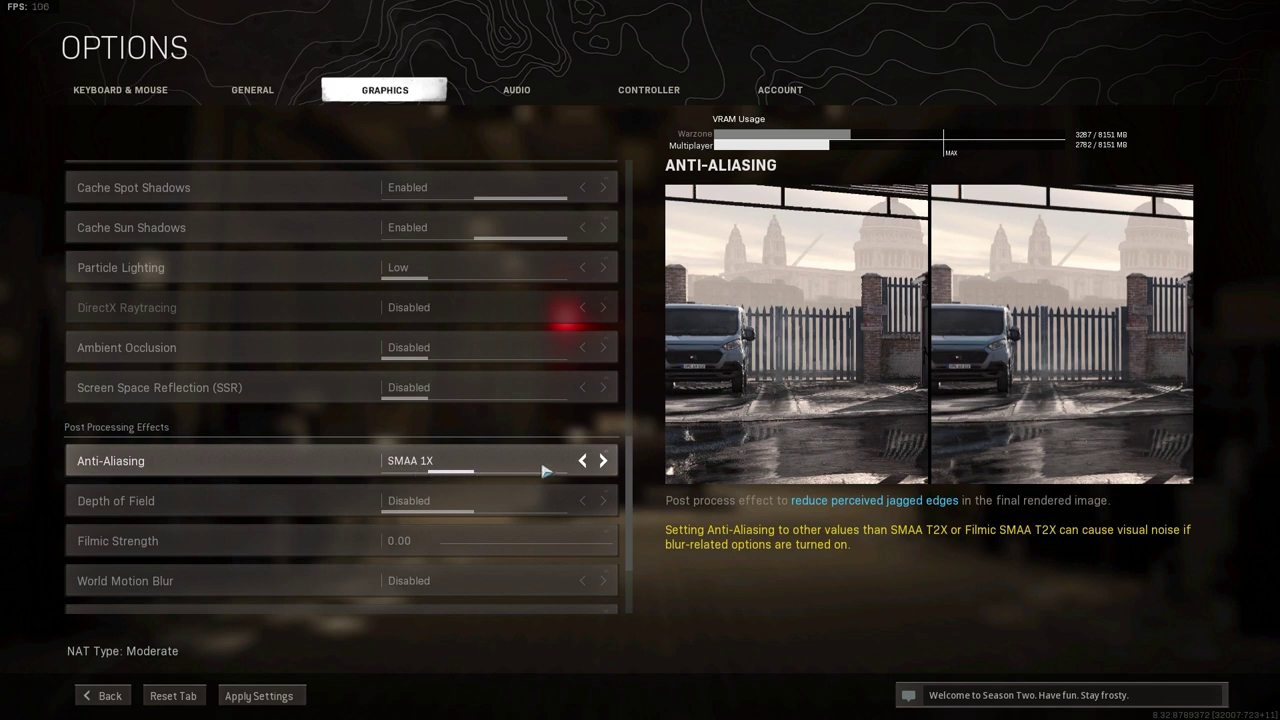
pyautogui.click(582, 461)
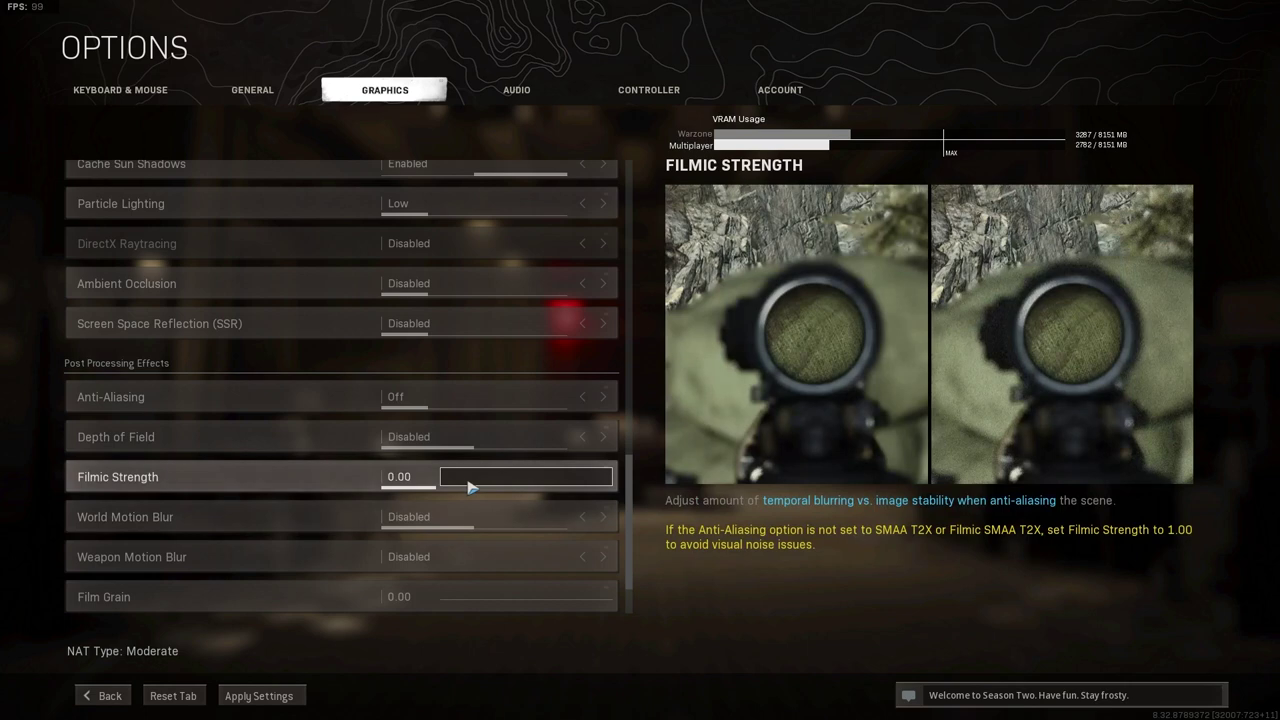
pyautogui.moveTo(471, 485); pyautogui.dragTo(360, 487)
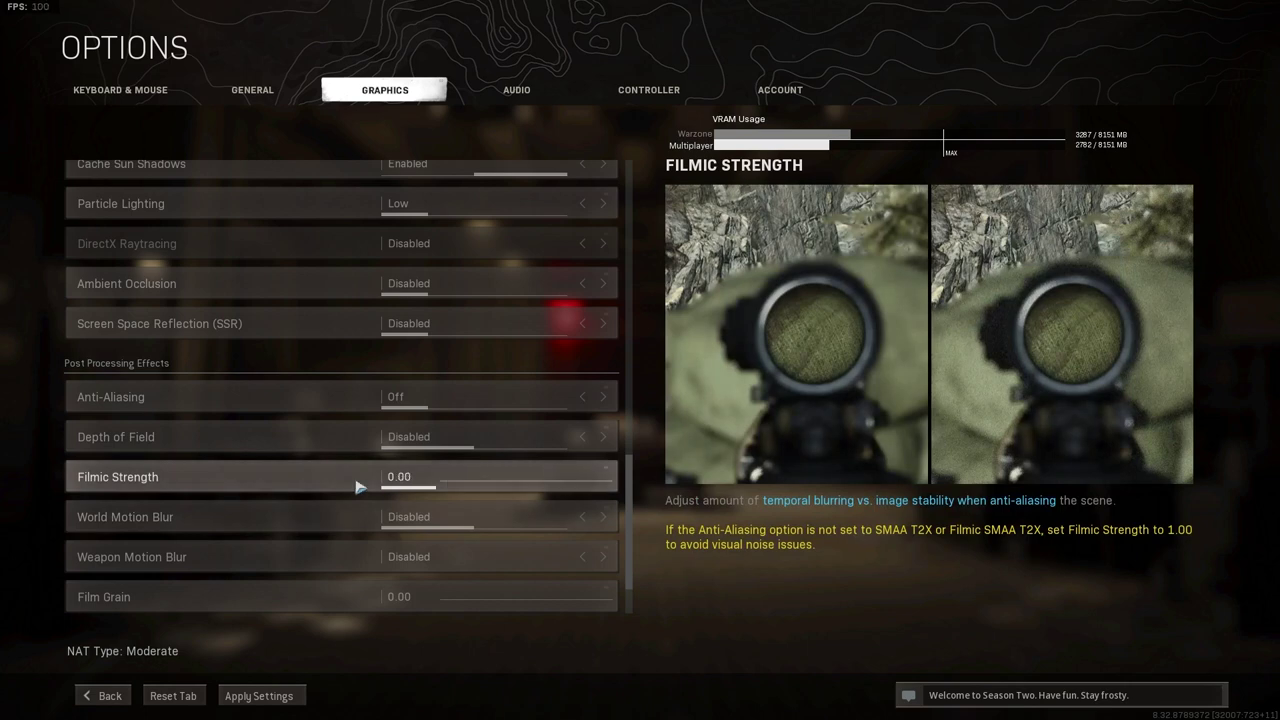